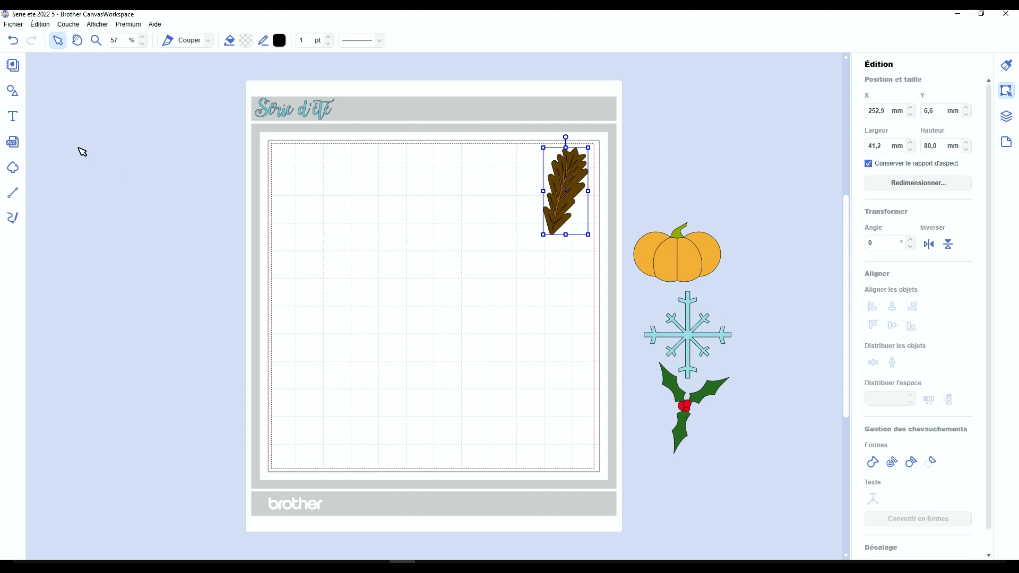
- Add a rounded-corner triangle to the mat, rotate it to 315°, and move it to the left of centre
click(12, 91)
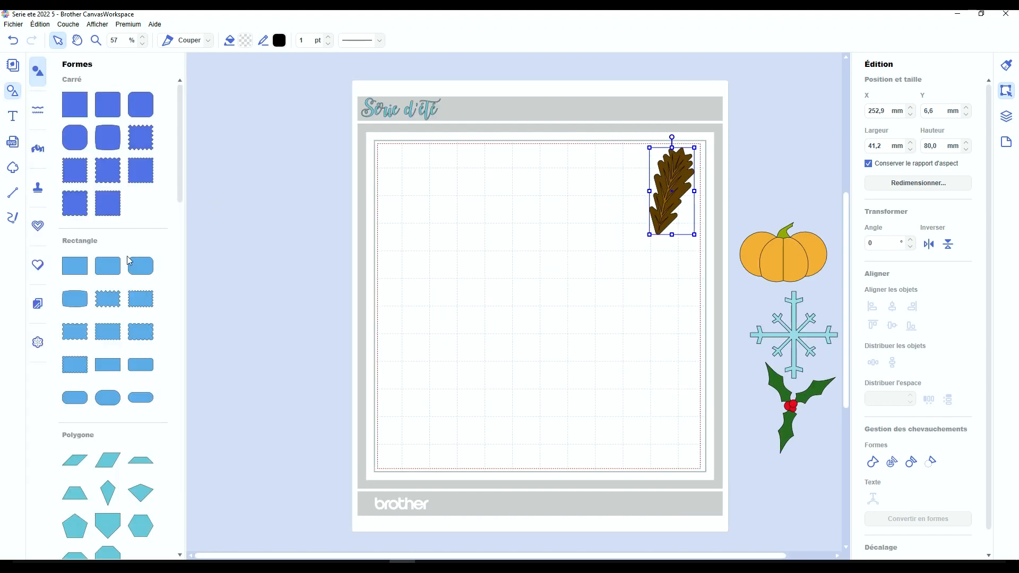
scroll(127, 261, down, 6)
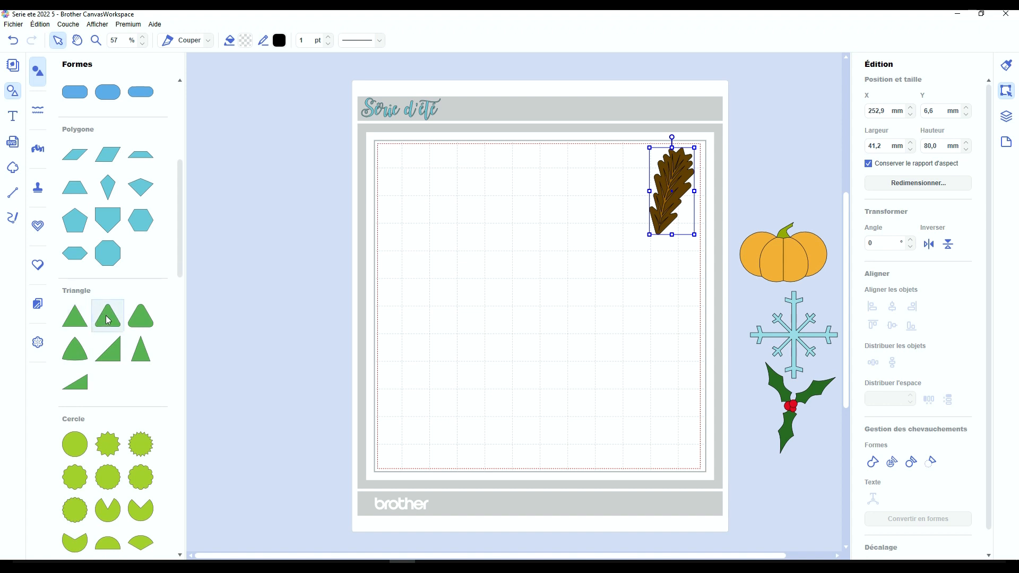
click(107, 316)
drag(405, 275, 360, 265)
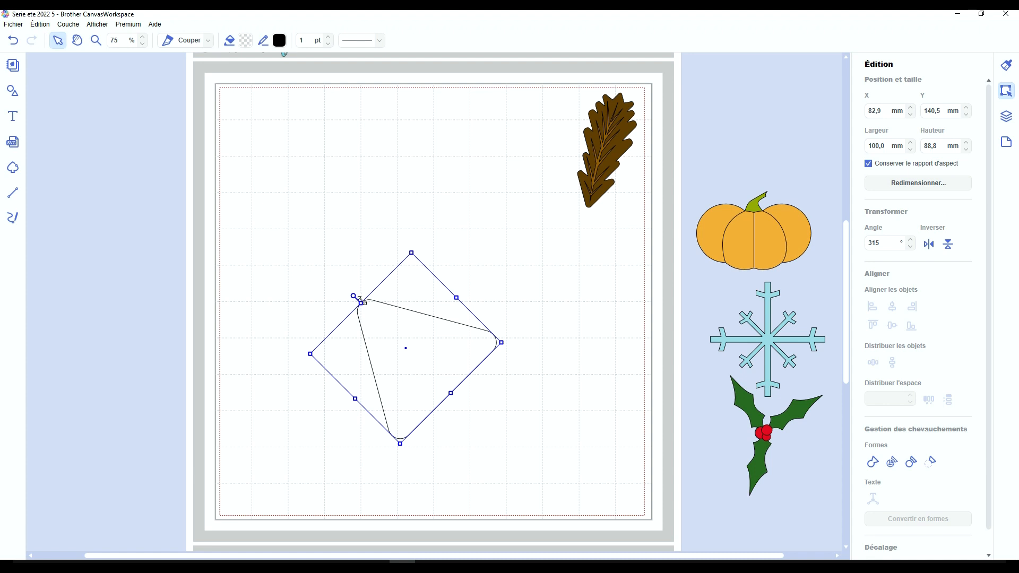
mouse_move(353, 297)
mouse_down()
mouse_move(406, 273)
mouse_move(366, 282)
mouse_move(324, 331)
mouse_move(336, 291)
mouse_move(400, 268)
mouse_move(340, 277)
mouse_move(432, 284)
mouse_move(468, 344)
mouse_move(459, 377)
mouse_move(332, 336)
mouse_move(336, 291)
mouse_up()
drag(434, 361, 409, 330)
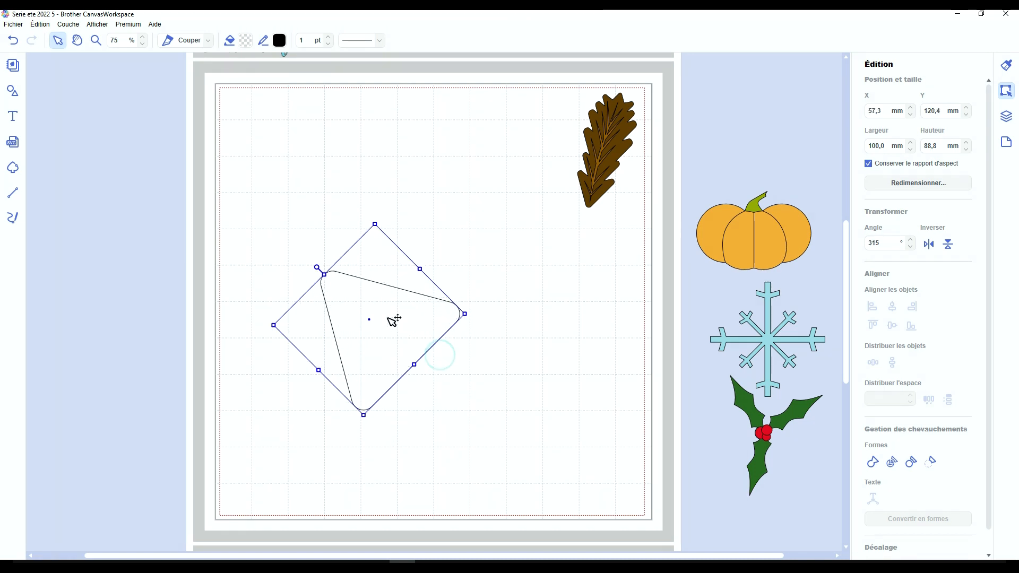
- Edit the triangle's path points and convert its upper straight edge into a curve segment
double_click(379, 314)
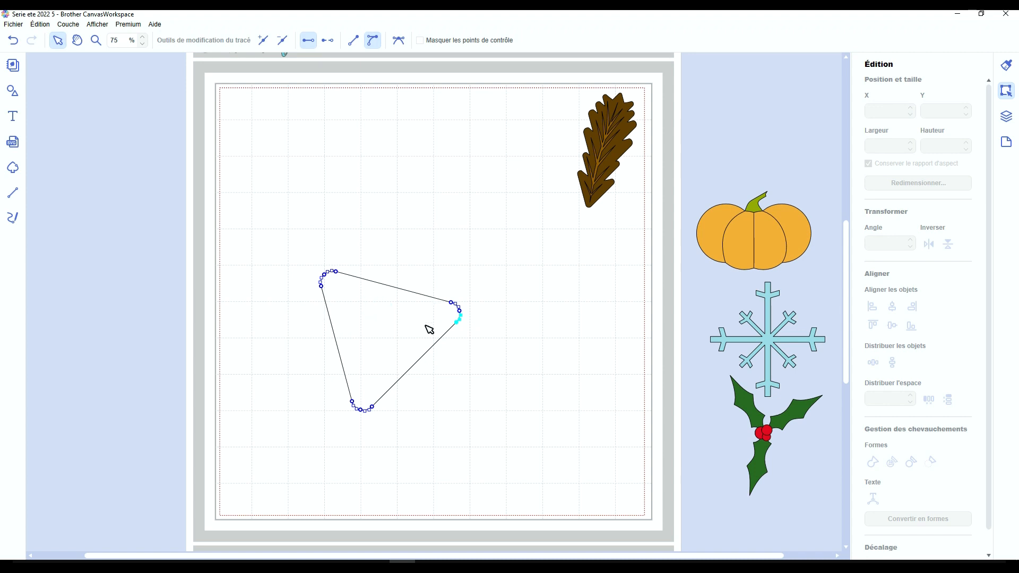
click(451, 302)
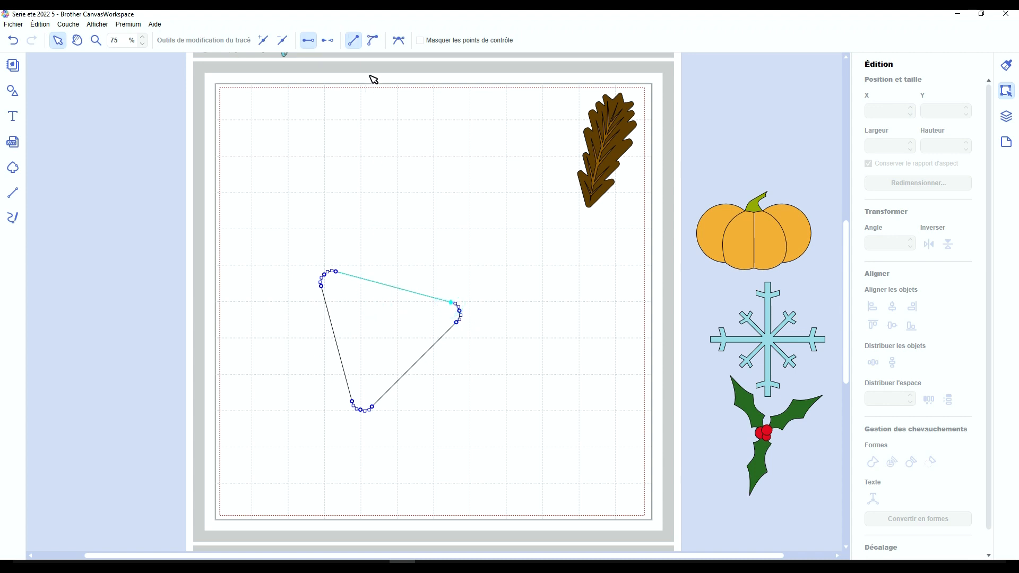
click(374, 41)
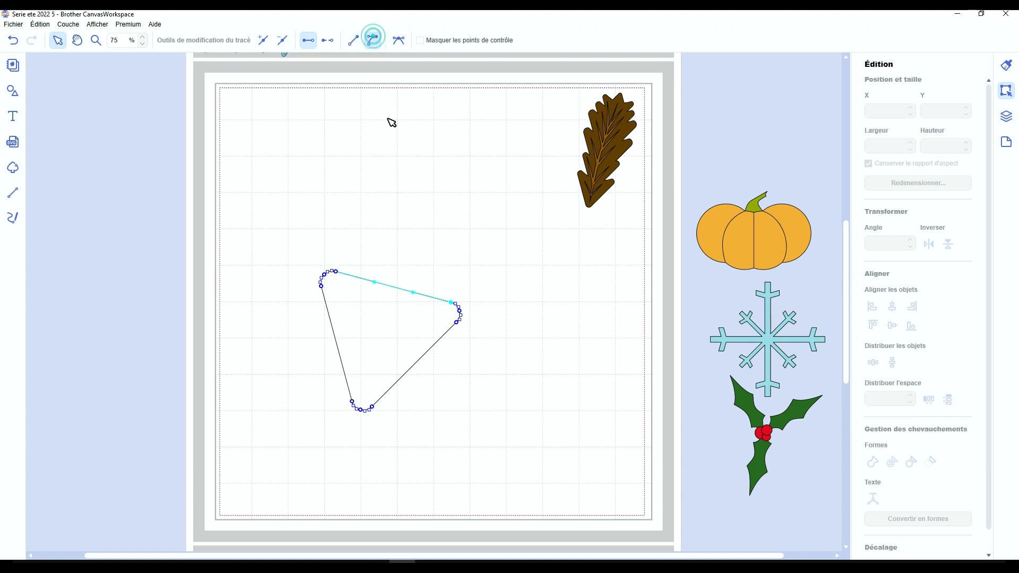
- Try to bend the triangle's upper edge deeply inward with both control points, then adjust the adjoining rounded corner
drag(374, 282, 361, 313)
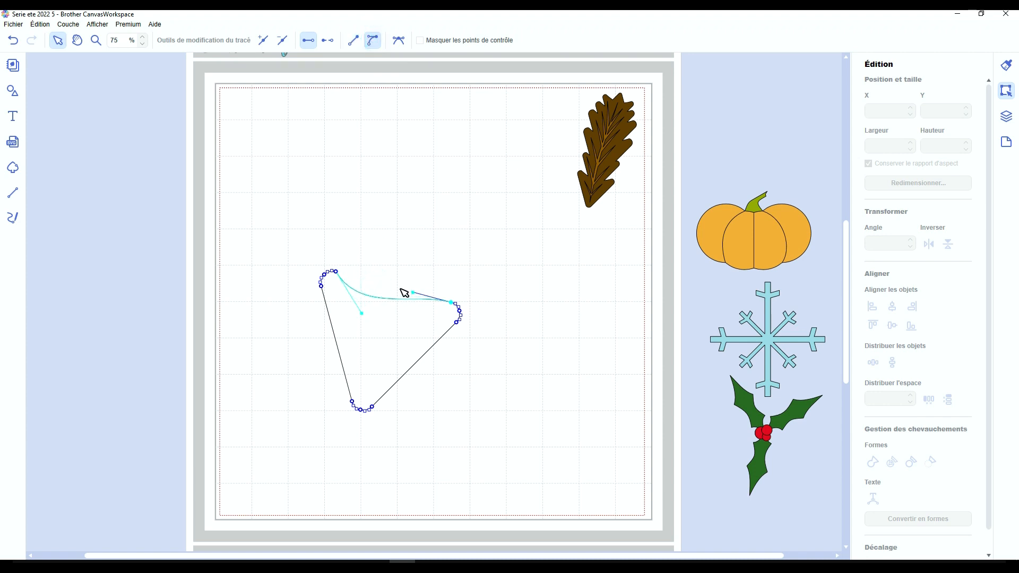
drag(412, 292, 406, 320)
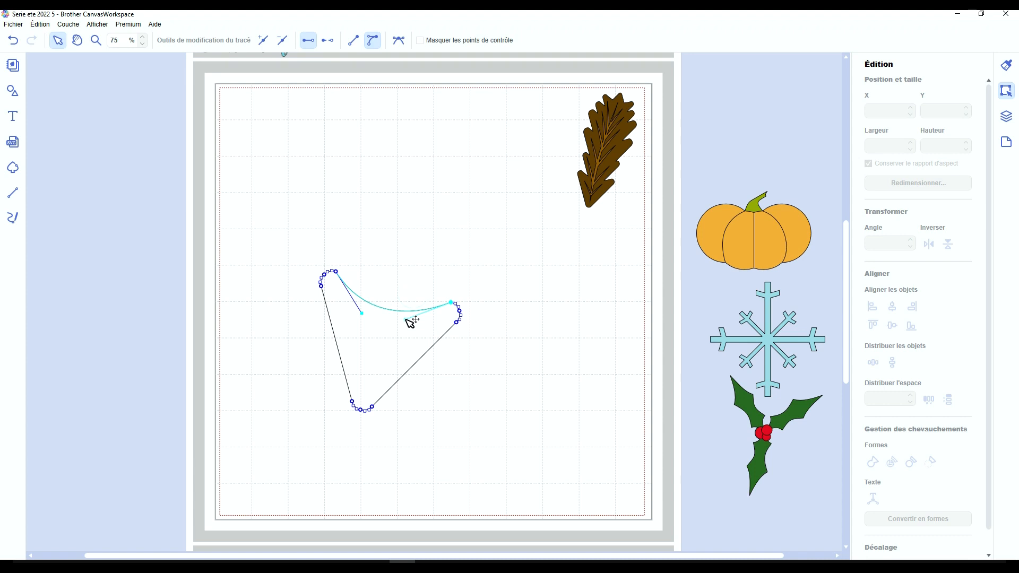
click(434, 246)
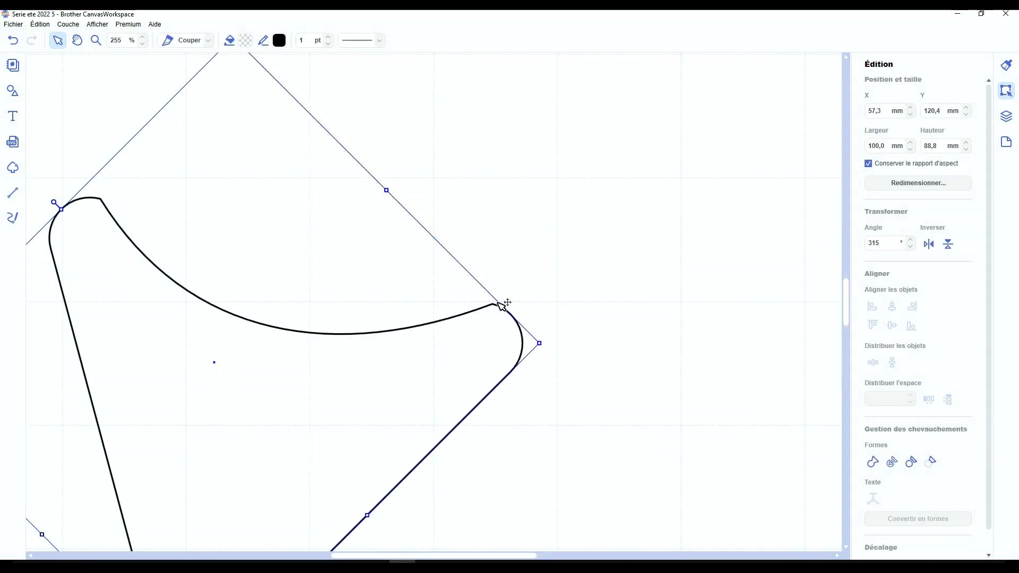
double_click(485, 324)
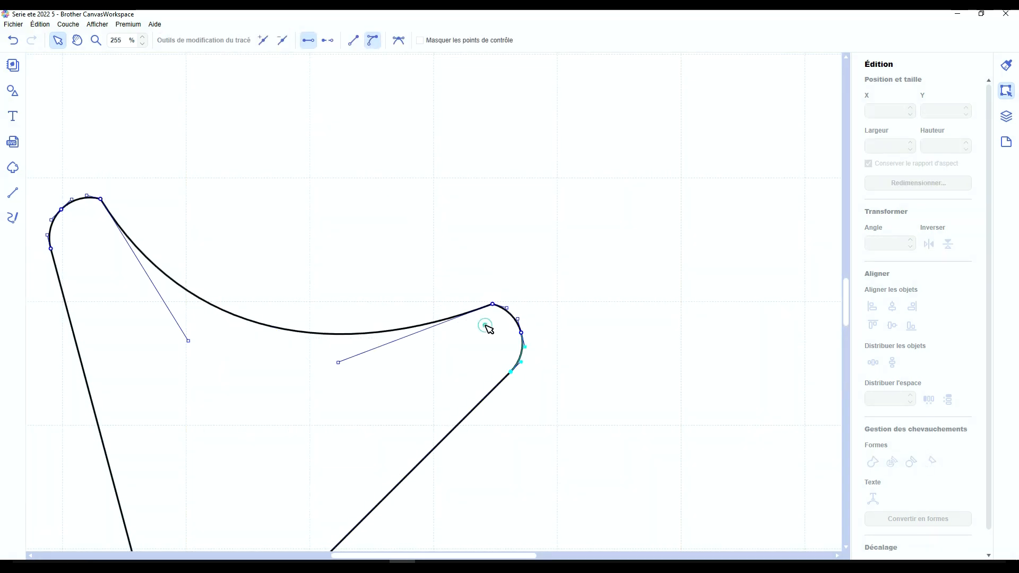
click(506, 307)
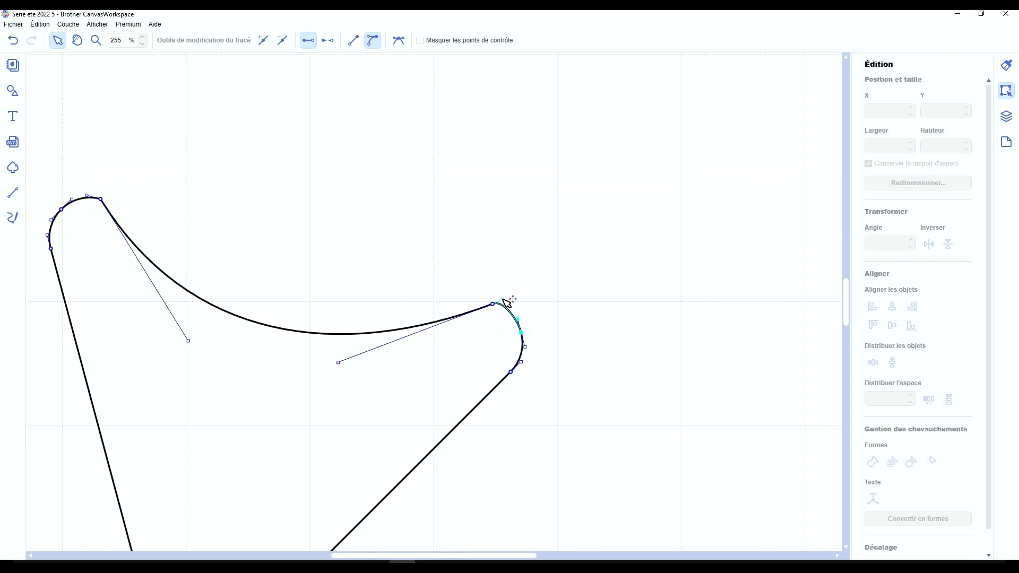
click(296, 270)
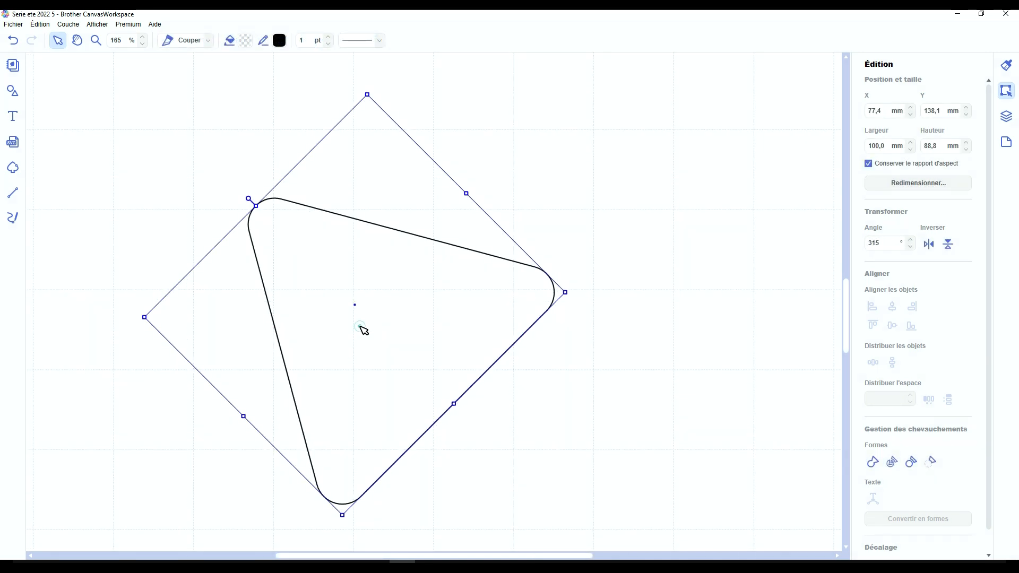
- Bend the triangle's upper edge gently inward by pulling both of its curve control points into the shape
double_click(359, 325)
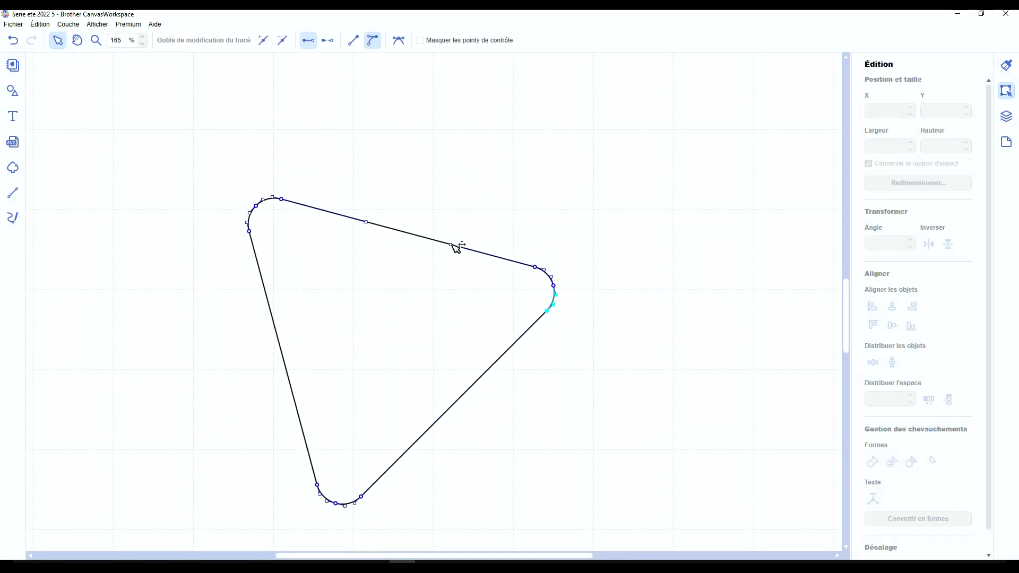
drag(452, 244, 432, 273)
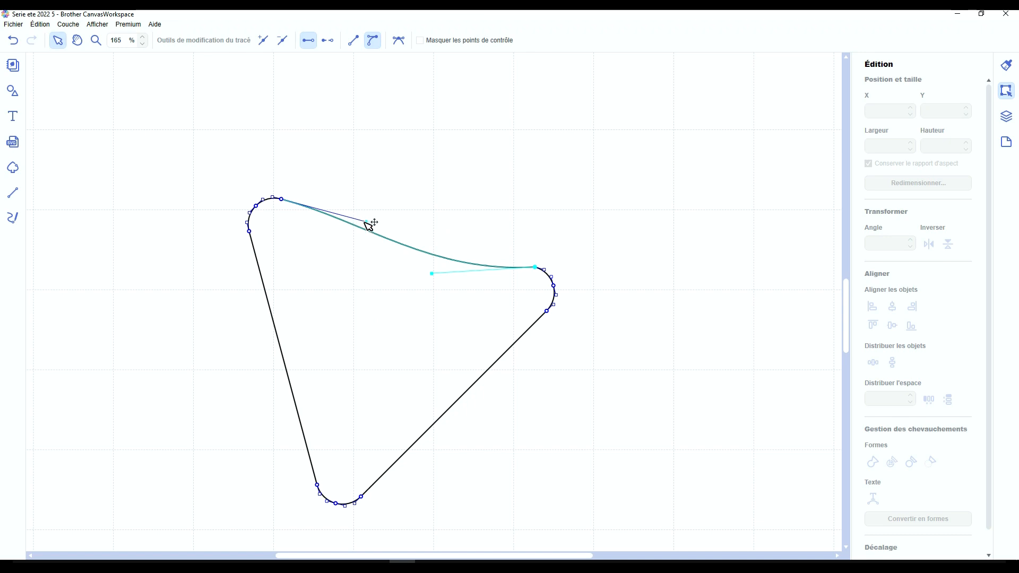
drag(369, 226, 355, 253)
click(376, 201)
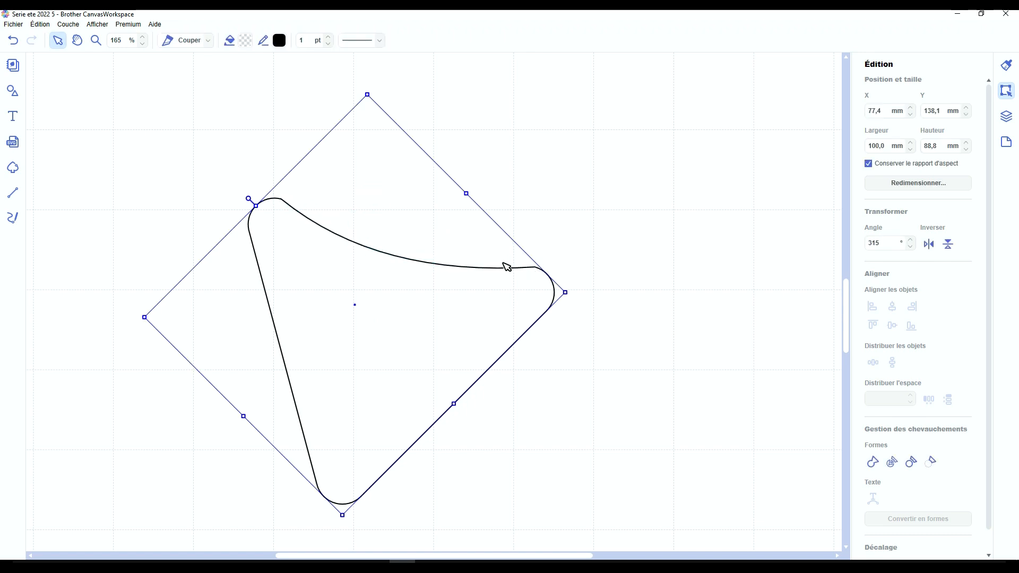
- Shrink the curved triangle to about 47 mm wide and duplicate it into overlapping copies stacked upward
scroll(416, 324, down, 5)
drag(493, 296, 375, 302)
scroll(298, 307, up, 2)
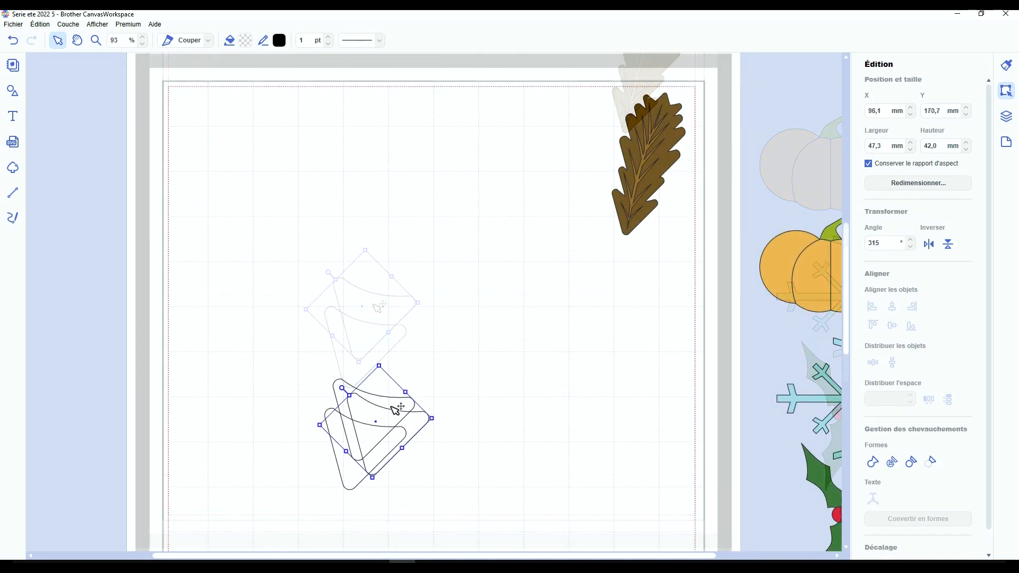
- Enlarge the third copy to about 63.5 mm wide, place it above the other two, and rotate it to 323°
drag(392, 415, 480, 365)
drag(414, 368, 385, 352)
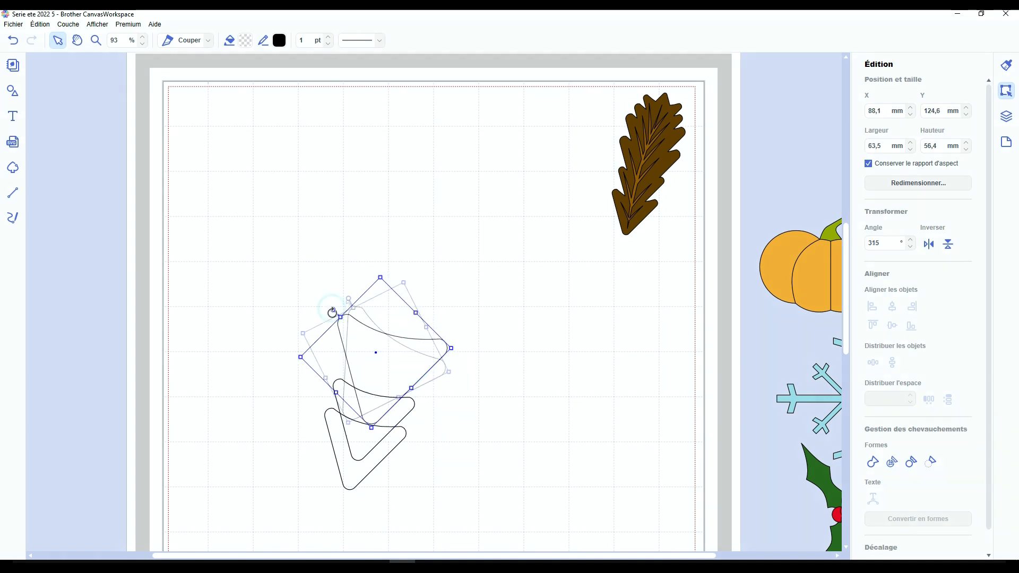
mouse_move(333, 311)
mouse_down()
mouse_move(354, 305)
mouse_move(344, 297)
mouse_move(339, 306)
mouse_up()
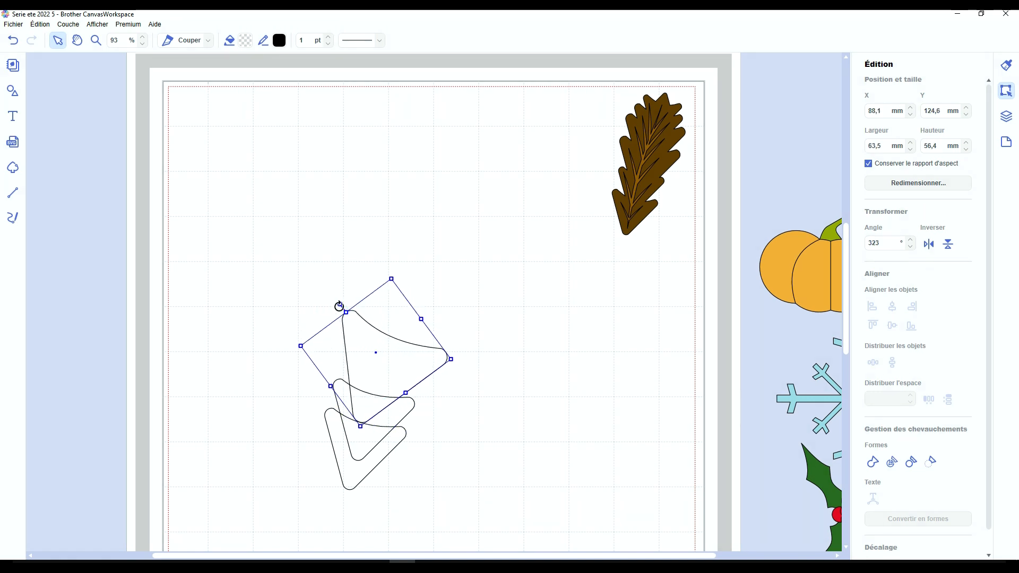
- Stack progressively smaller overlapping copies of the shape toward the leaf's tip, rotating the uppermost one to 330°
drag(381, 353, 402, 315)
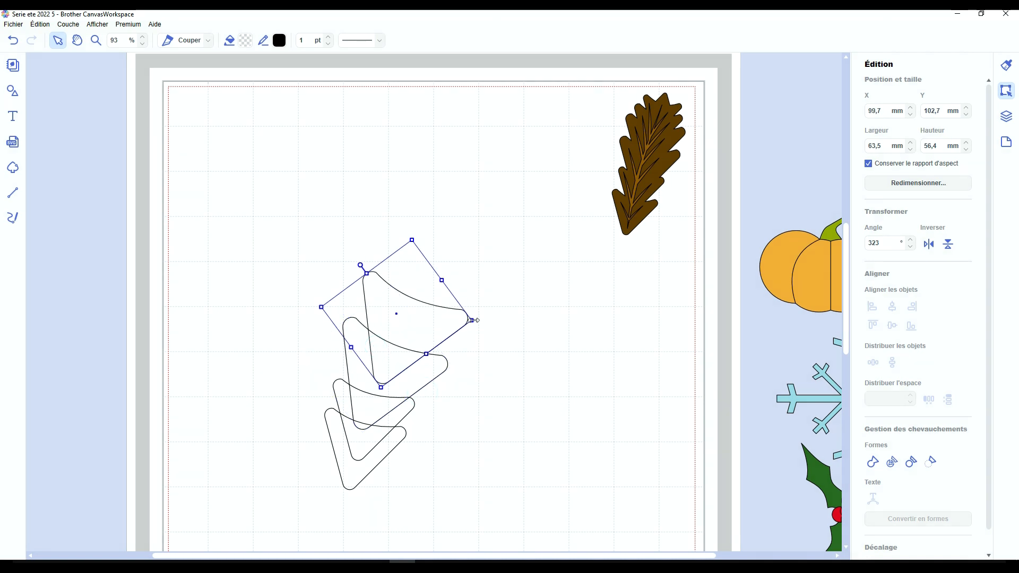
drag(472, 320, 430, 314)
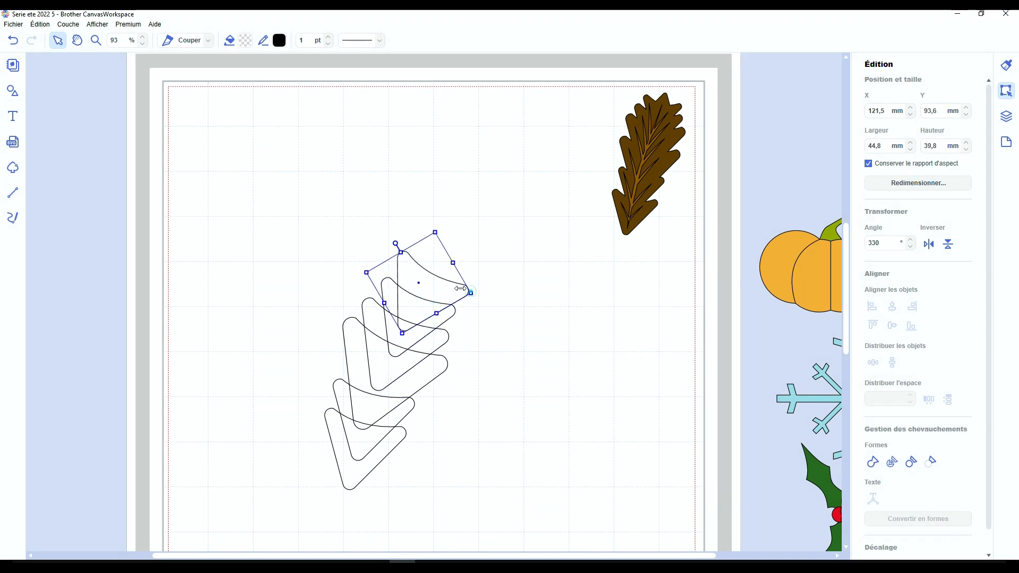
mouse_move(471, 291)
mouse_down()
mouse_move(423, 288)
mouse_move(448, 253)
mouse_move(495, 250)
mouse_move(484, 291)
mouse_move(470, 299)
mouse_up()
- Duplicate the uppermost shape, rotate the copy to 153°, shrink it to about 24 mm wide, and place it as the leaf's tip
key(ctrl+d)
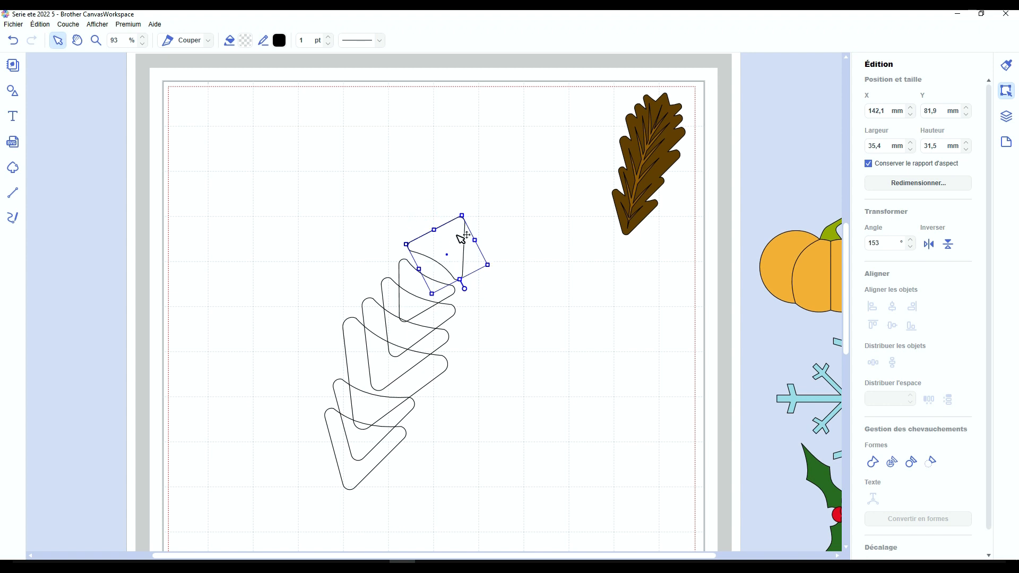
drag(488, 265, 434, 269)
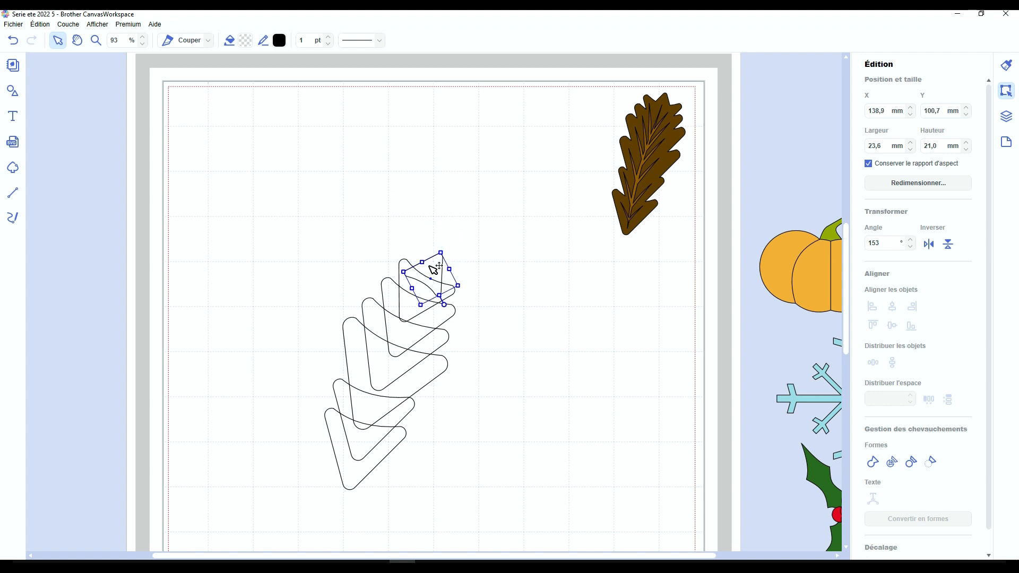
click(497, 376)
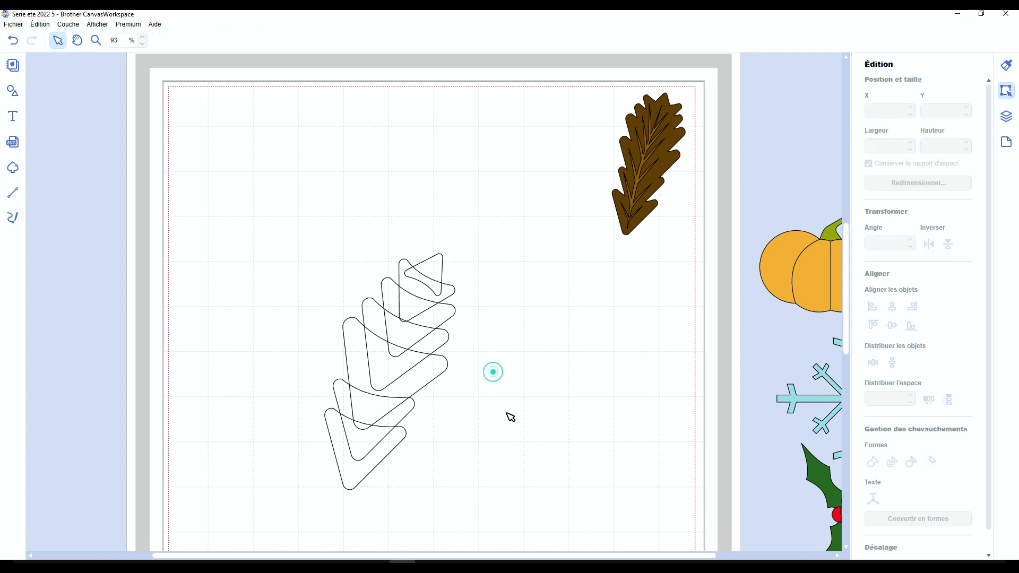
- Try merging all the stacked shapes into one outline and moving it up, and undo both actions
drag(498, 222, 263, 512)
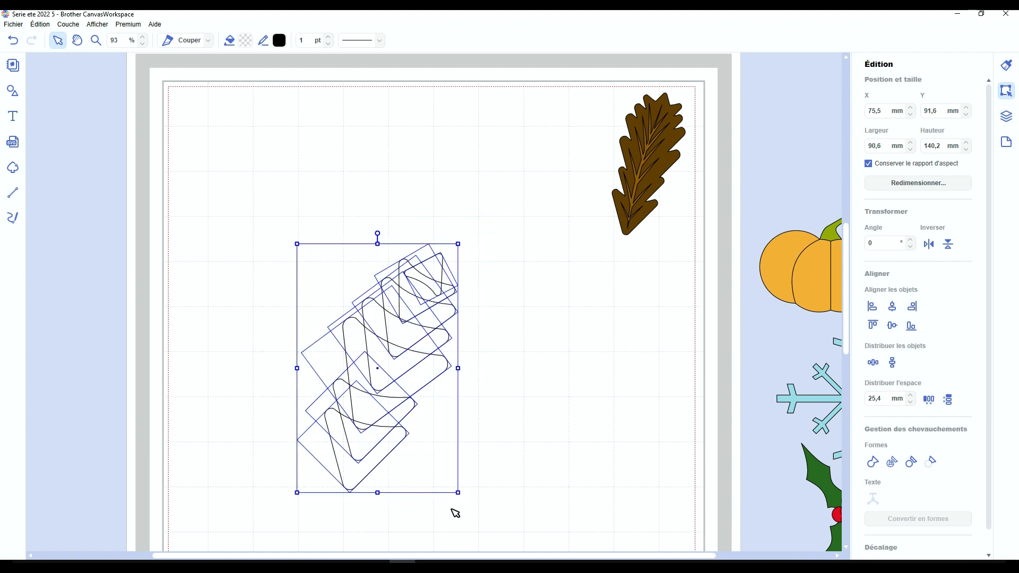
click(876, 460)
click(545, 391)
drag(384, 427, 382, 364)
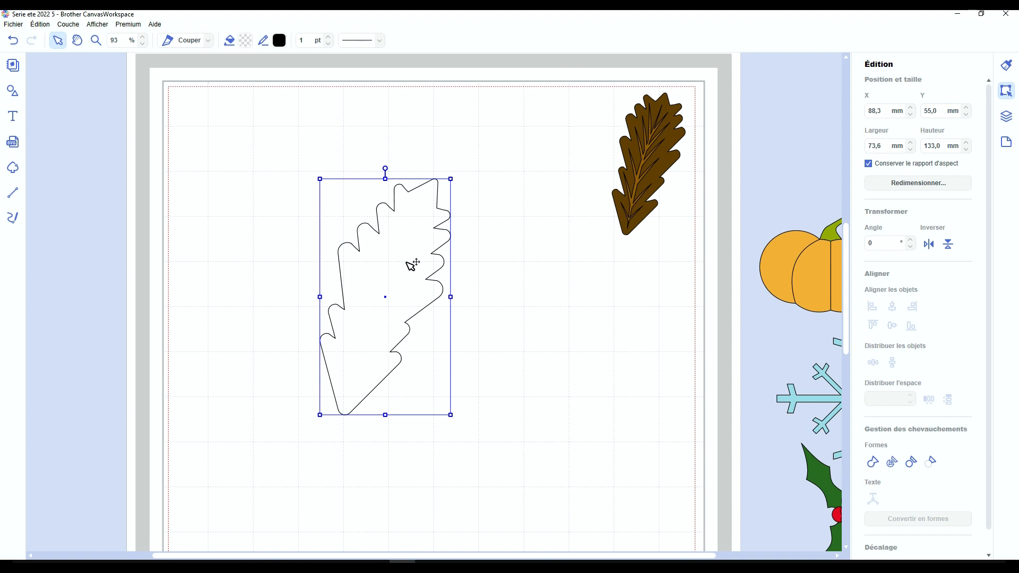
key(ctrl+z)
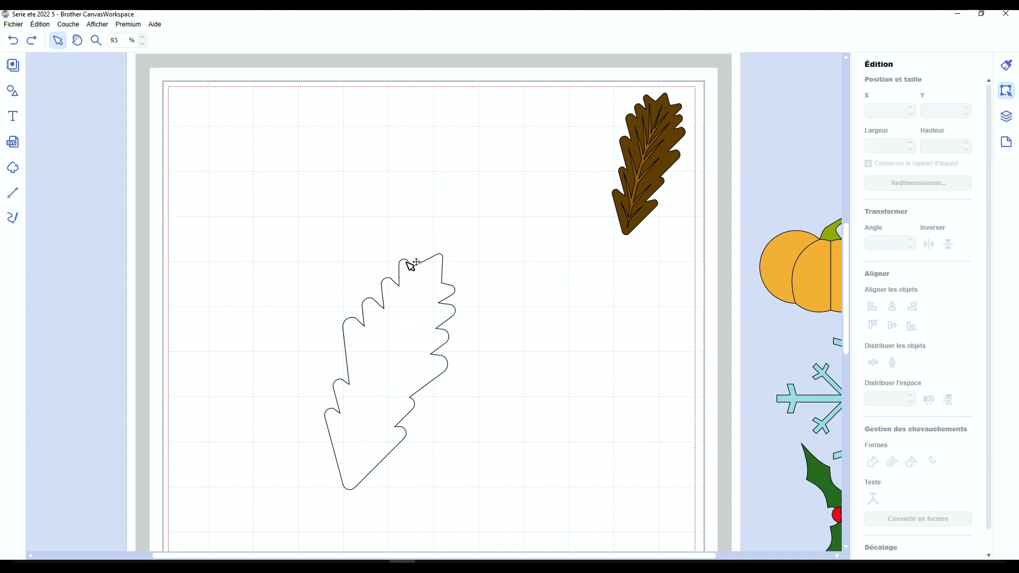
key(ctrl+z)
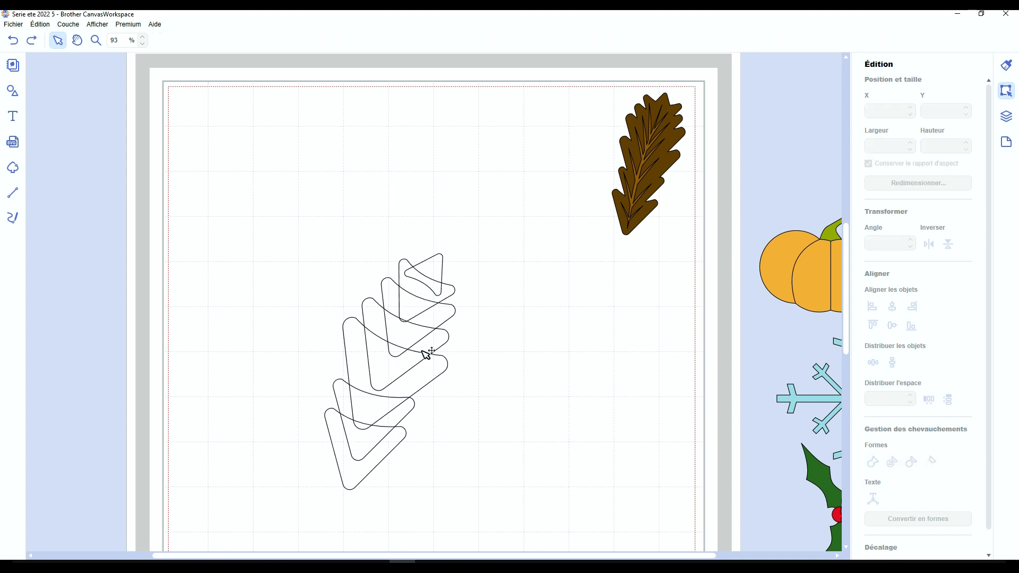
- Merge all the stacked shapes into a single leaf outline and move it up on the mat
click(870, 462)
drag(417, 324, 419, 269)
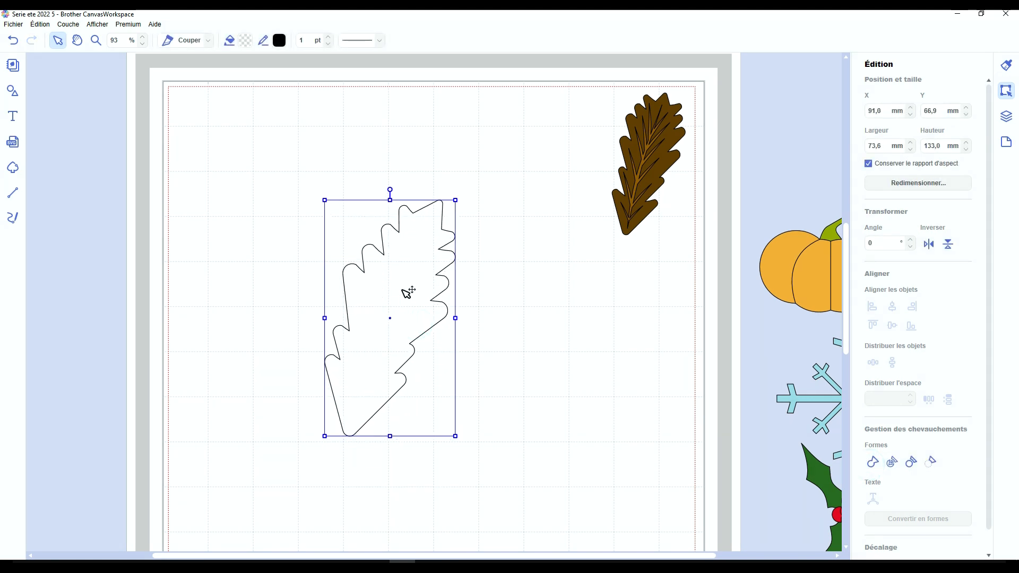
- Fill the leaf outline with dark brown and reposition it in the upper middle of the mat
click(246, 40)
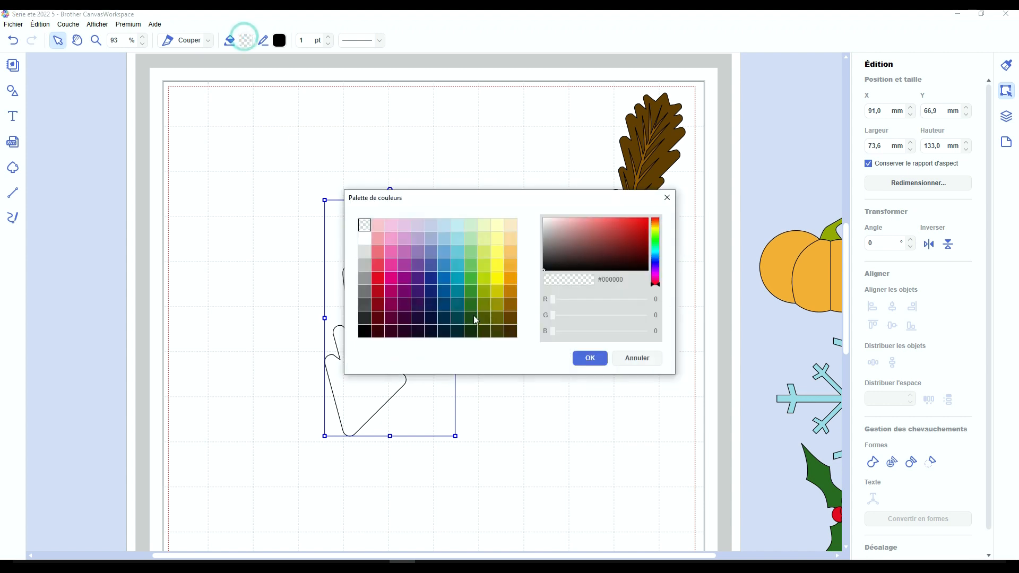
click(510, 317)
click(589, 357)
mouse_move(416, 294)
mouse_down()
mouse_move(412, 307)
mouse_move(408, 291)
mouse_up()
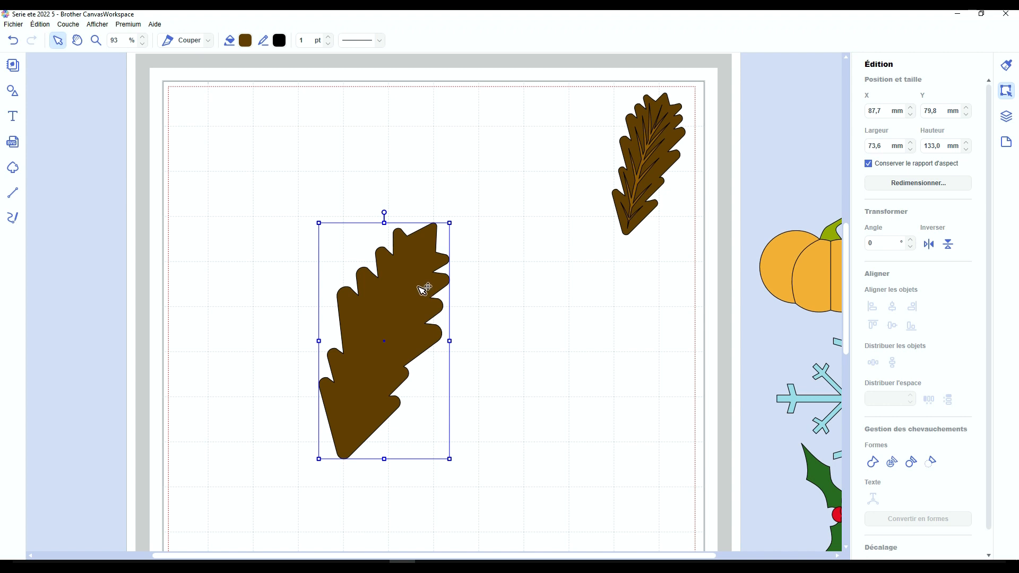
drag(418, 284, 420, 243)
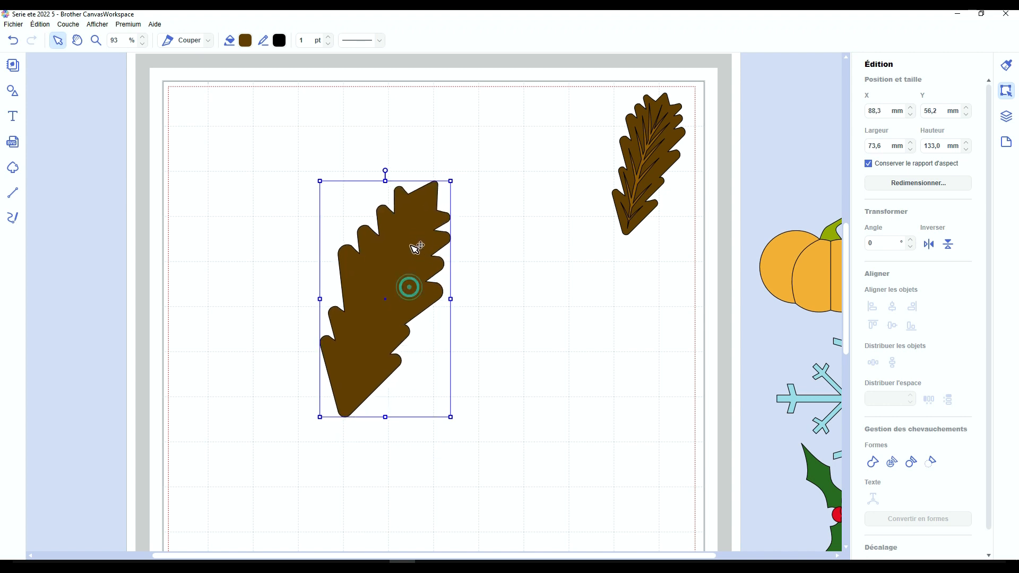
- Draw a narrow closed straight-line path about 46 mm wide and 109 mm tall, from the leaf's tip down to its base
click(13, 194)
click(427, 198)
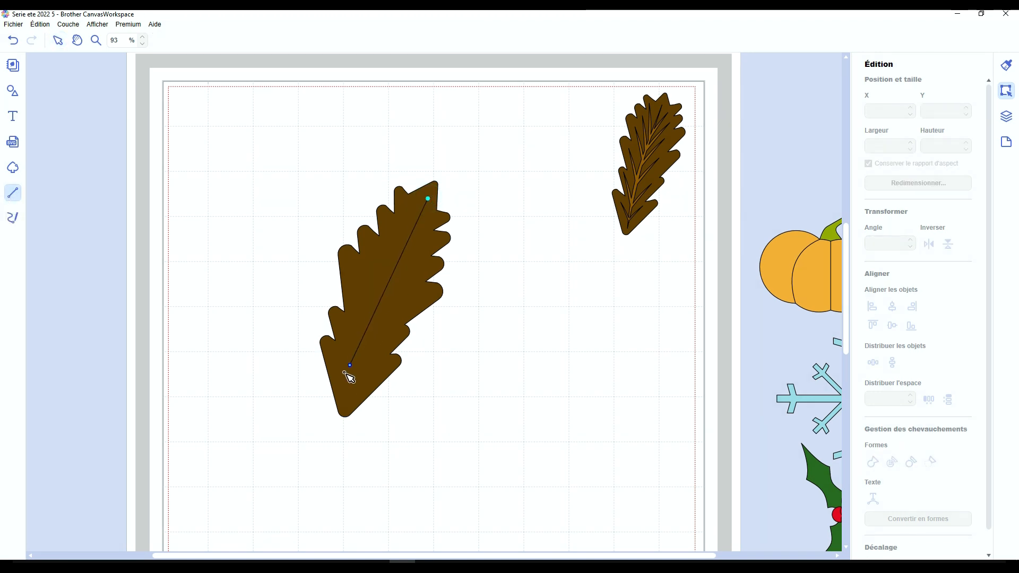
click(345, 393)
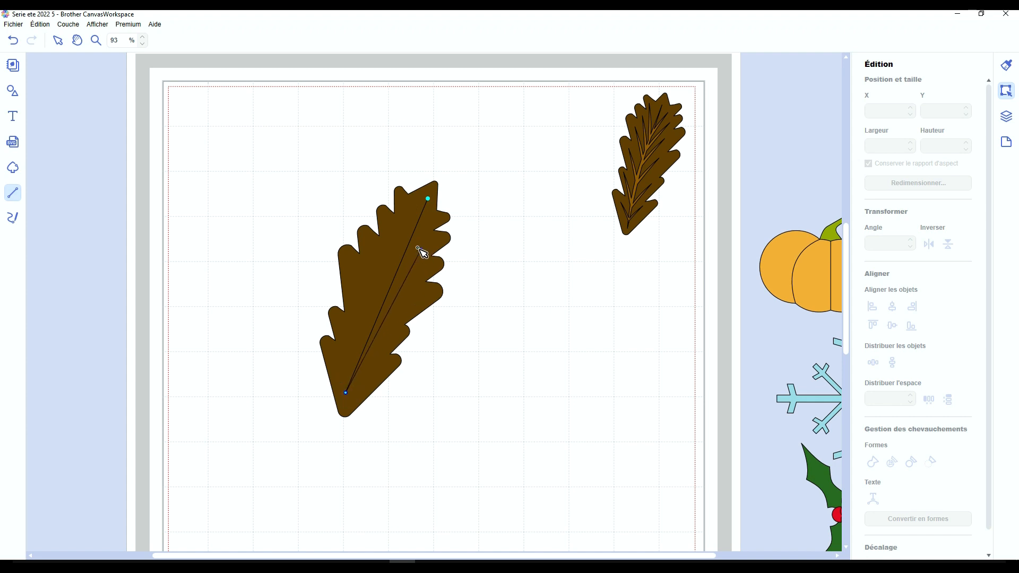
click(417, 247)
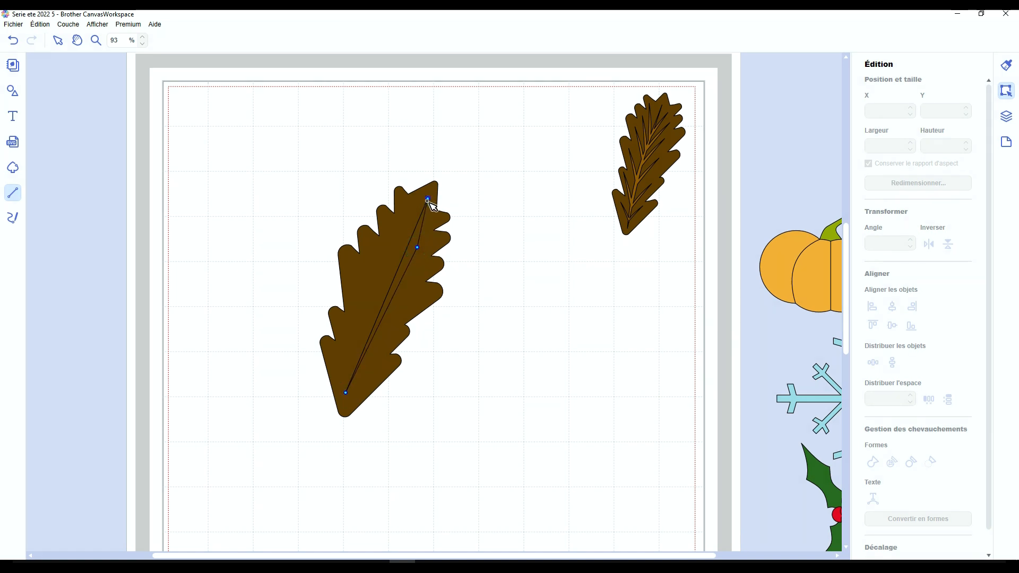
click(428, 197)
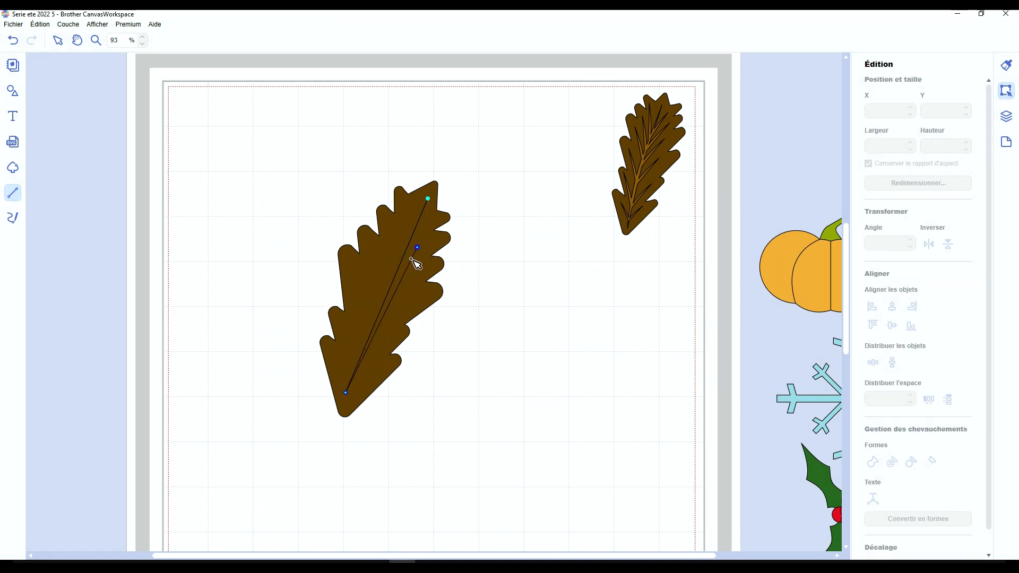
click(429, 201)
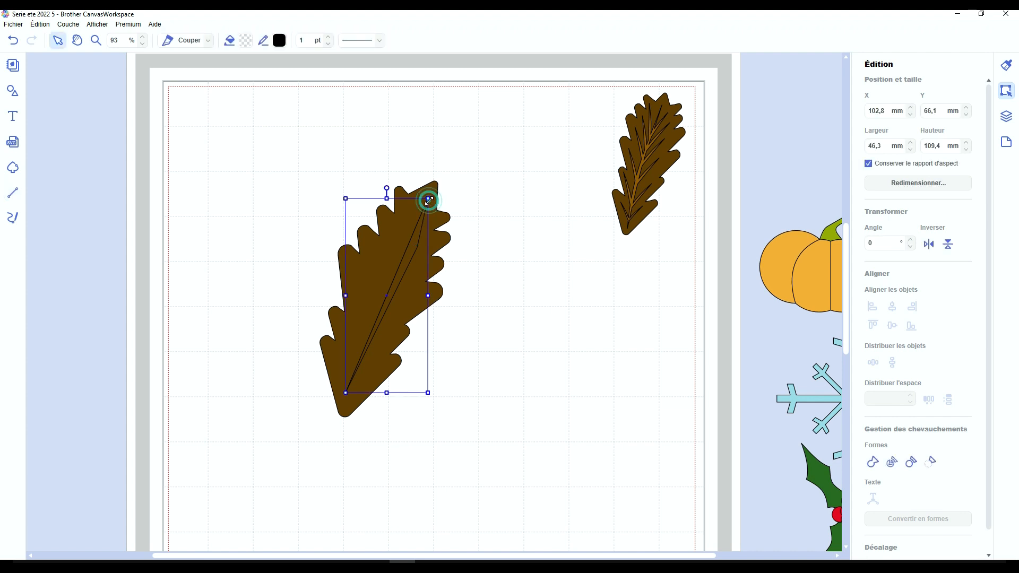
- Delete the extra middle point on the narrow path and convert its remaining segments into curves
double_click(420, 246)
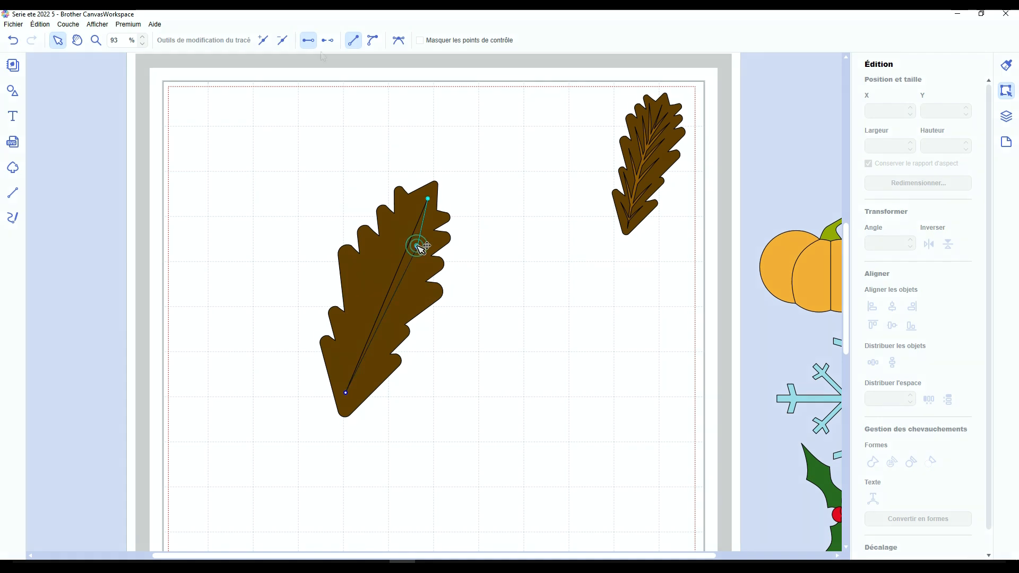
click(286, 44)
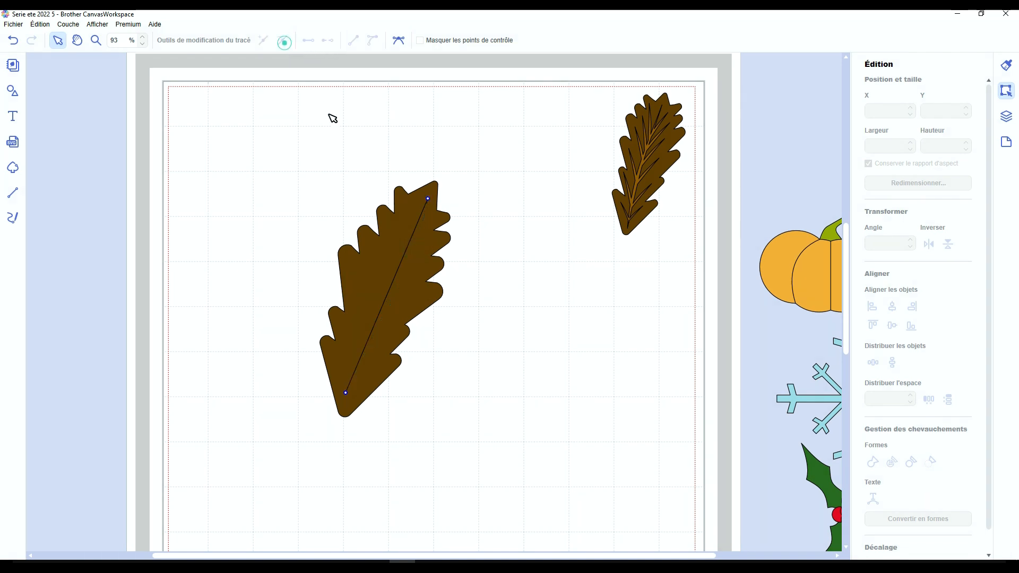
drag(448, 177, 289, 473)
click(373, 41)
scroll(382, 297, up, 5)
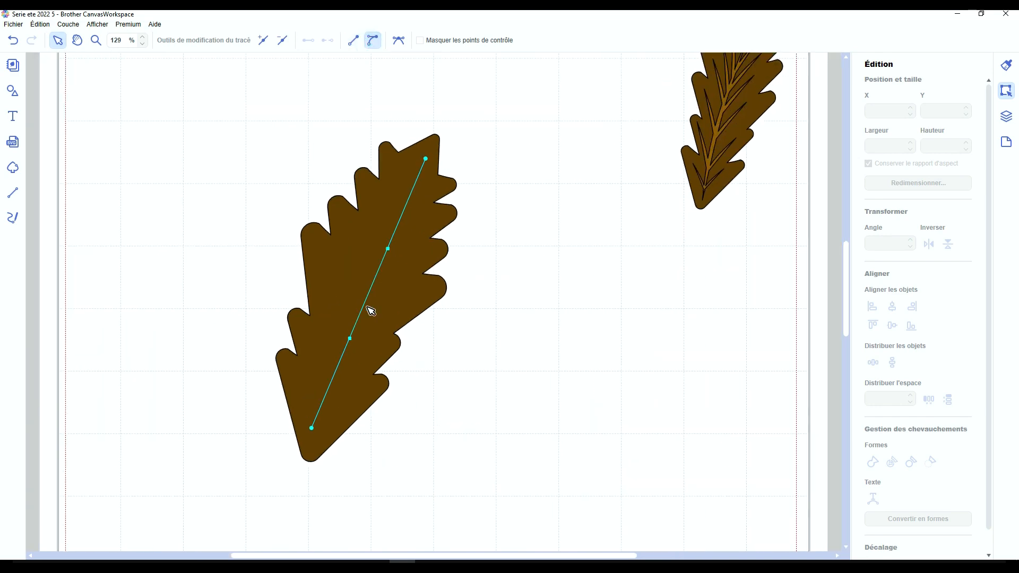
- Bend both curved segments into a slim, slightly arched midrib about 45 mm wide and 112 mm tall
drag(516, 227, 493, 228)
drag(464, 356, 441, 347)
drag(519, 229, 496, 239)
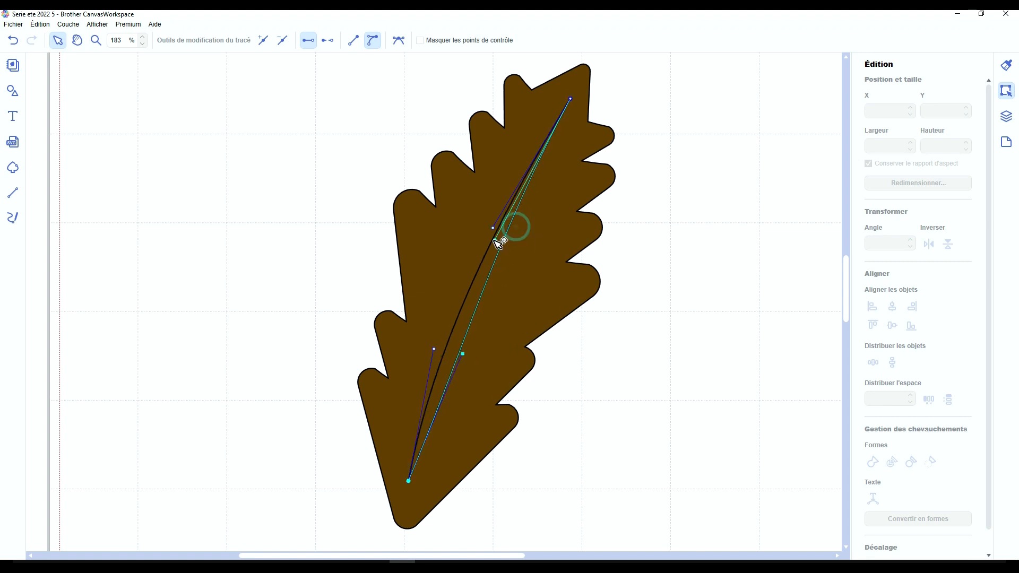
click(460, 357)
click(460, 355)
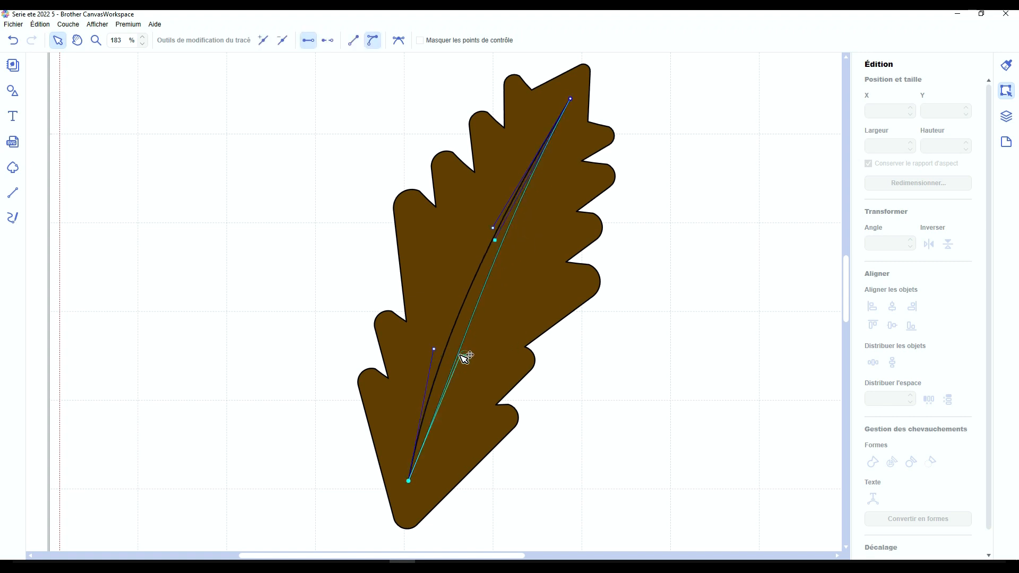
drag(462, 354, 452, 353)
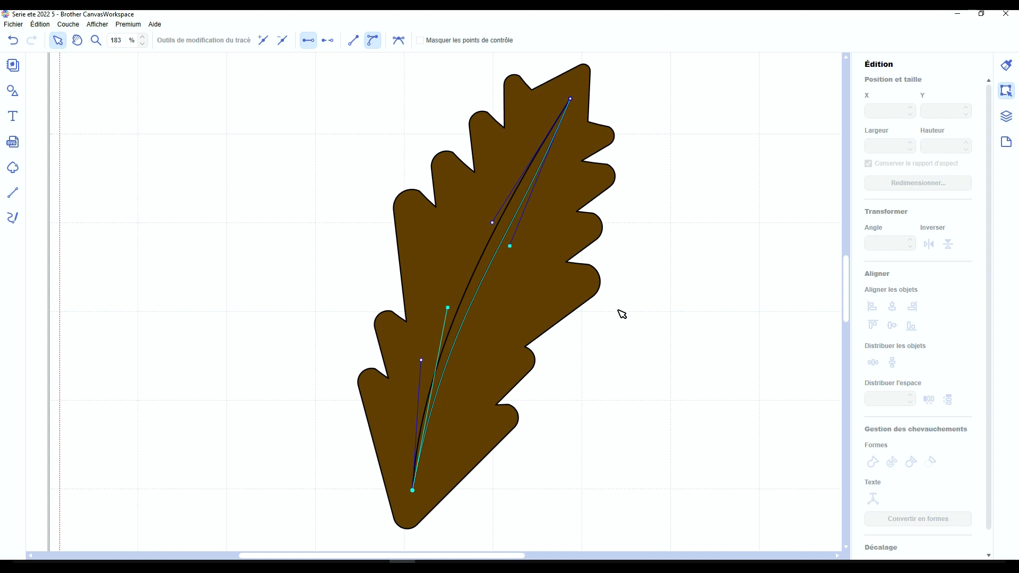
click(658, 317)
- Fill the midrib with a medium brown lighter than the leaf
click(244, 40)
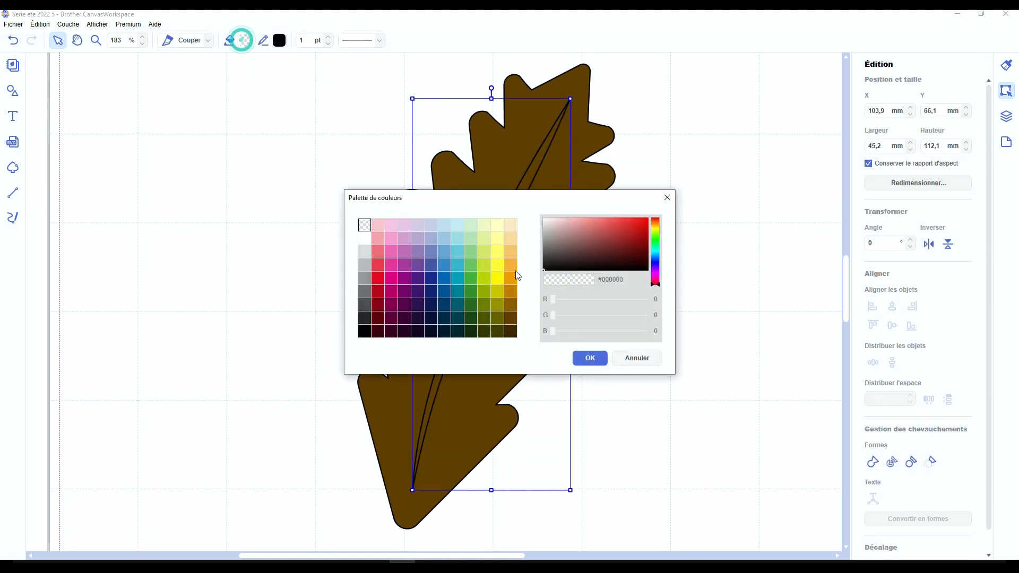
click(513, 306)
click(590, 359)
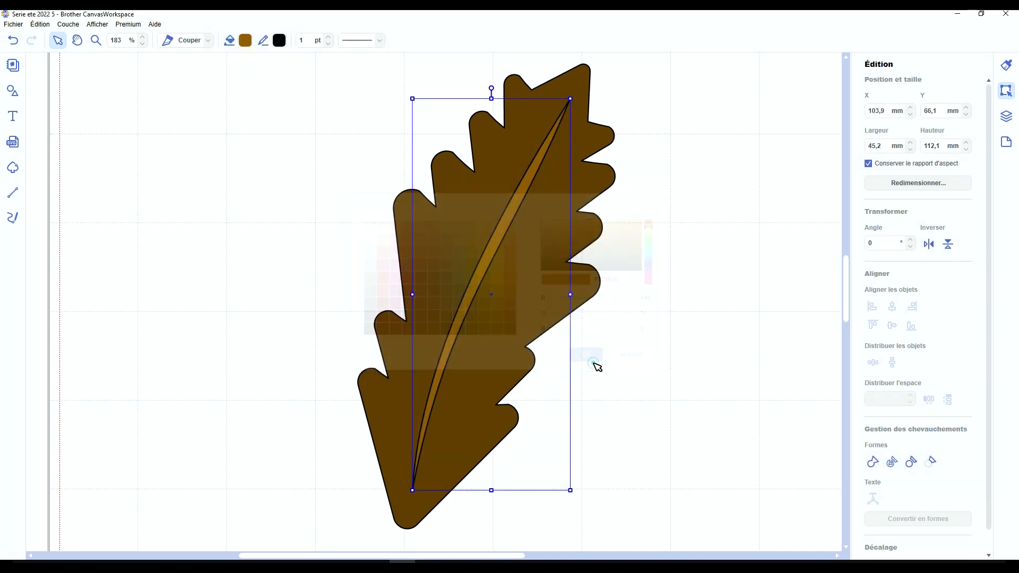
click(649, 322)
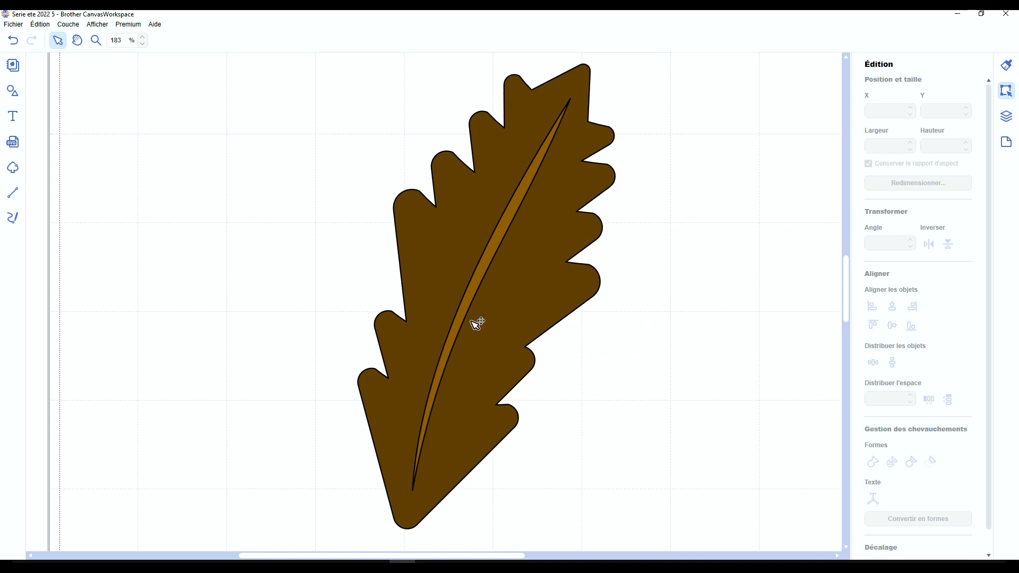
- Duplicate the midrib and place the full-size copy on the blank area to the right of the leaf
click(470, 302)
key(ctrl+c)
key(ctrl+v)
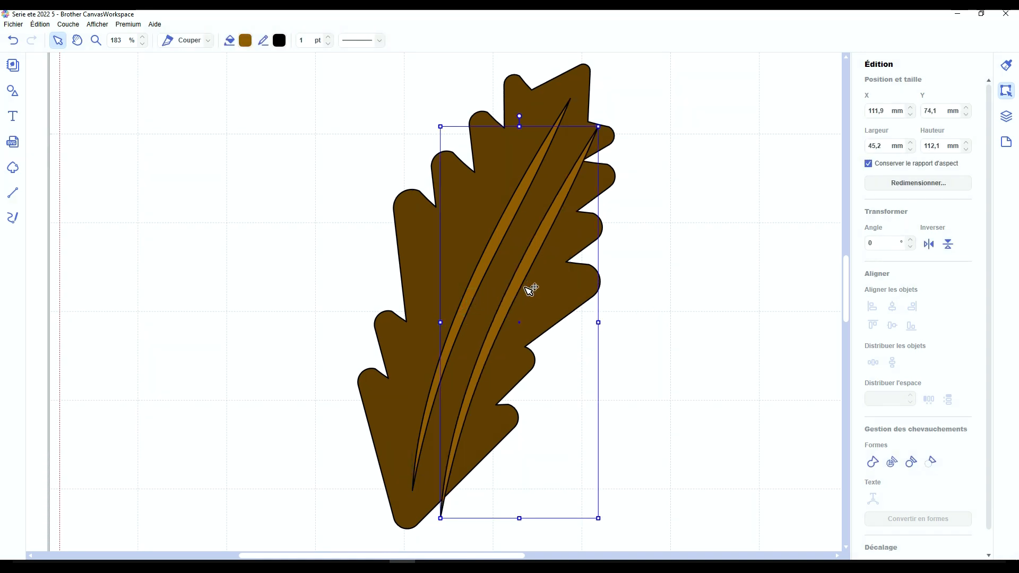
drag(523, 283, 644, 250)
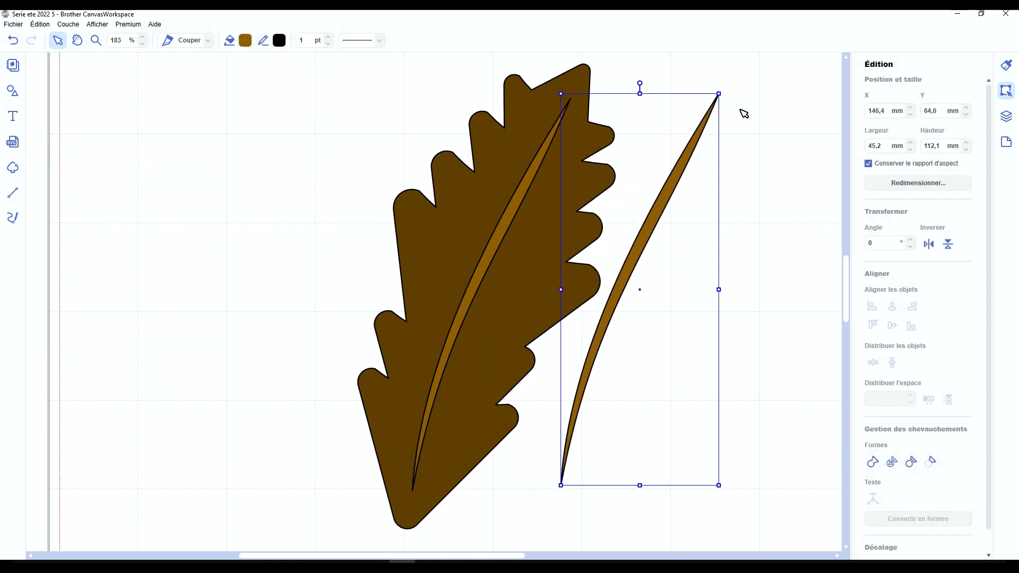
drag(721, 93, 607, 351)
drag(612, 428, 622, 426)
drag(525, 262, 659, 273)
- Edit the copy's points and curve handles to shorten it into a slim side vein about 14 mm wide and 50 mm tall
double_click(654, 270)
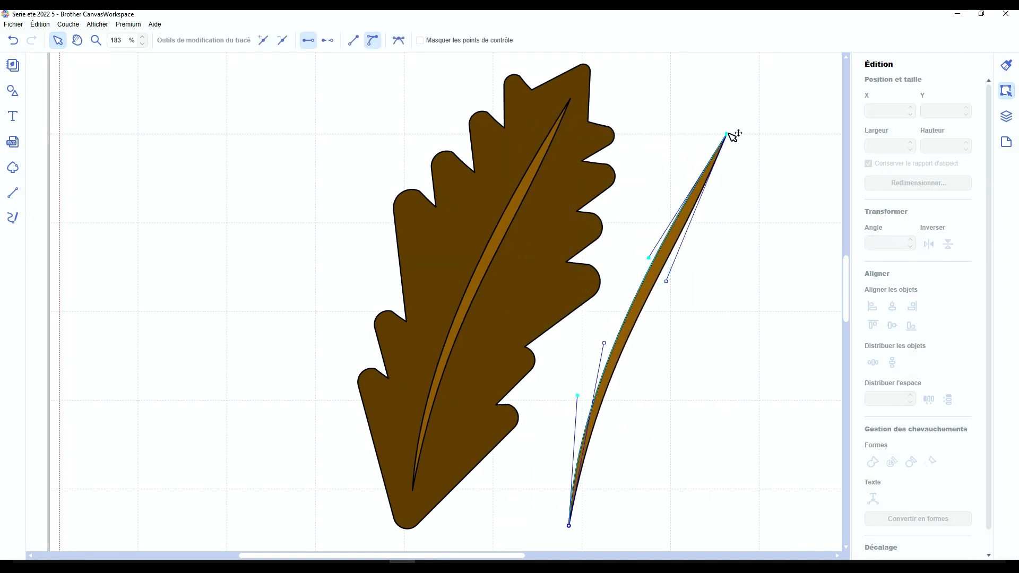
drag(726, 137, 617, 353)
drag(556, 499, 614, 383)
drag(538, 477, 564, 457)
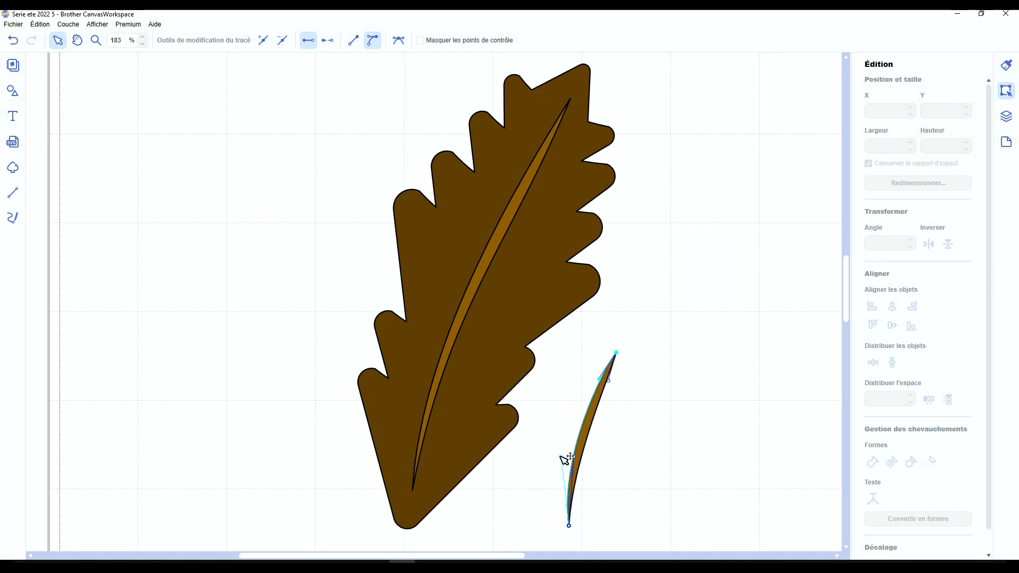
- Move the small vein up beside the leaf's upper right lobes and mirror it horizontally
drag(587, 417, 647, 165)
click(927, 247)
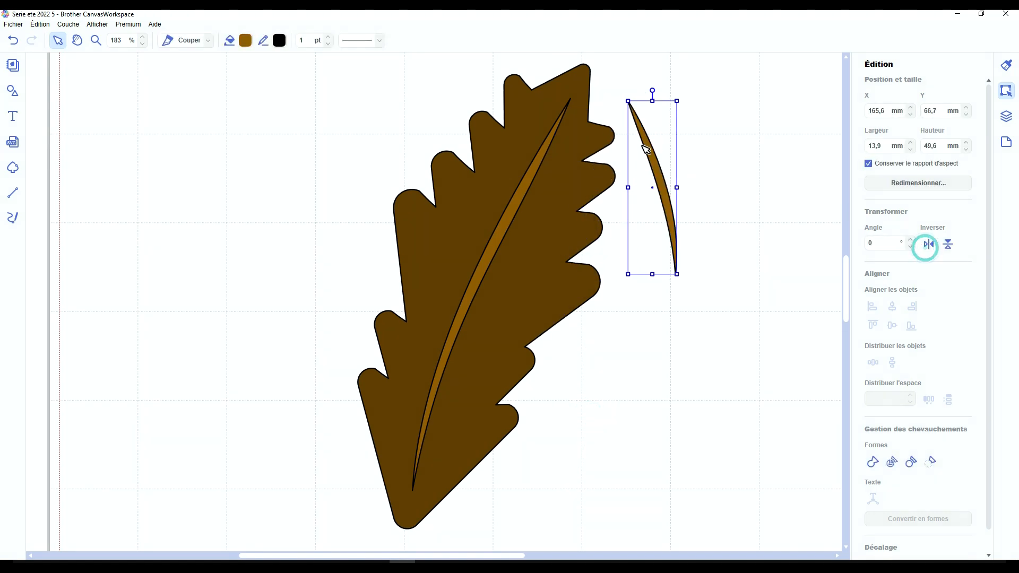
click(647, 133)
key(ctrl+a)
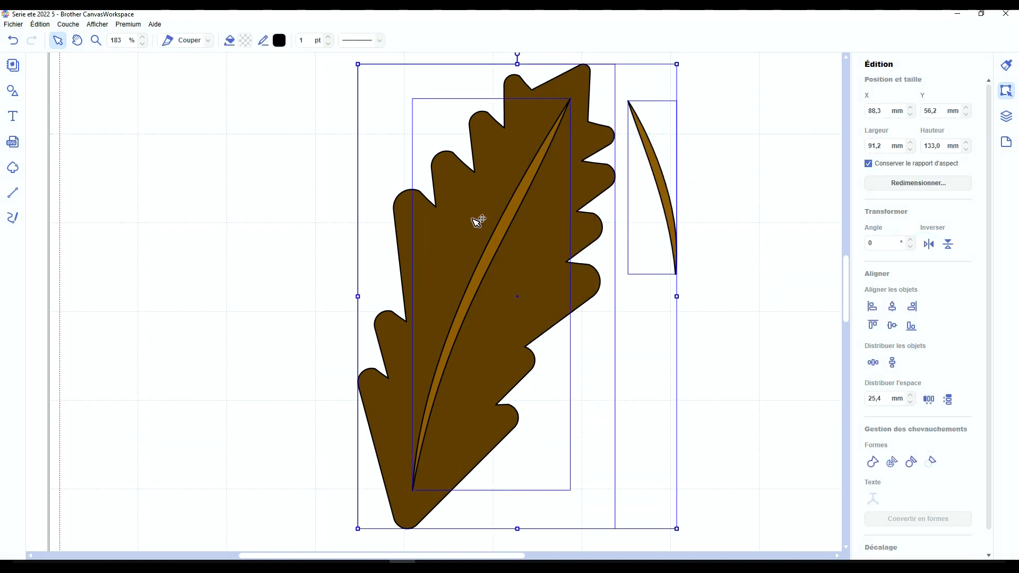
click(764, 143)
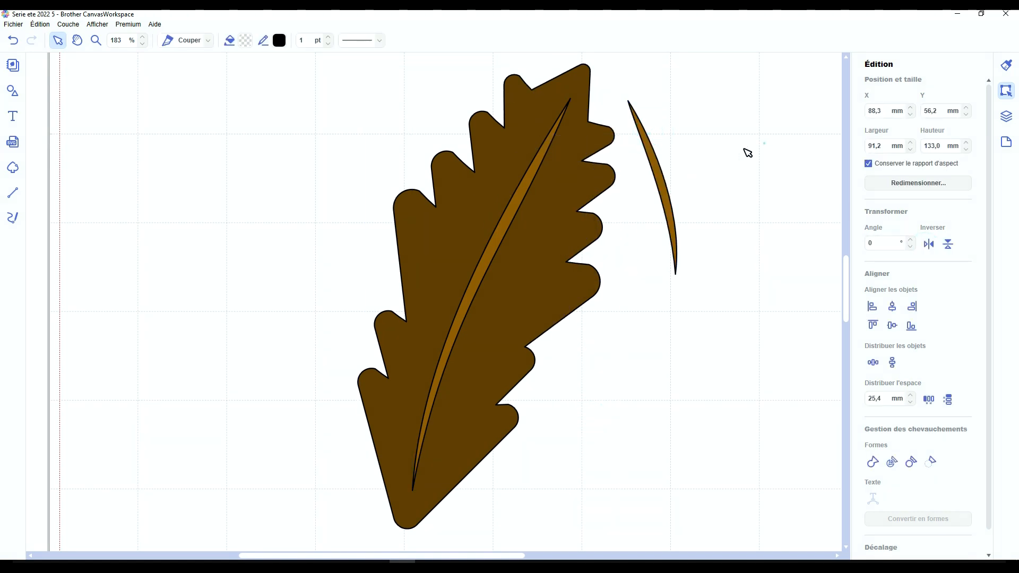
- Rotate the small vein and place it on the left side of the midrib, adding an adjusted duplicate for a neighbouring lobe
click(649, 142)
drag(654, 94, 656, 148)
drag(658, 189, 463, 236)
key(ctrl+d)
drag(481, 194, 469, 187)
drag(453, 225, 462, 221)
- Duplicate the side vein for the remaining left lobes and position the rotated copies down along the midrib
key(ctrl+d)
click(498, 271)
drag(497, 281, 444, 304)
drag(432, 242, 433, 277)
key(ctrl+d)
drag(462, 320, 411, 382)
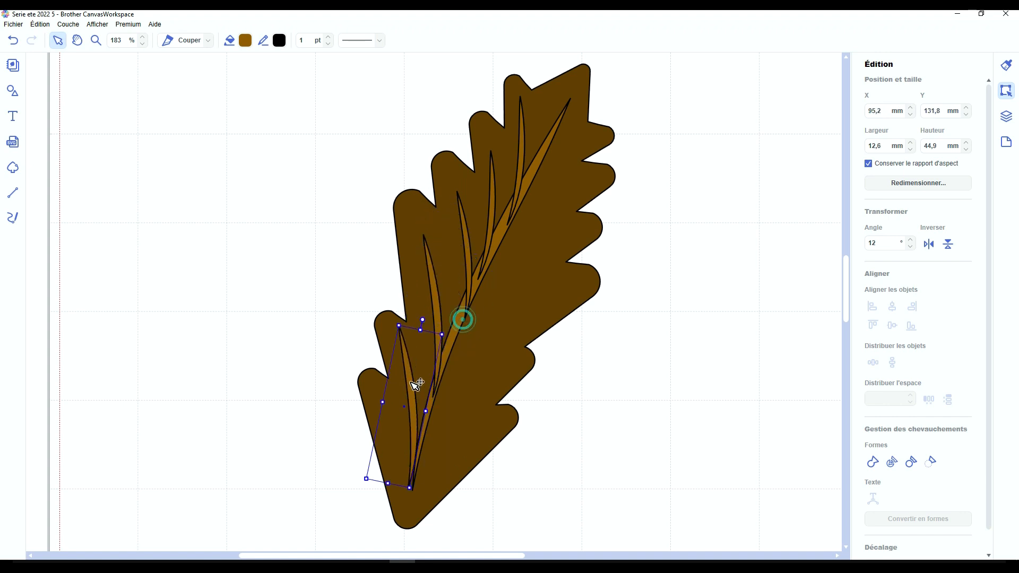
- Shrink, rotate and place the veins for the two lowest left lobes so they meet the midrib near its base
drag(409, 487, 403, 468)
drag(417, 320, 402, 318)
mouse_move(398, 364)
mouse_down()
mouse_move(410, 381)
mouse_move(409, 370)
mouse_up()
drag(411, 326, 397, 387)
- Duplicate the uppermost left vein, mirror the copy horizontally, and rotate and place it toward the leaf's upper right lobes
click(527, 166)
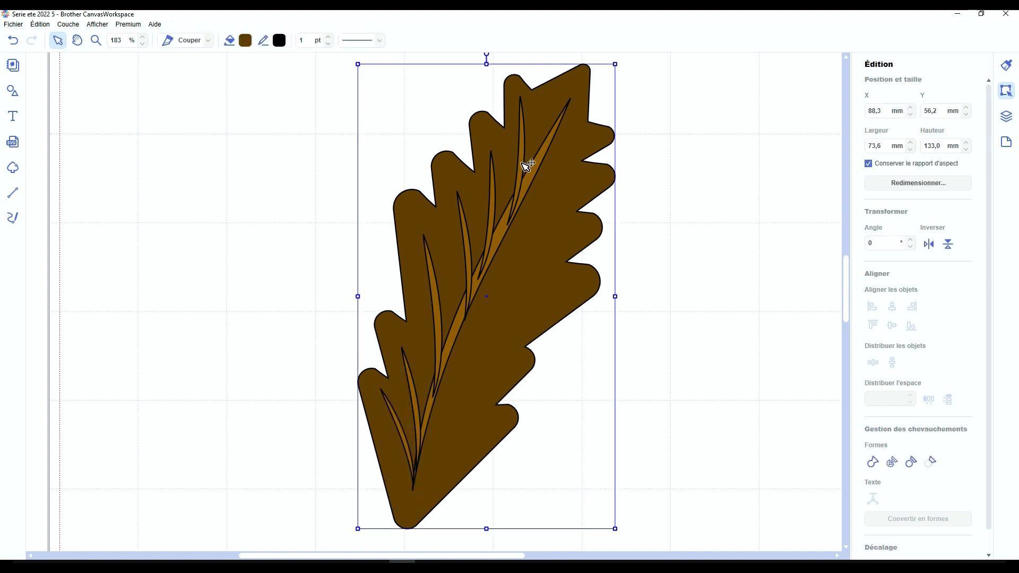
click(522, 146)
key(ctrl+c)
key(ctrl+v)
click(927, 244)
drag(518, 122, 581, 124)
drag(558, 173, 530, 219)
- Duplicate the right-hand vein for the next lobes down and rotate the copies to follow the lobe directions
key(ctrl+c)
key(ctrl+v)
drag(559, 163, 564, 165)
key(ctrl+c)
key(ctrl+v)
drag(563, 245, 520, 256)
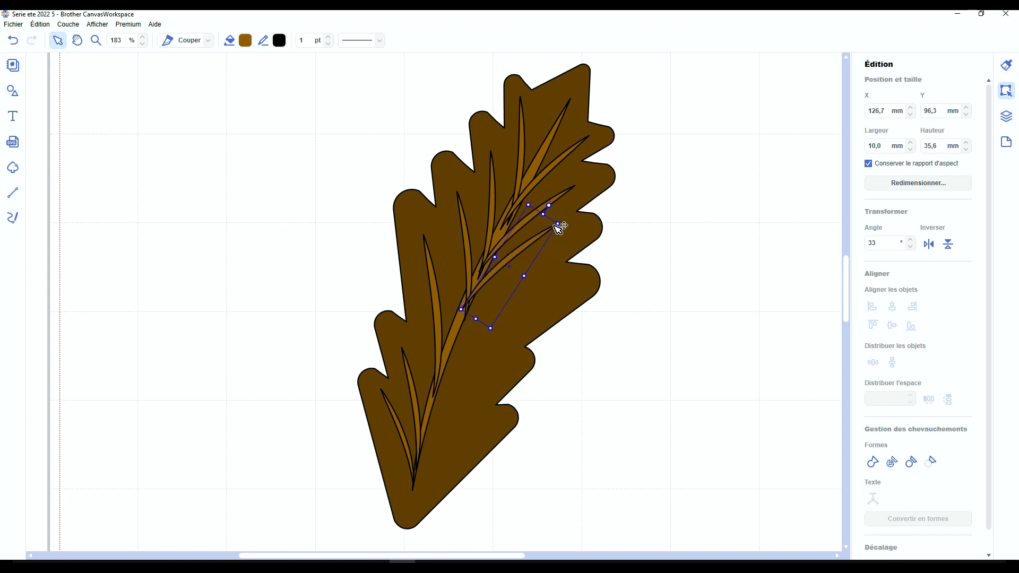
drag(549, 206, 560, 214)
- Position a vein copy toward the large right lobe at mid-leaf and make further duplicates for the lobes below
drag(513, 258, 495, 312)
key(ctrl+c)
key(ctrl+v)
key(ctrl+c)
key(ctrl+v)
drag(525, 342, 507, 323)
- Place and rotate the remaining vein copies toward the two lowest right lobes
drag(480, 370, 453, 453)
drag(435, 526, 438, 513)
drag(483, 399, 487, 401)
drag(604, 540, 660, 404)
click(659, 403)
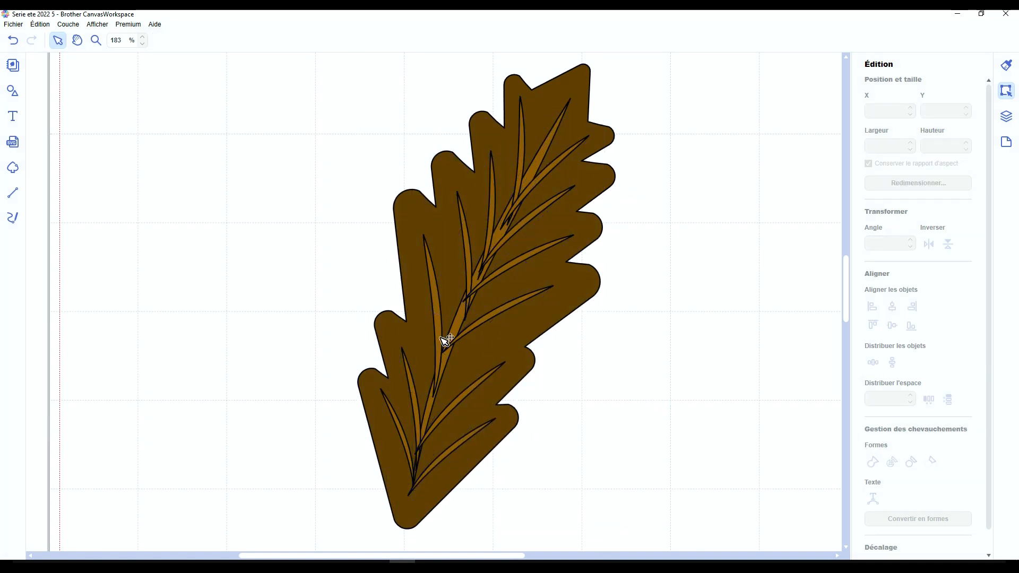
- Try merging the midrib and all side veins into one shape without the leaf outline, check the joins, and undo the merge
drag(626, 529, 376, 70)
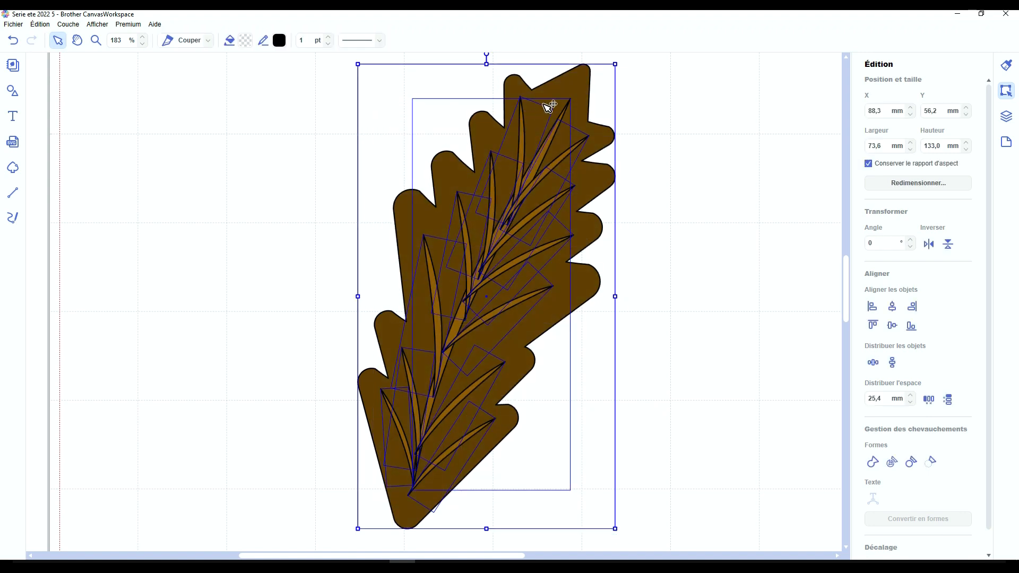
click(582, 84)
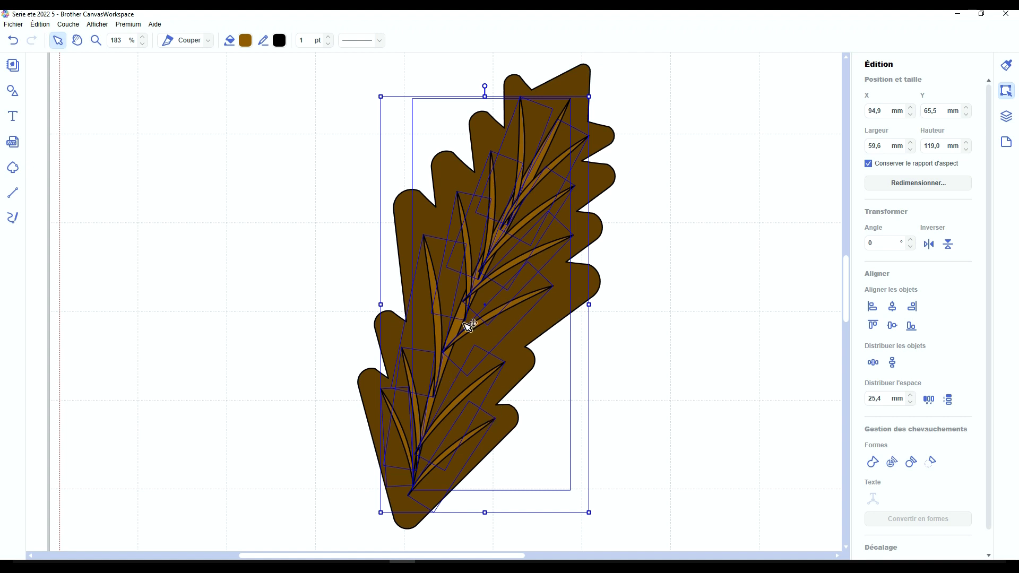
click(872, 462)
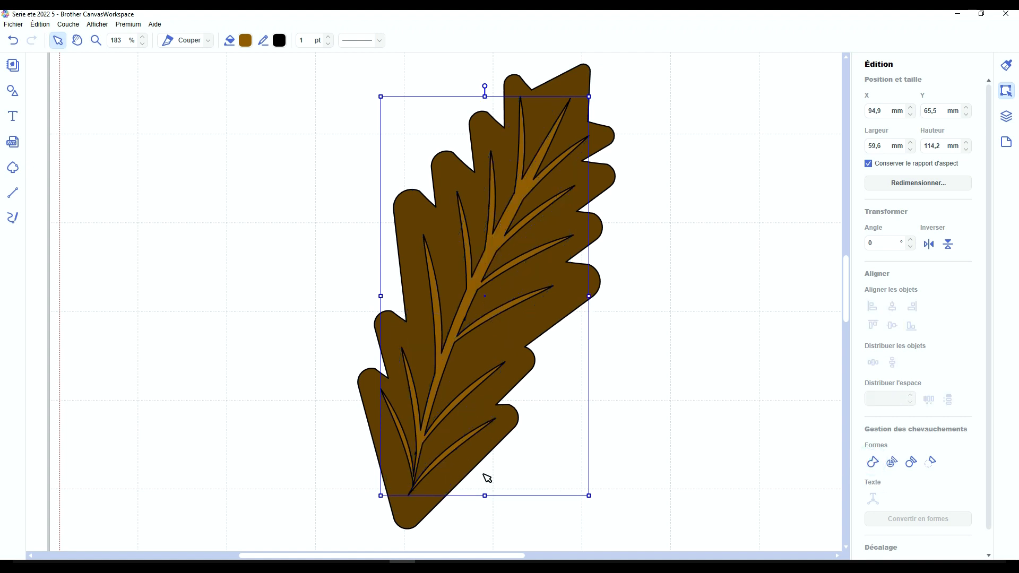
scroll(487, 478, down, 2)
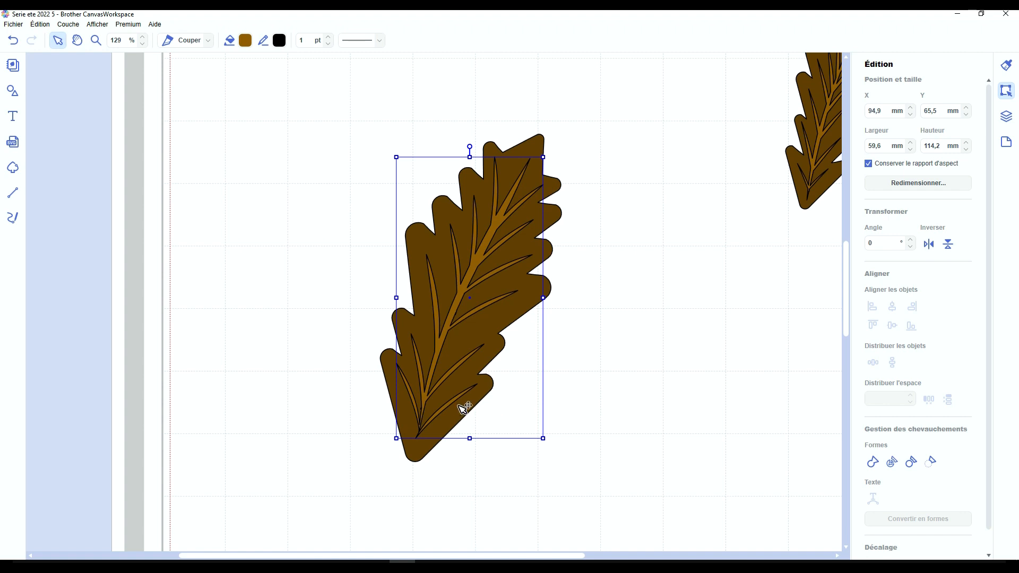
scroll(461, 403, up, 2)
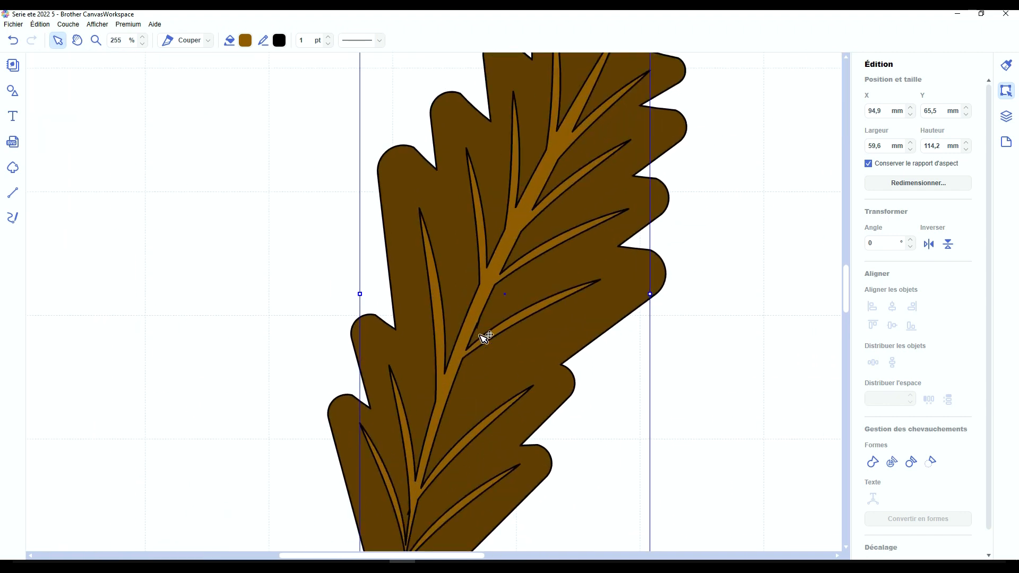
scroll(455, 366, down, 2)
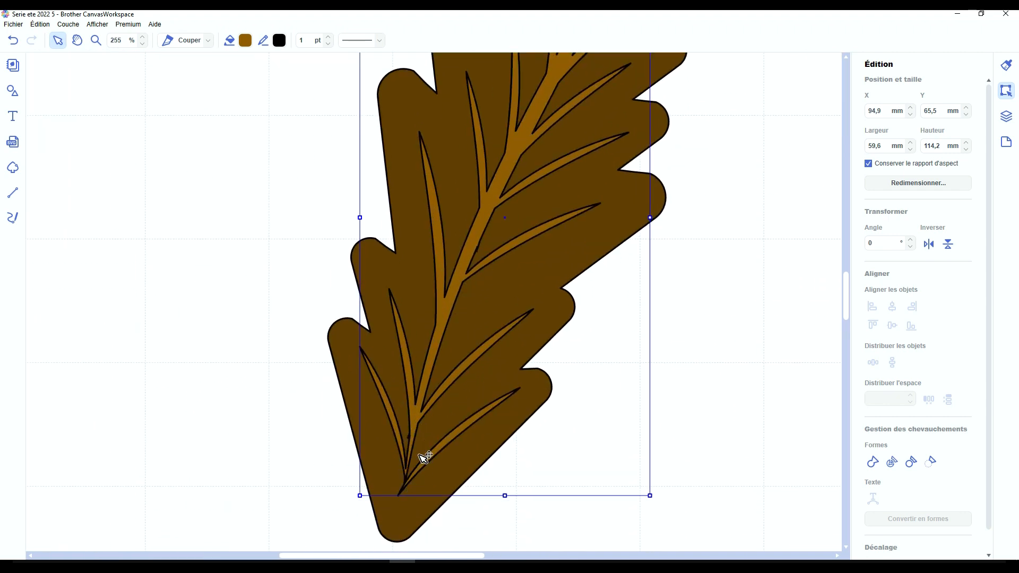
key(ctrl+z)
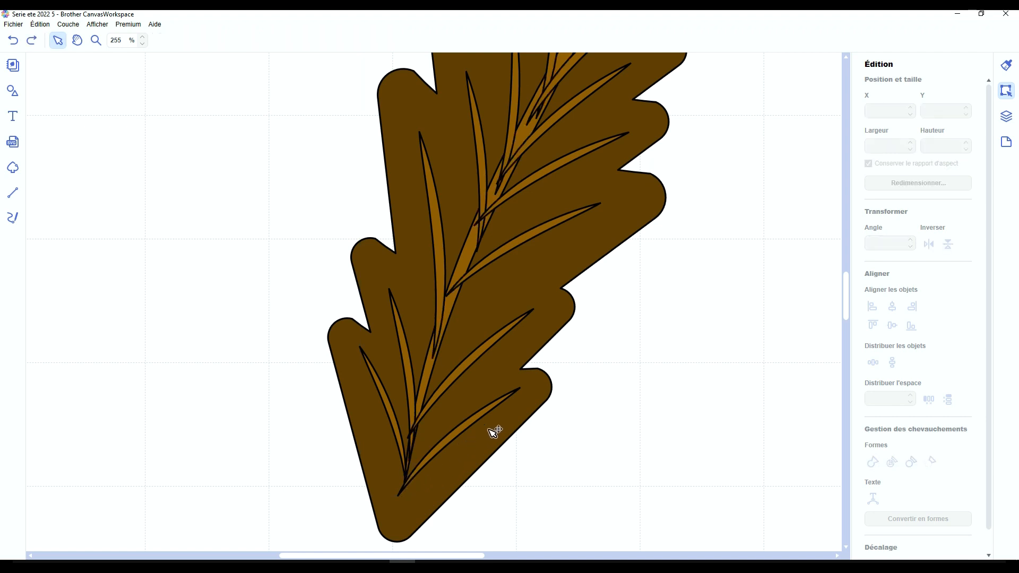
- Nudge the side veins at mid-leaf and above the lowest lobes so their bases meet the midrib
scroll(573, 419, up, 8)
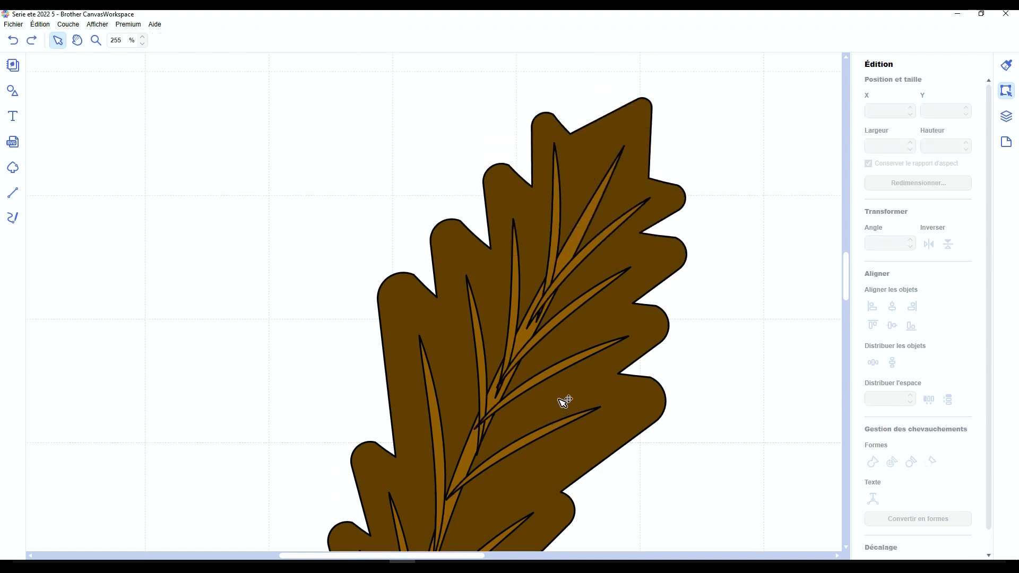
scroll(598, 374, up, 2)
scroll(603, 376, up, 3)
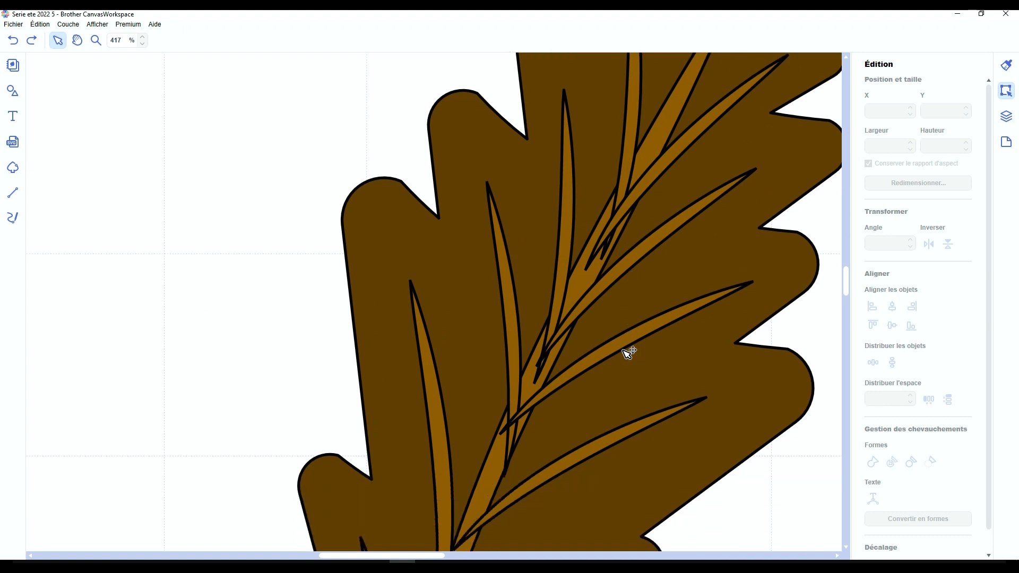
scroll(528, 364, down, 3)
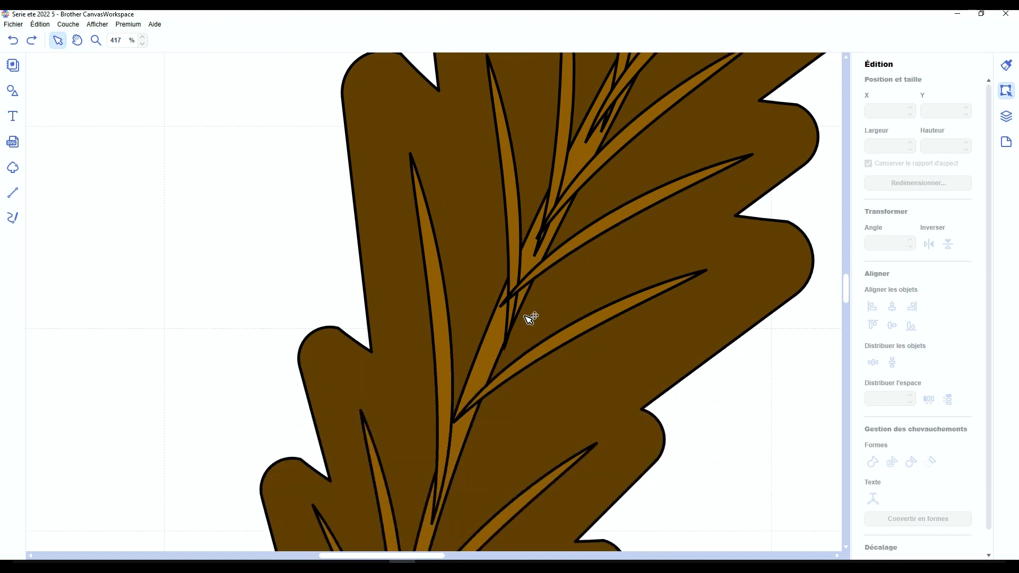
click(516, 238)
scroll(480, 324, down, 4)
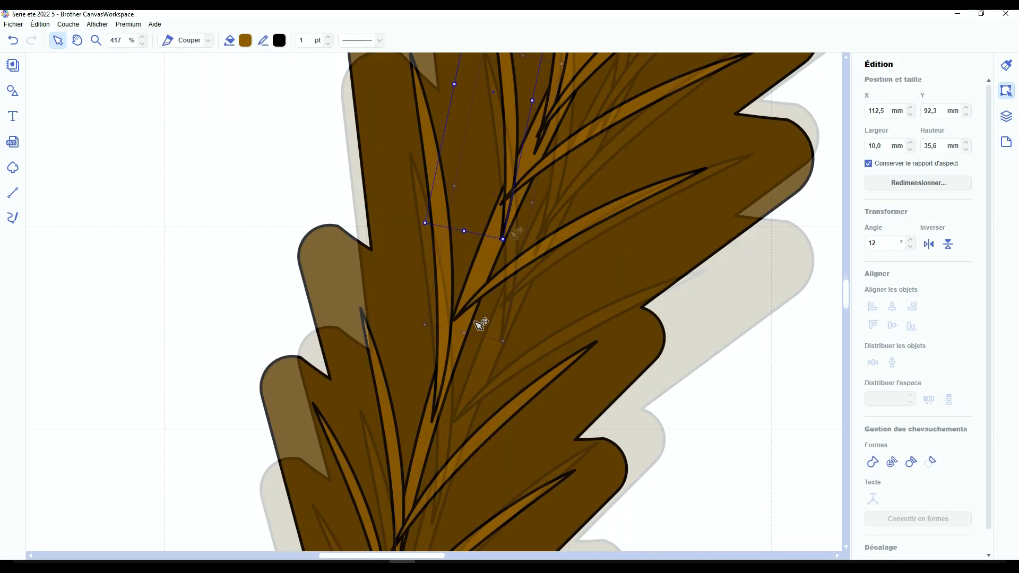
drag(513, 274, 504, 292)
drag(436, 291, 398, 299)
scroll(434, 330, down, 7)
- Reshape the midrib's lower part by adjusting its curve handles on both sides of the base point
click(395, 413)
scroll(426, 313, up, 2)
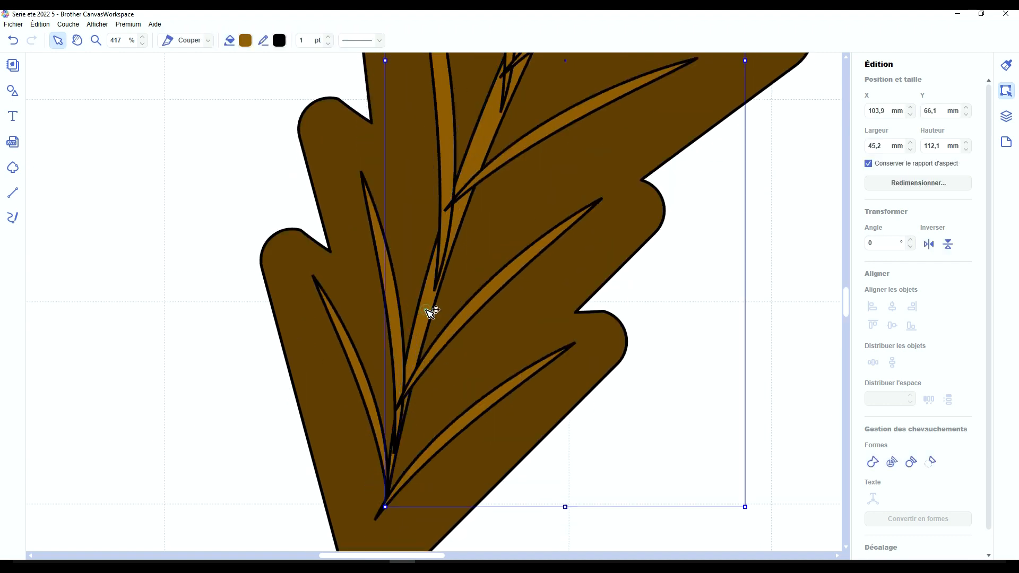
double_click(428, 310)
scroll(399, 155, down, 3)
drag(405, 133, 343, 335)
scroll(451, 297, down, 4)
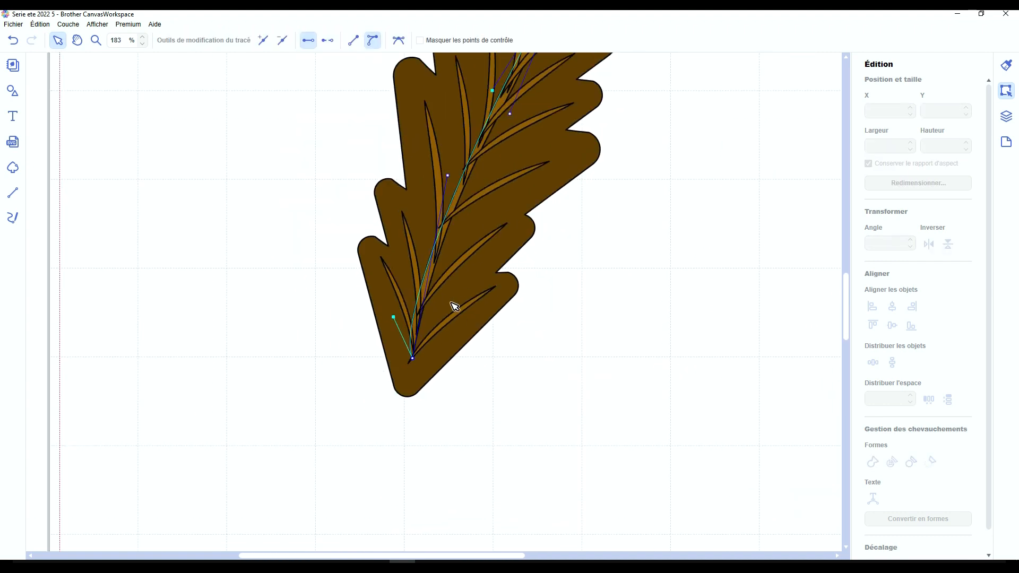
drag(492, 167, 469, 208)
drag(447, 252, 414, 378)
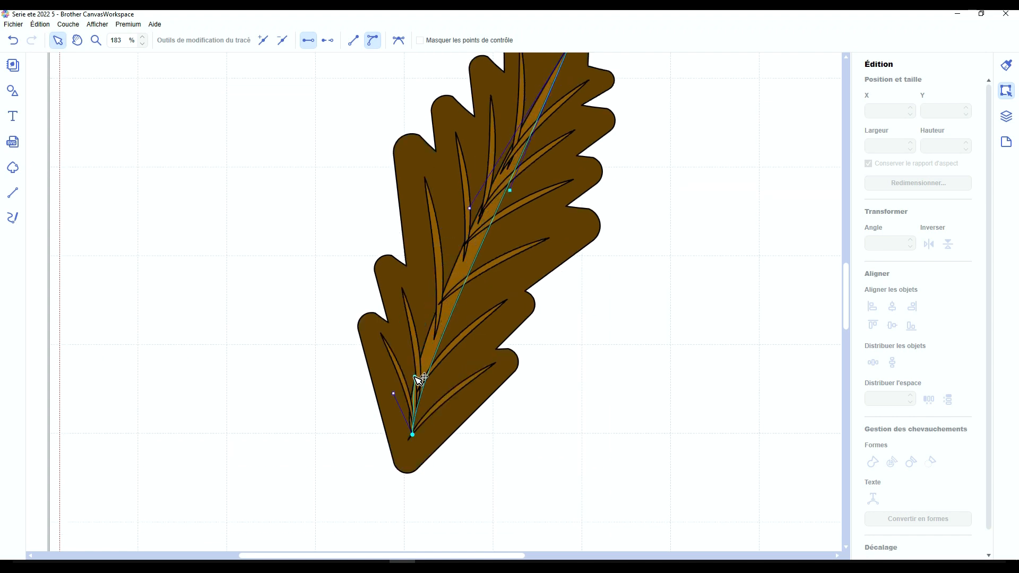
drag(510, 190, 538, 128)
drag(415, 377, 424, 324)
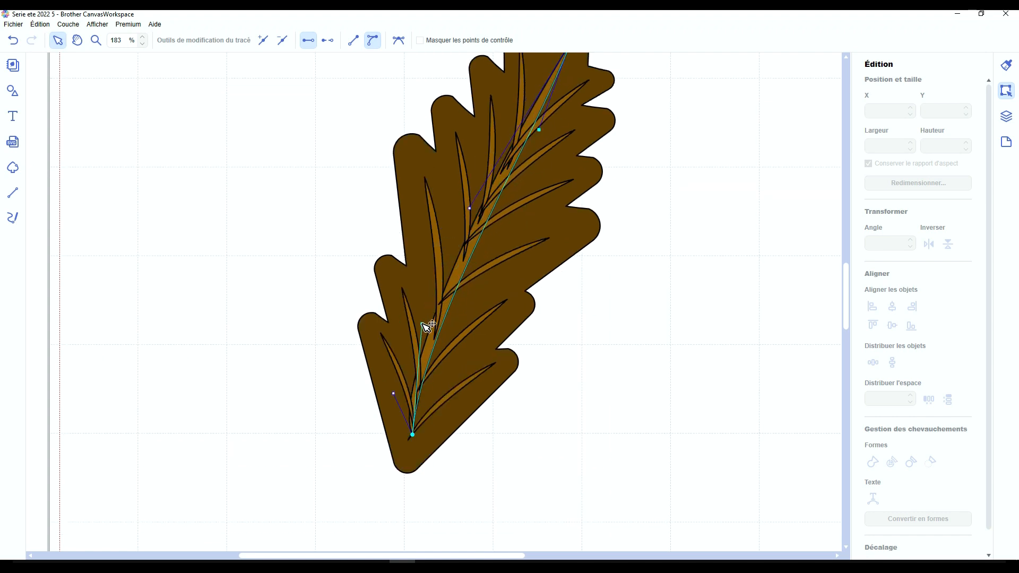
click(465, 472)
- Reposition the lowest side veins and pull the lowest right vein's base point onto the midrib
scroll(325, 501, up, 2)
scroll(325, 501, up, 2)
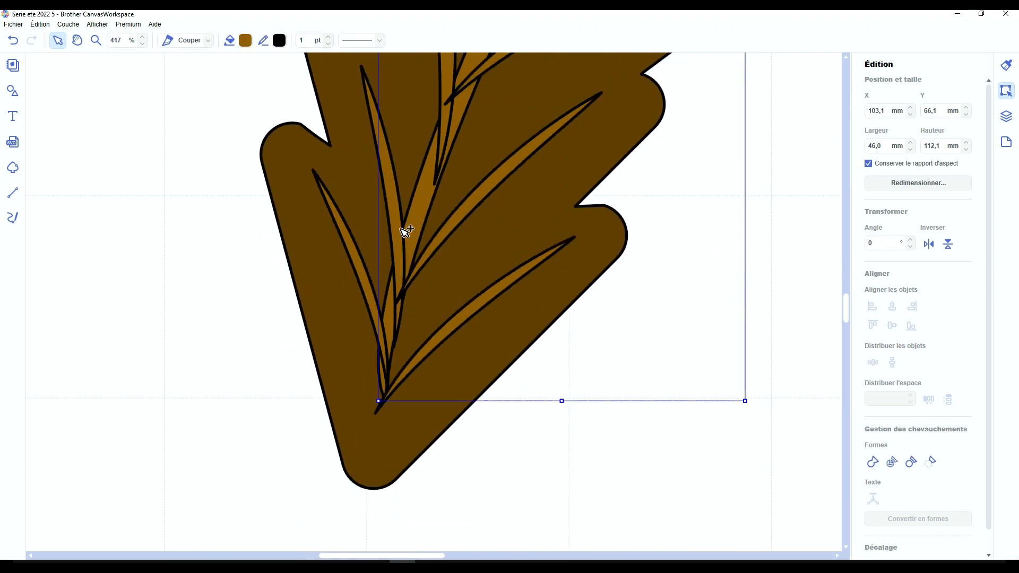
click(378, 302)
drag(418, 356, 424, 319)
drag(551, 168, 586, 195)
double_click(411, 304)
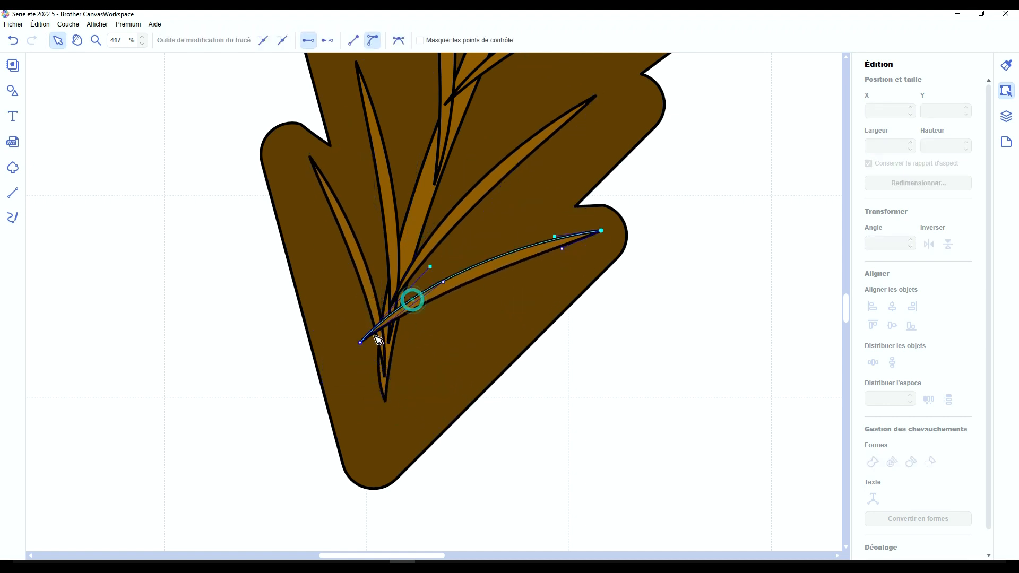
drag(361, 341, 382, 334)
click(656, 408)
- Try merging the midrib with the repositioned side veins, leaving the leaf outline out of the selection
scroll(518, 408, down, 9)
scroll(518, 408, up, 4)
drag(377, 139, 546, 494)
shift+click(415, 435)
click(872, 461)
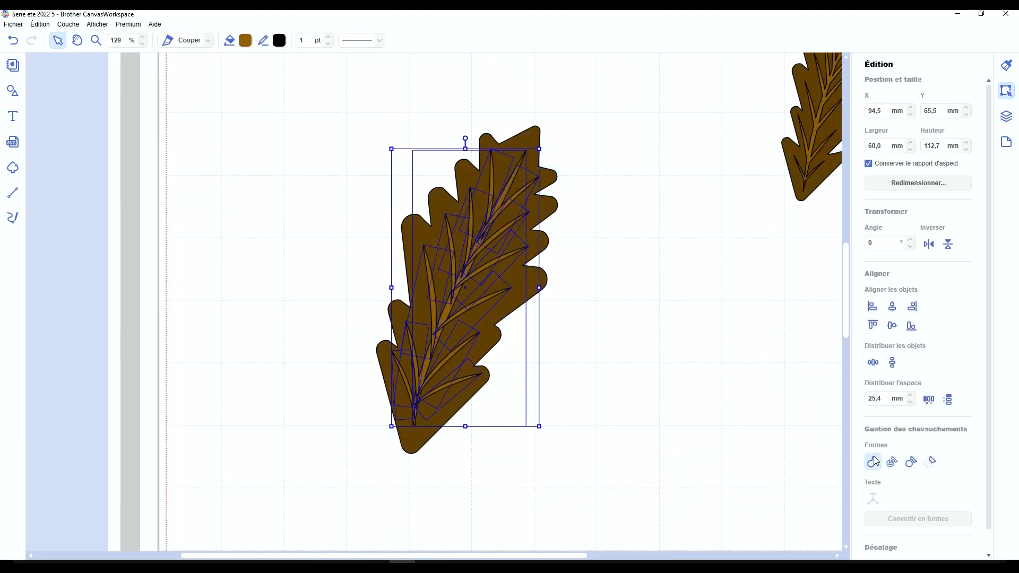
click(636, 366)
- Adjust the curve handles at the base and tip of the lowest right vein so it joins the midrib smoothly
scroll(401, 255, up, 3)
scroll(411, 484, up, 2)
scroll(452, 318, up, 2)
double_click(452, 312)
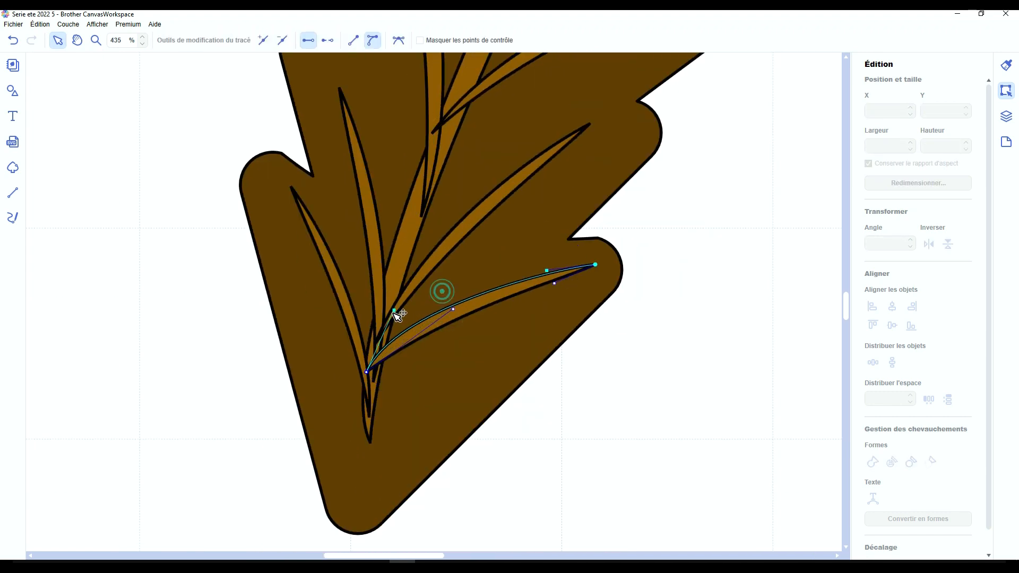
drag(384, 359, 367, 380)
drag(554, 284, 533, 280)
drag(366, 380, 364, 342)
click(629, 322)
- Merge the midrib and all side veins into one shape, excluding the leaf outline
scroll(562, 426, down, 7)
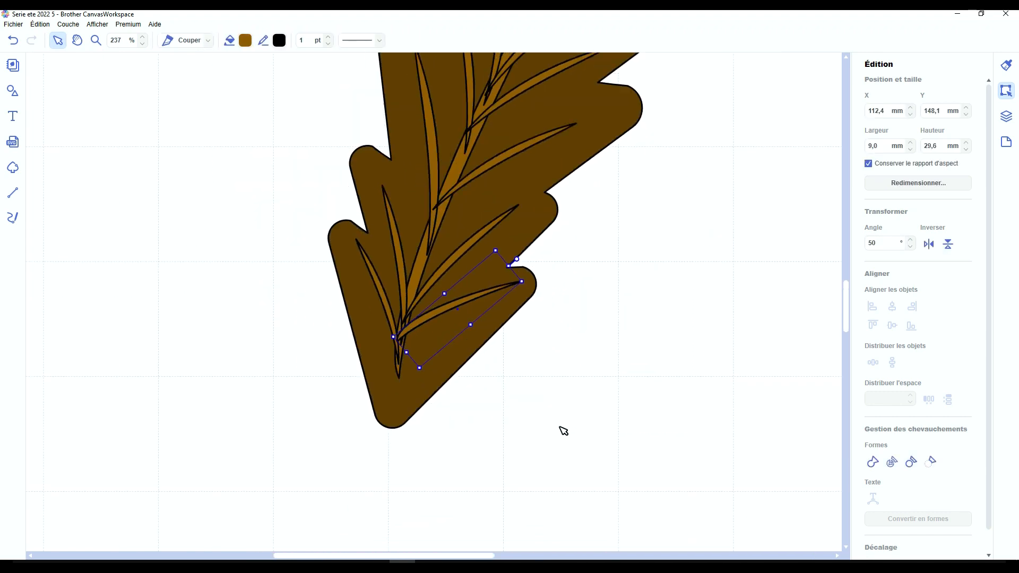
scroll(552, 451, up, 2)
drag(533, 478, 409, 122)
click(645, 441)
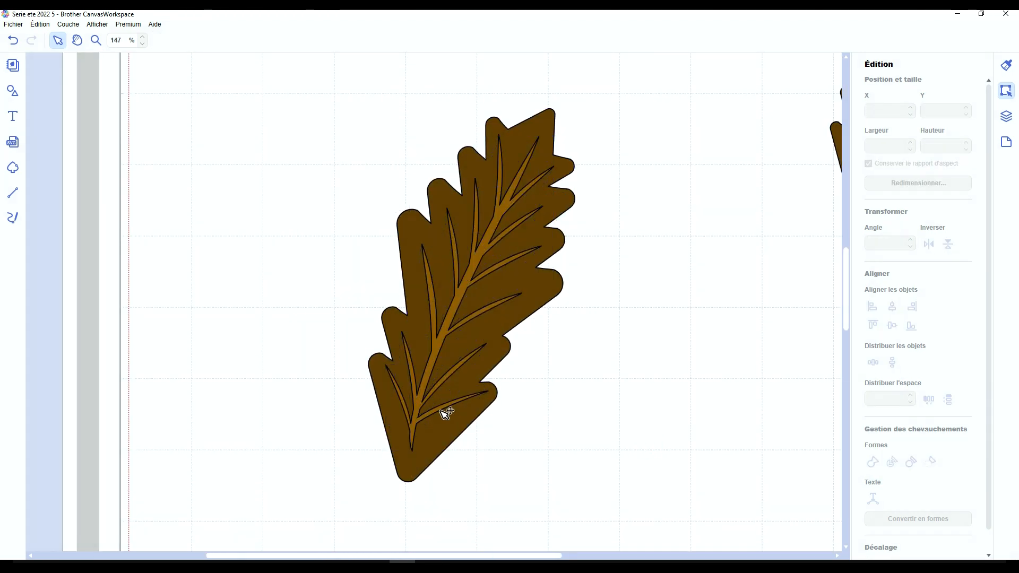
- Group the leaf outline with its merged veins and move the leaf beside the finished example leaf
scroll(432, 346, down, 2)
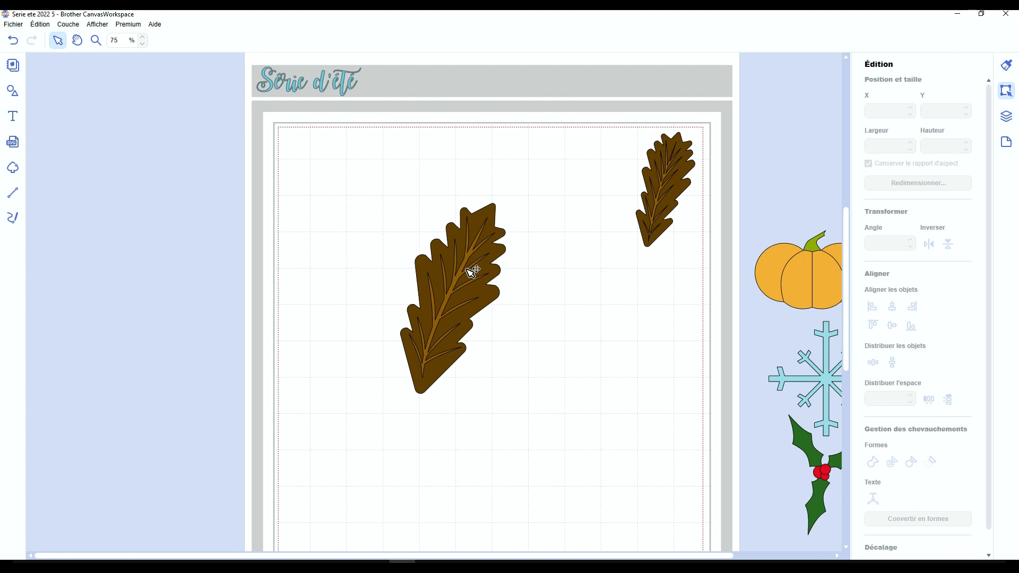
drag(505, 394, 401, 206)
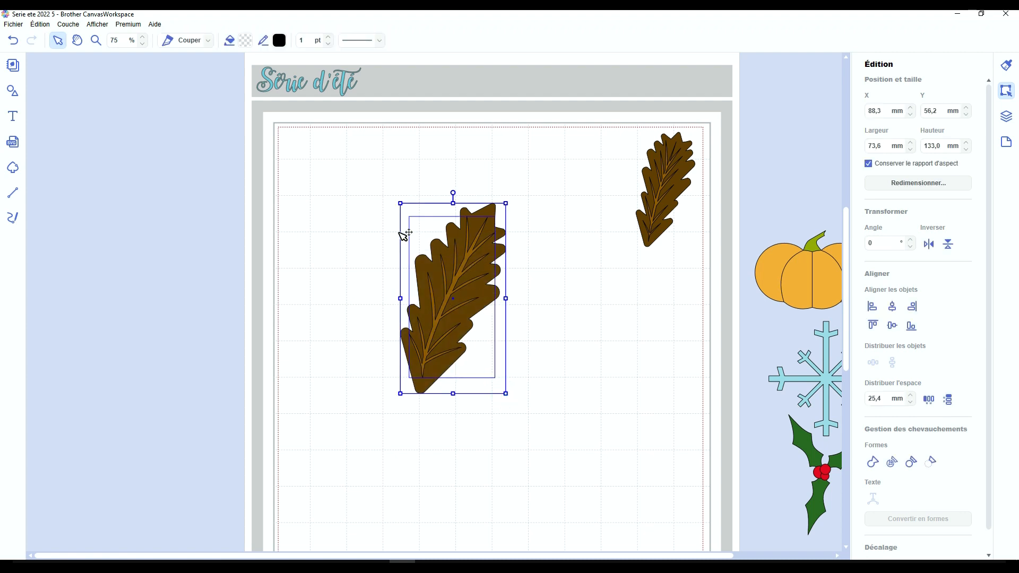
click(409, 236)
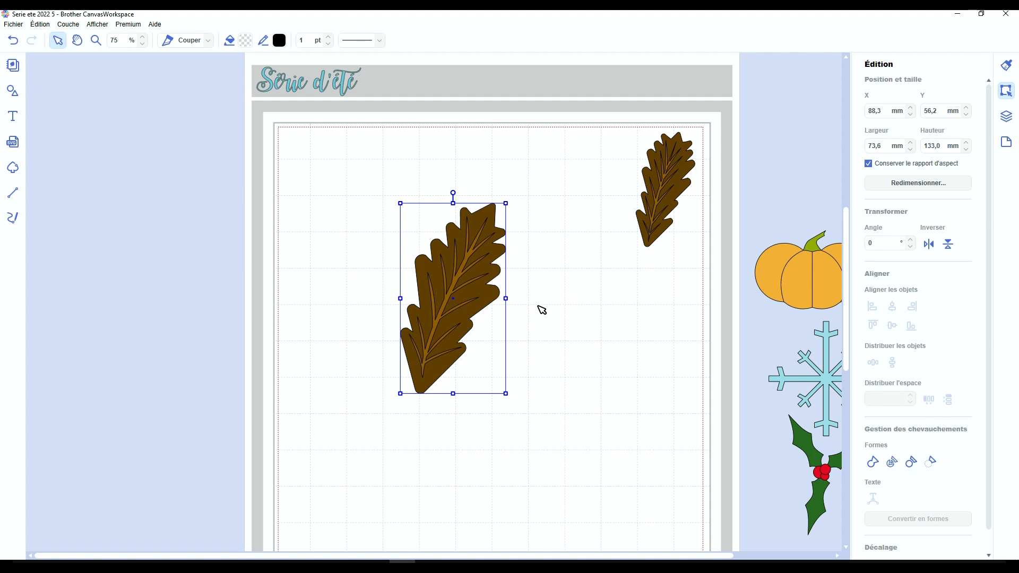
drag(478, 324, 630, 214)
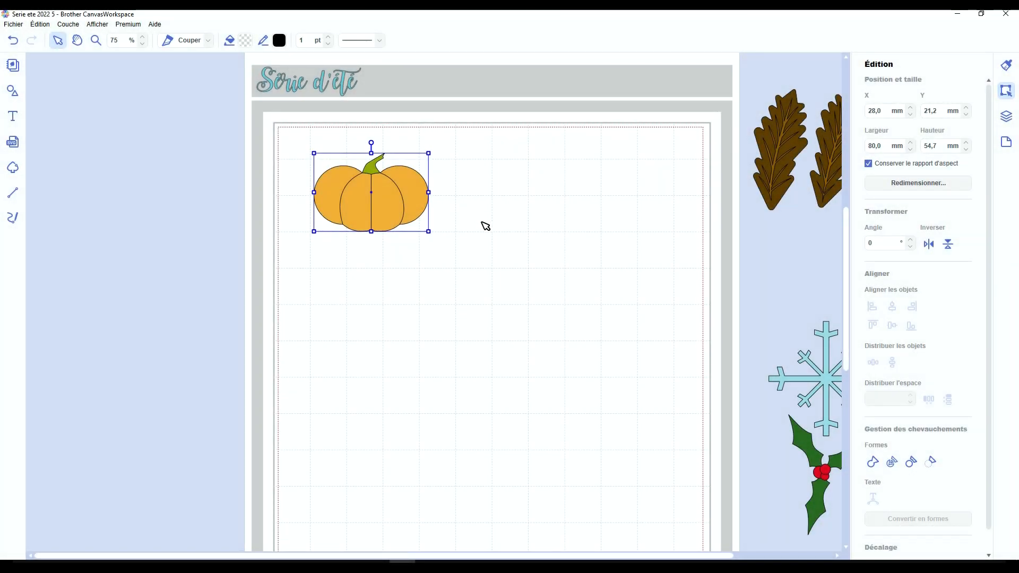
- Add a 100 mm circle from the basic shapes to the mat and place it below the example pumpkin
click(22, 95)
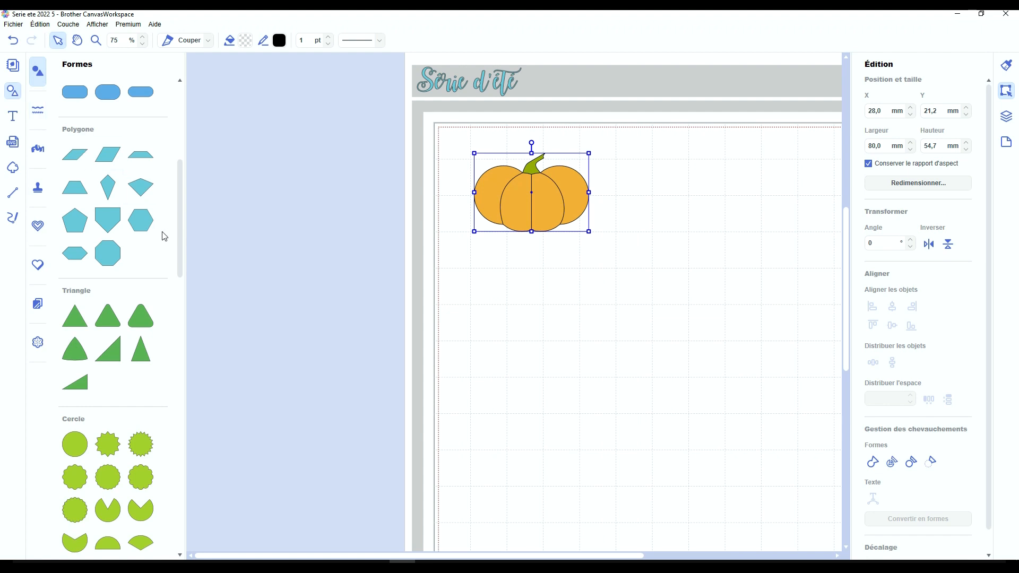
scroll(155, 246, down, 3)
drag(67, 374, 551, 363)
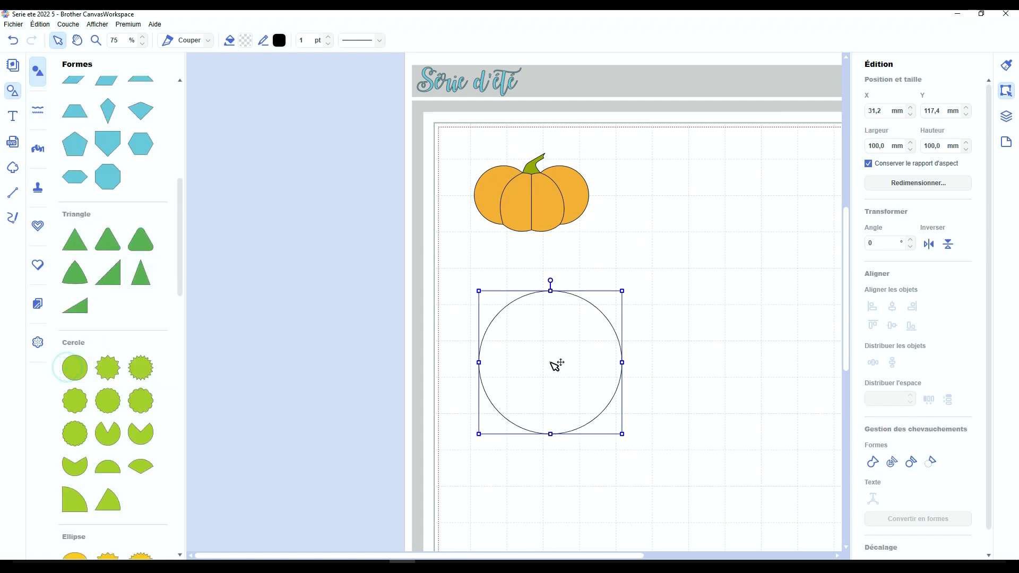
click(11, 94)
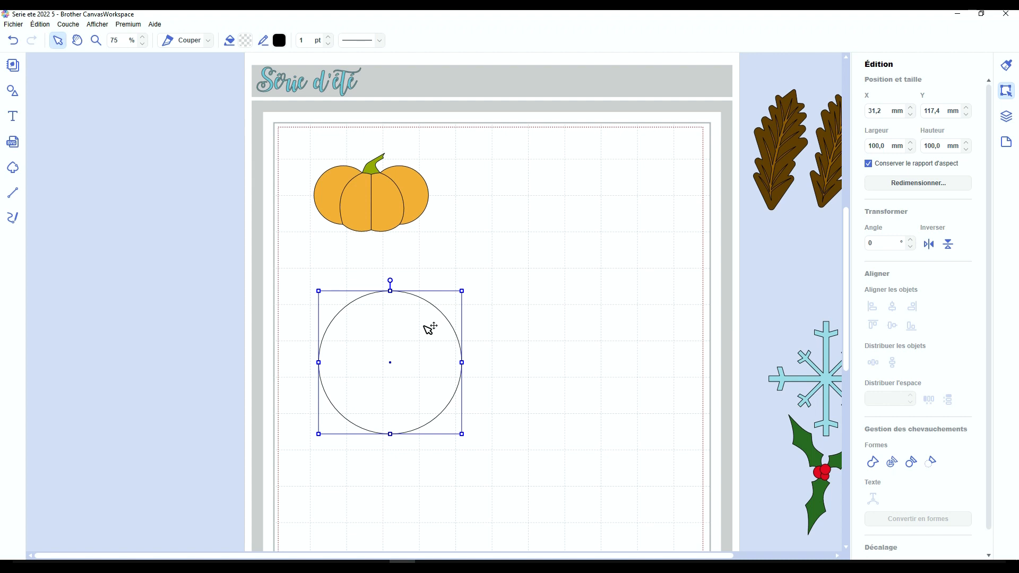
drag(423, 348, 439, 381)
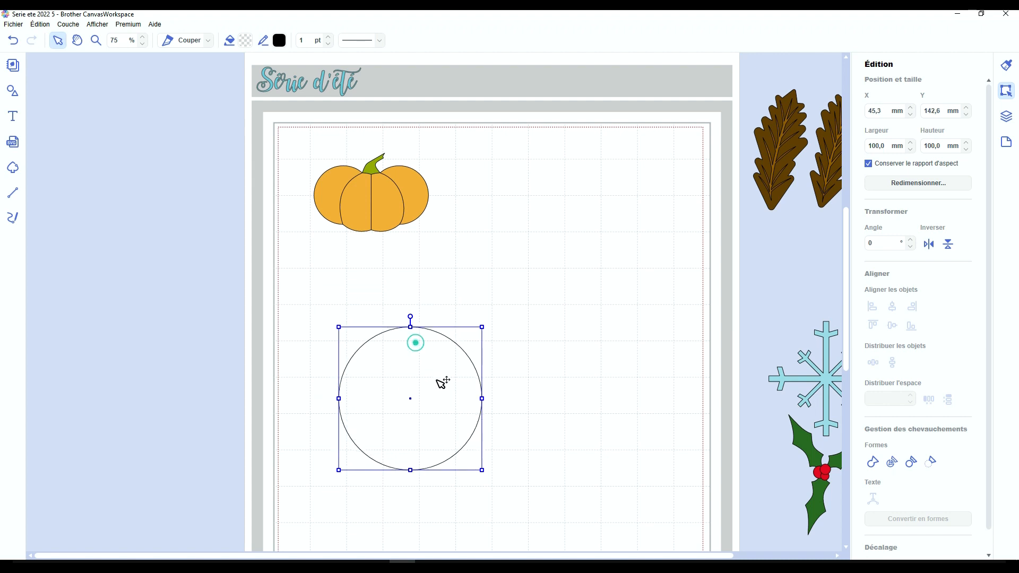
scroll(442, 351, down, 1)
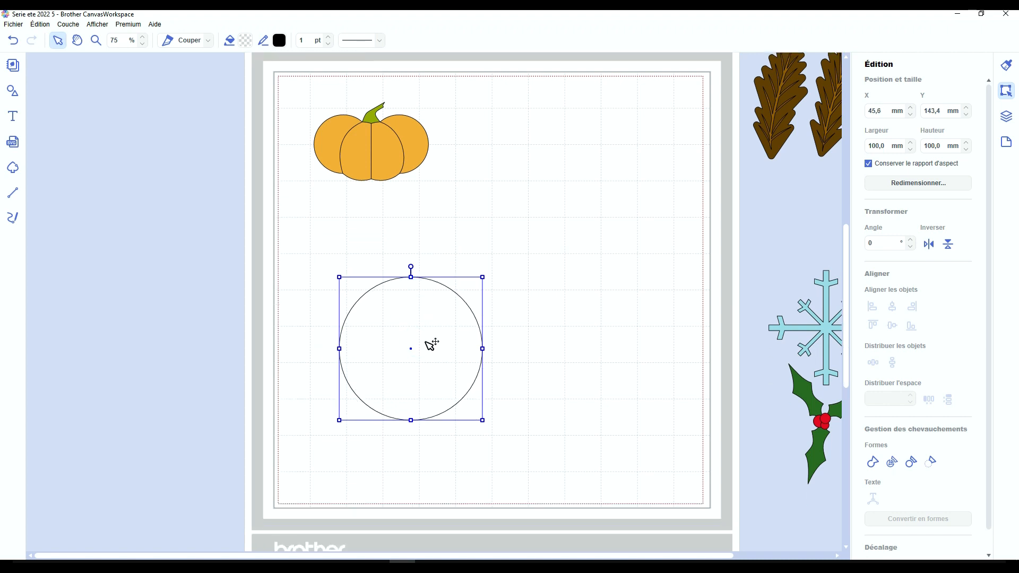
- Duplicate the circle three times and move the copies apart below the original
key(ctrl+d)
key(ctrl+d)
key(ctrl+d)
drag(452, 379, 527, 558)
drag(584, 374, 471, 397)
drag(458, 398, 470, 439)
- Arrange the four circles in an overlapping row, with the outer two higher and the inner two lower
drag(374, 320, 360, 295)
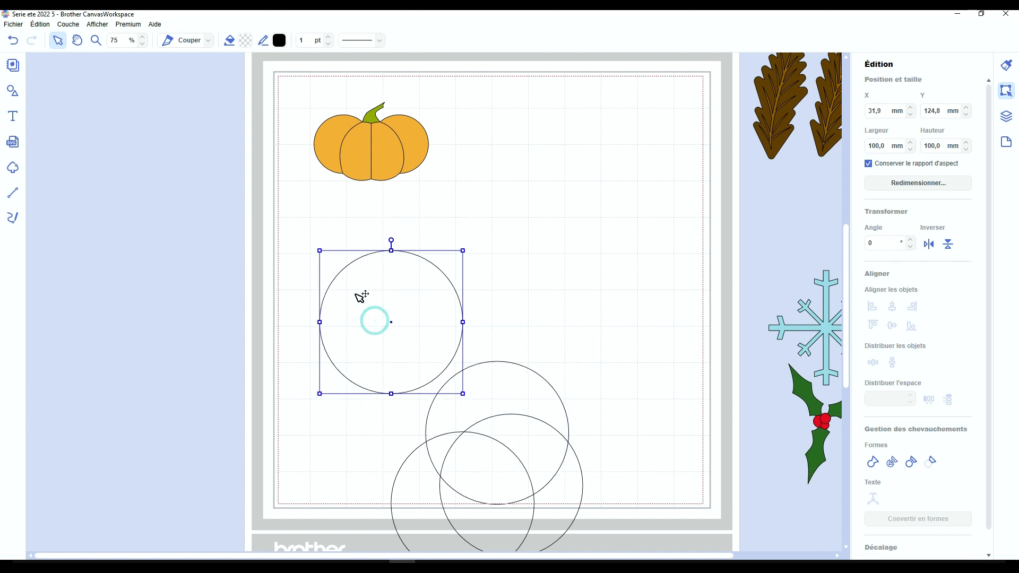
drag(519, 387, 435, 292)
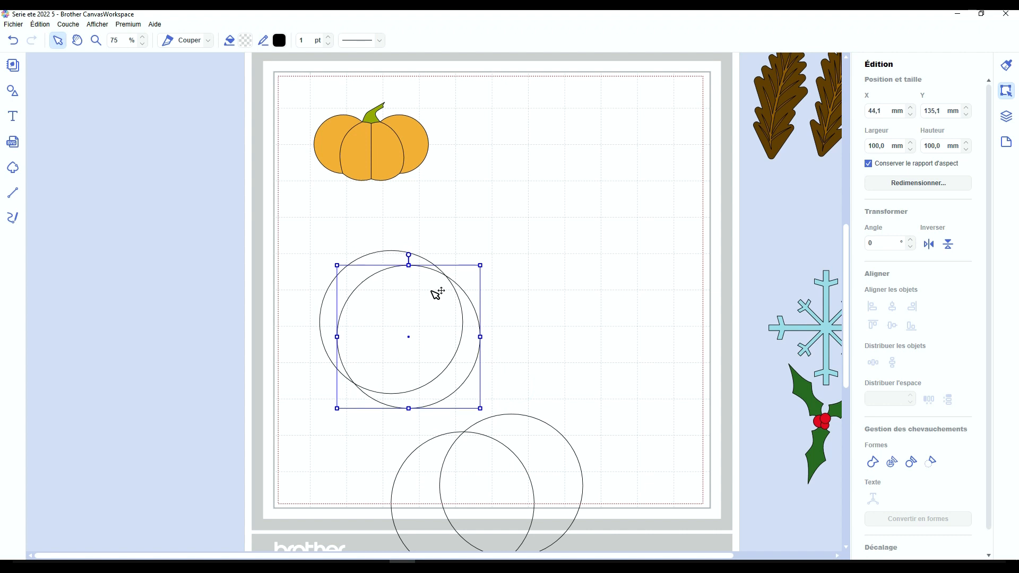
drag(537, 447, 492, 302)
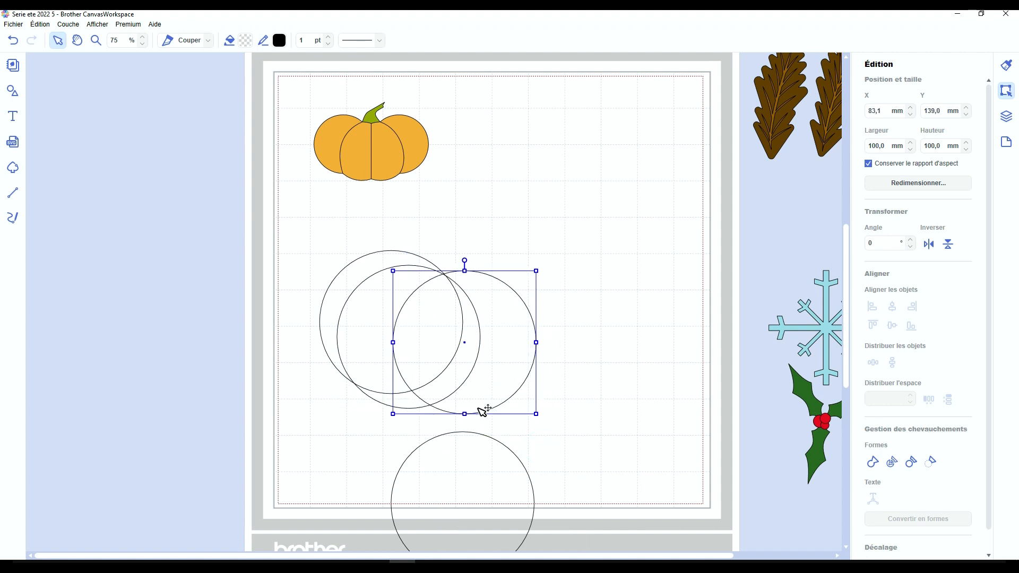
drag(480, 394, 496, 394)
drag(396, 398, 404, 402)
drag(467, 479, 523, 302)
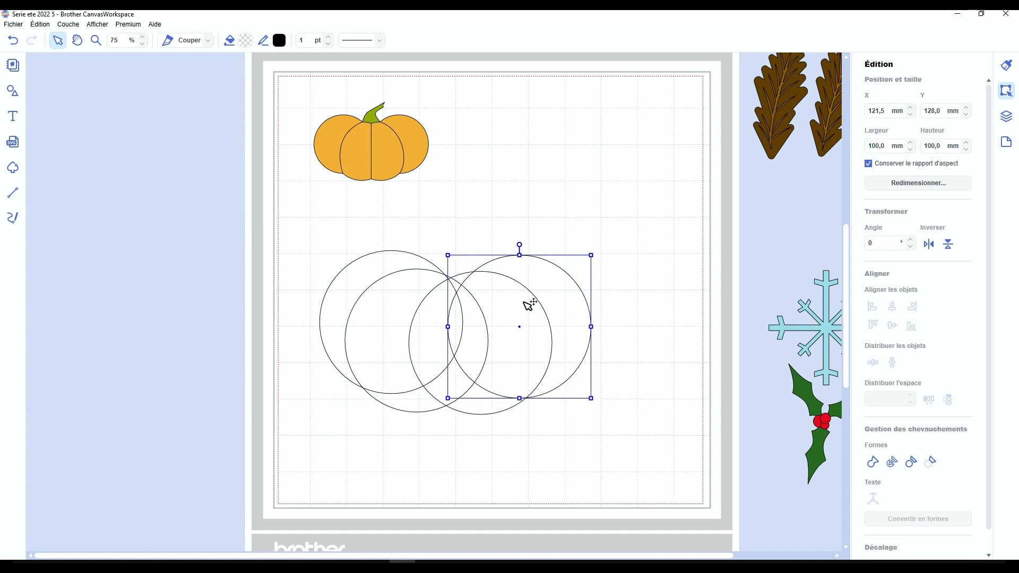
- Align the two outer circles on their vertical middle and group them, and do the same with the two inner circles
shift+click(371, 272)
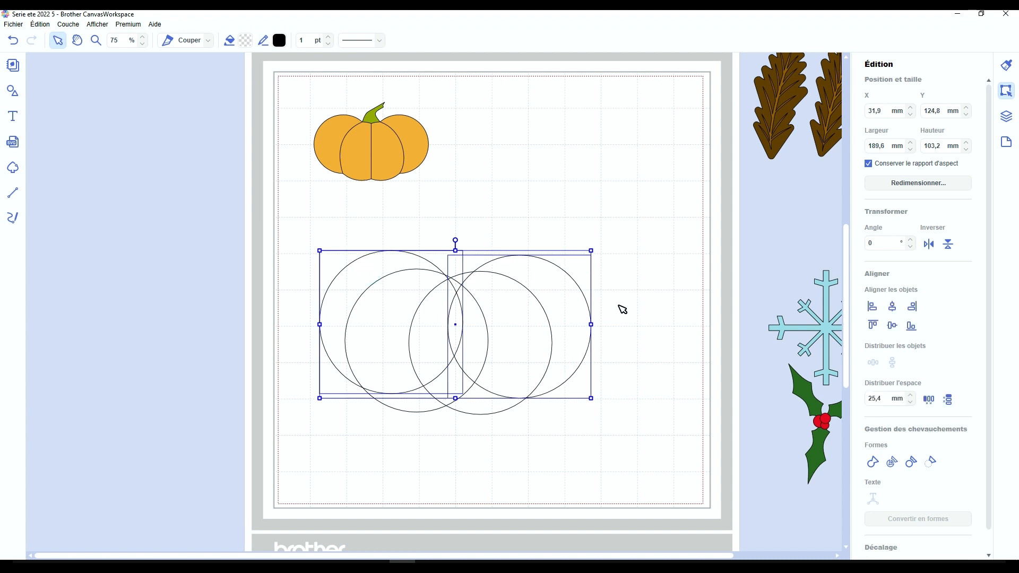
click(891, 326)
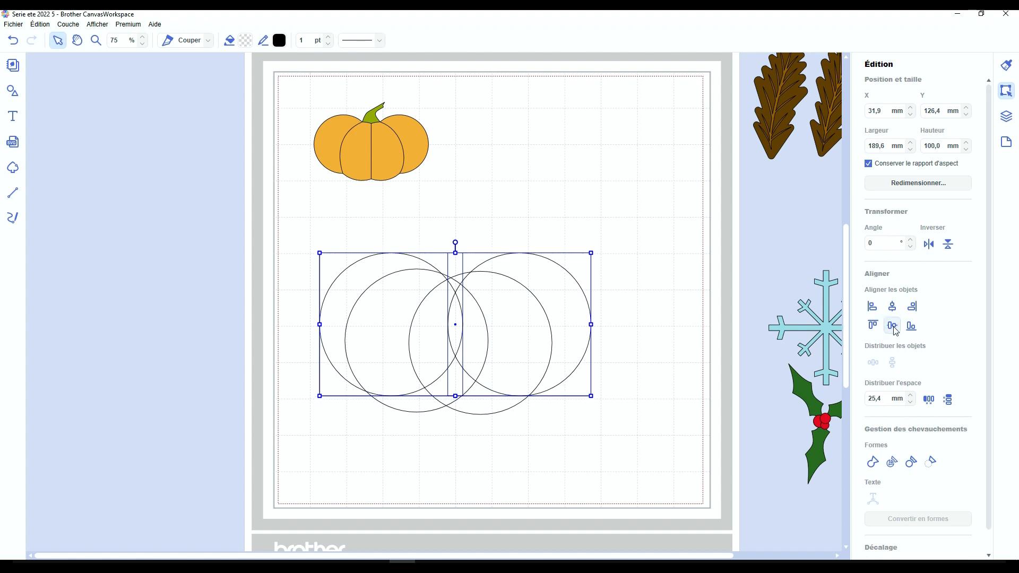
key(ctrl+g)
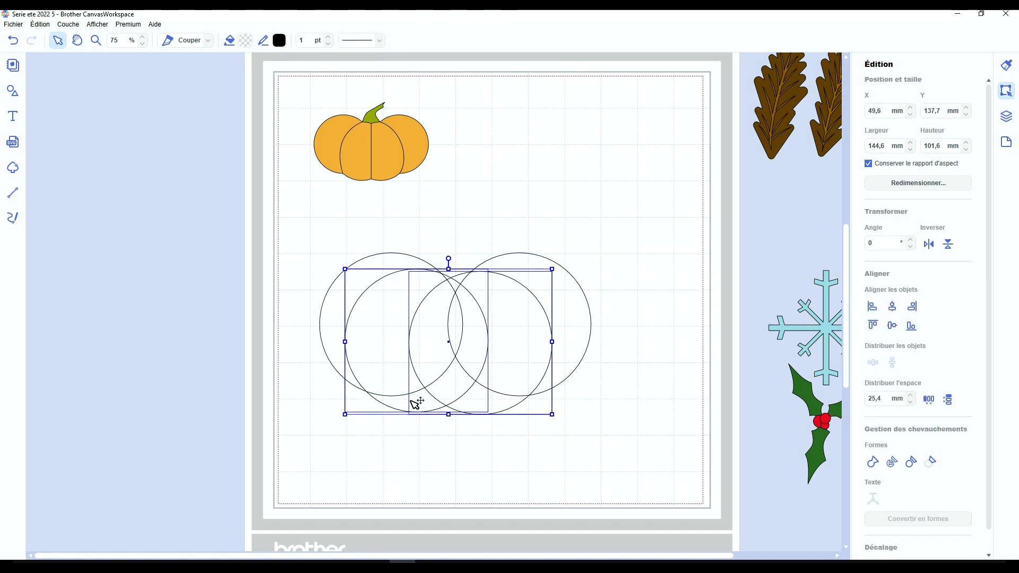
click(892, 326)
key(ctrl+g)
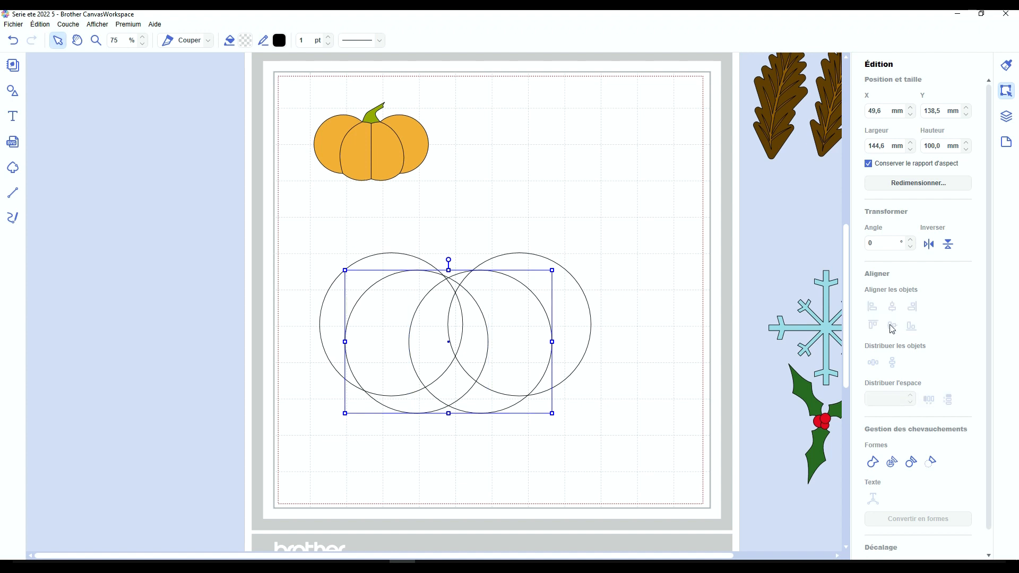
- Centre the inner and outer circle groups horizontally on each other and merge them into one pumpkin outline
drag(634, 425, 304, 286)
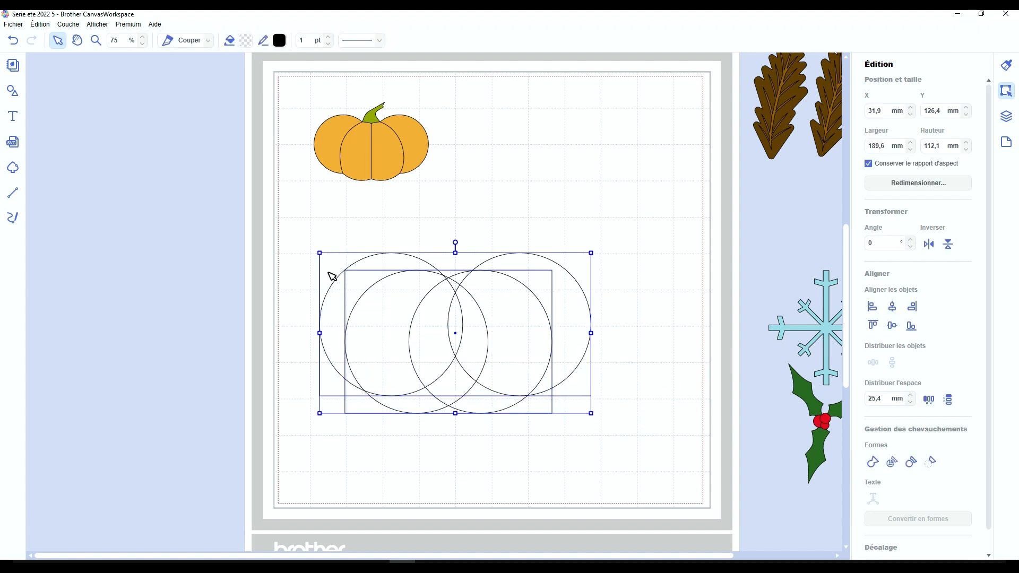
click(892, 307)
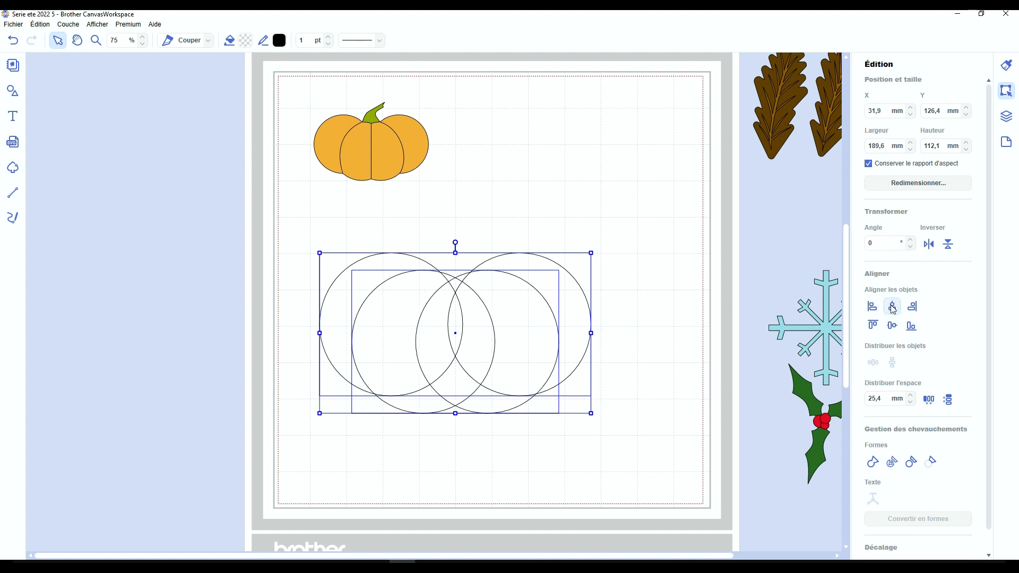
click(871, 464)
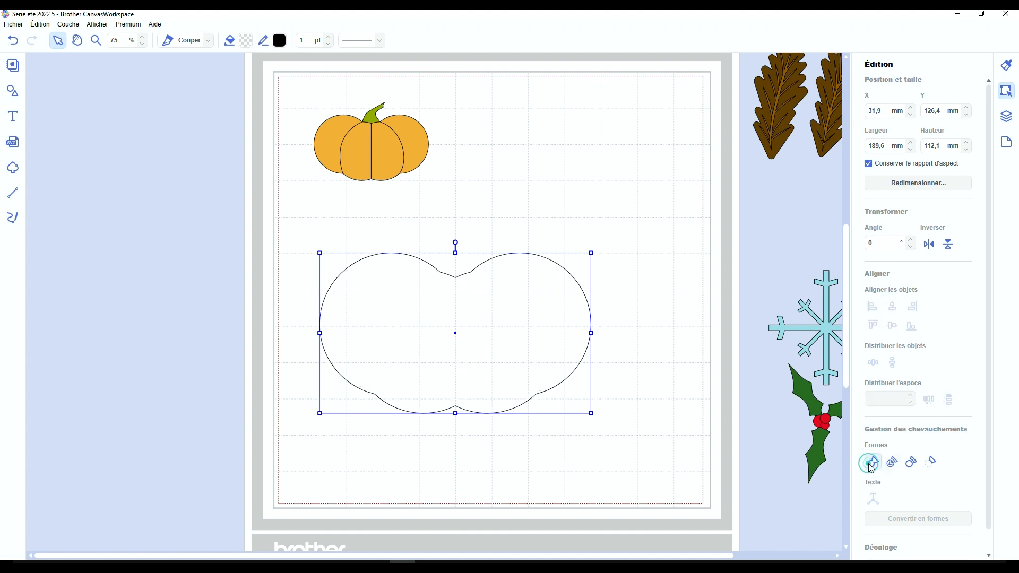
click(659, 380)
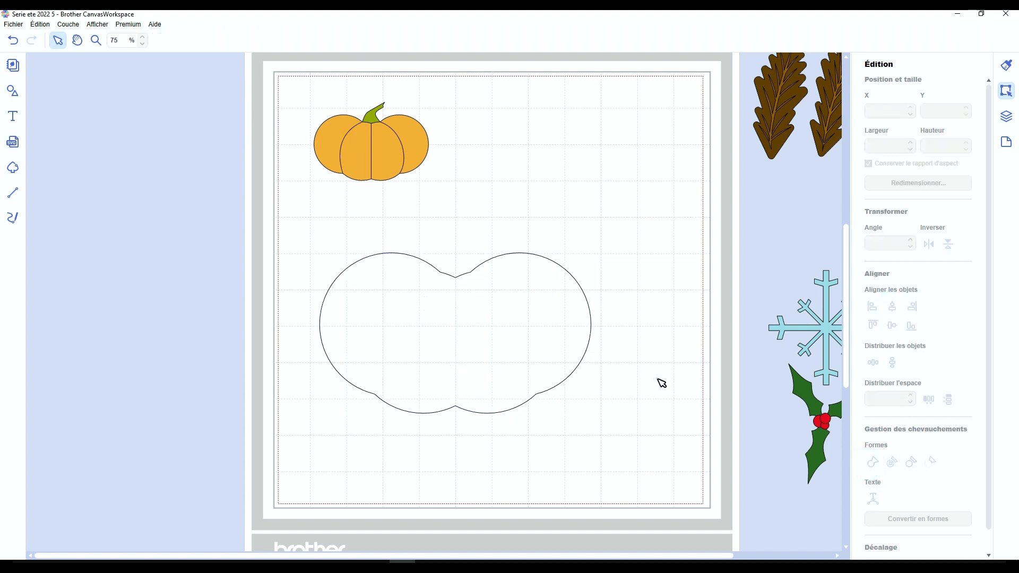
- Fill the merged pumpkin outline with orange #F39800 and move it slightly up and to the right on the mat
click(574, 326)
click(243, 41)
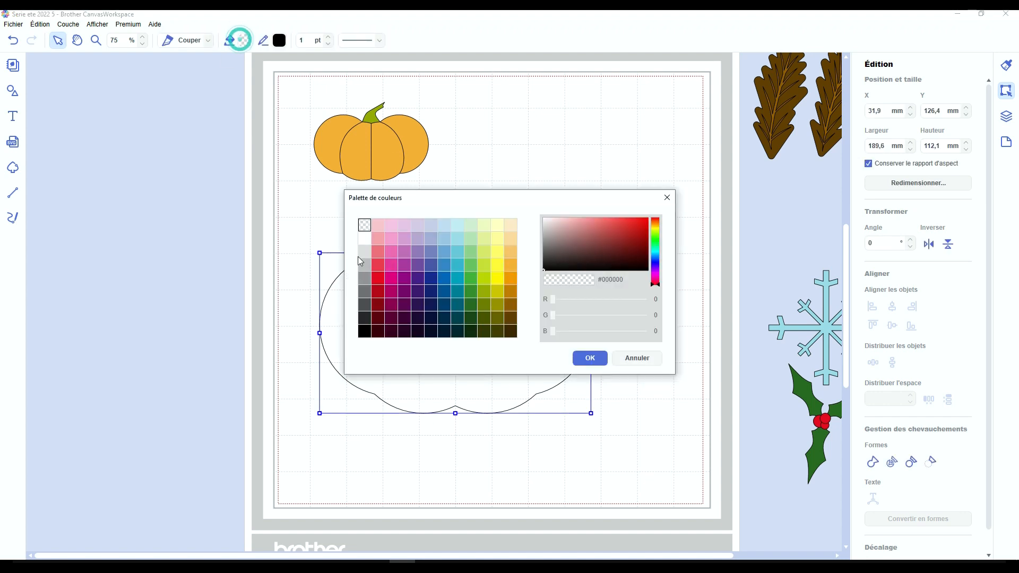
click(512, 265)
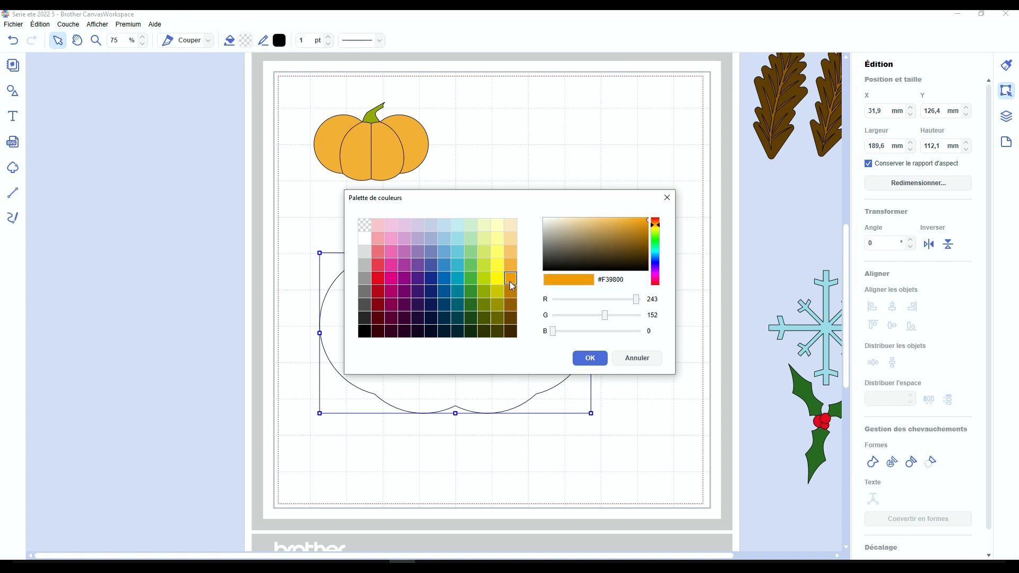
click(589, 358)
click(642, 326)
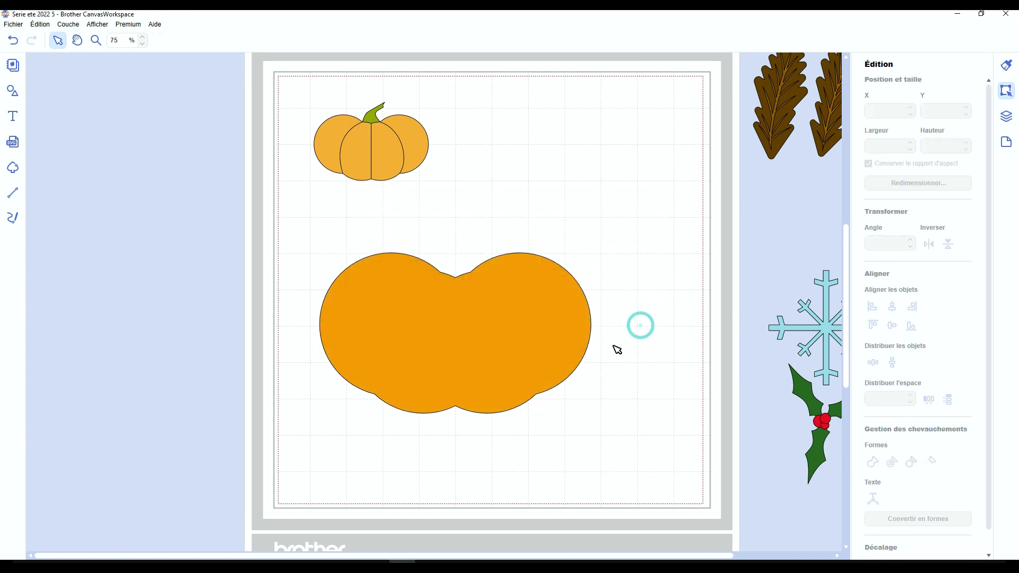
drag(528, 318, 541, 300)
- Draw three straight lines across the pumpkin, each joining one of the upper notches to its matching lower notch
scroll(591, 345, up, 5)
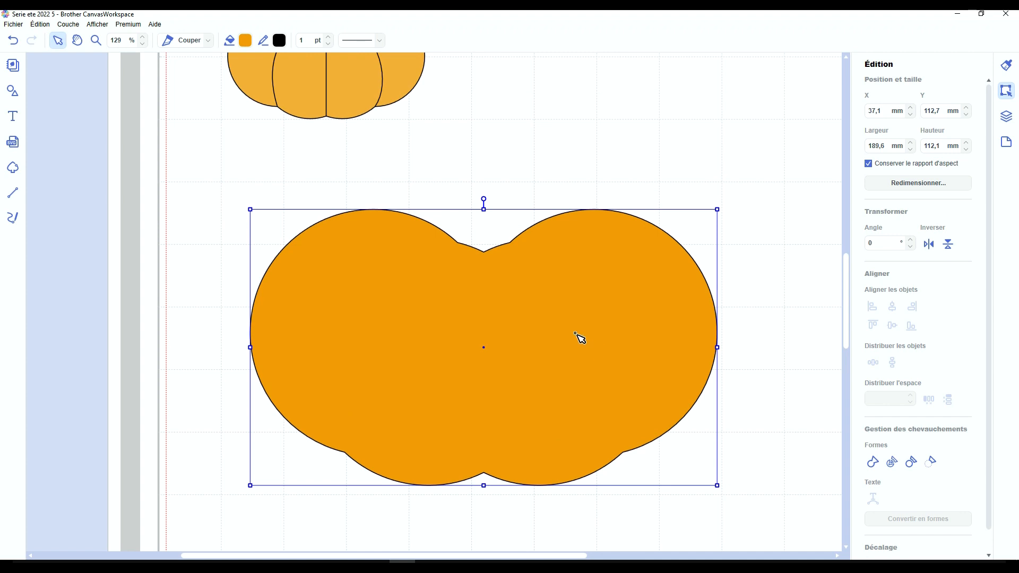
key(l)
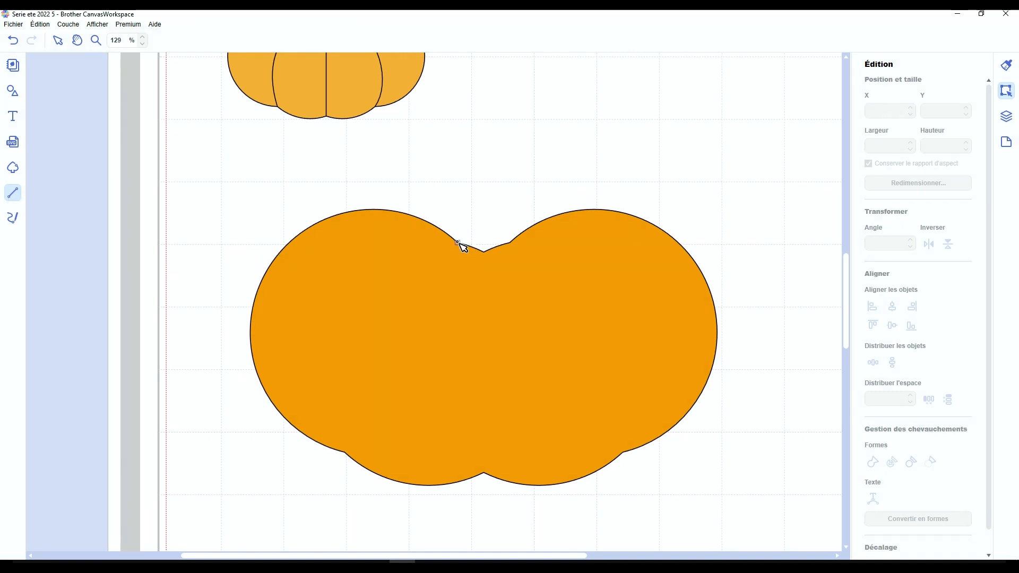
mouse_move(457, 243)
mouse_down()
mouse_move(373, 366)
mouse_move(345, 452)
mouse_up()
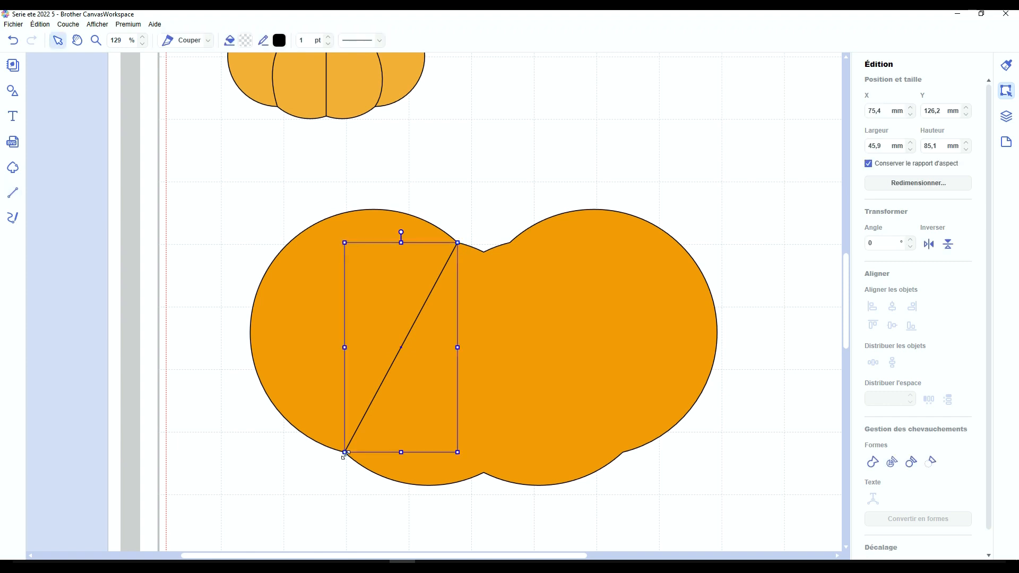
key(l)
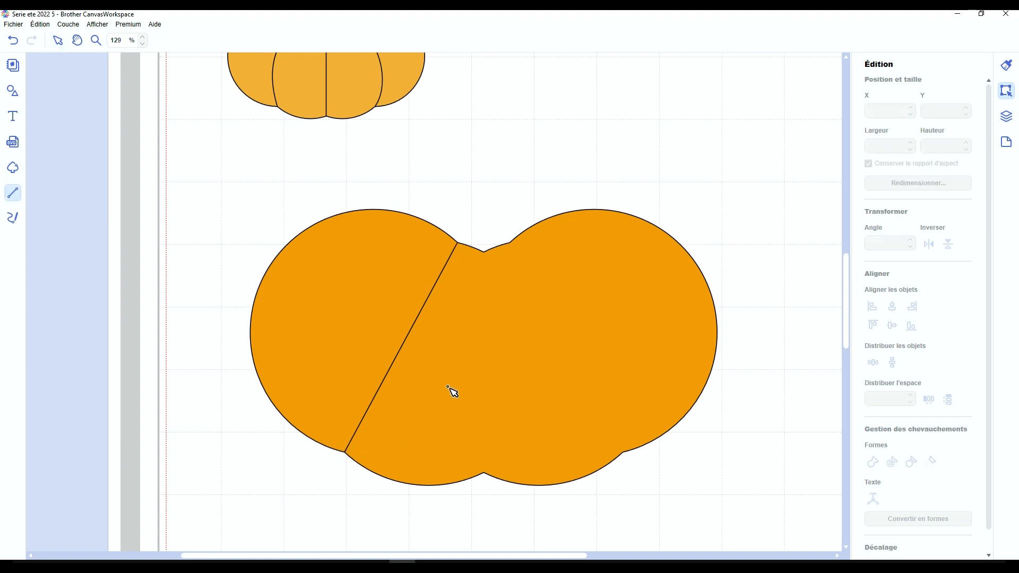
click(483, 252)
drag(483, 267, 483, 472)
double_click(483, 472)
key(l)
click(510, 243)
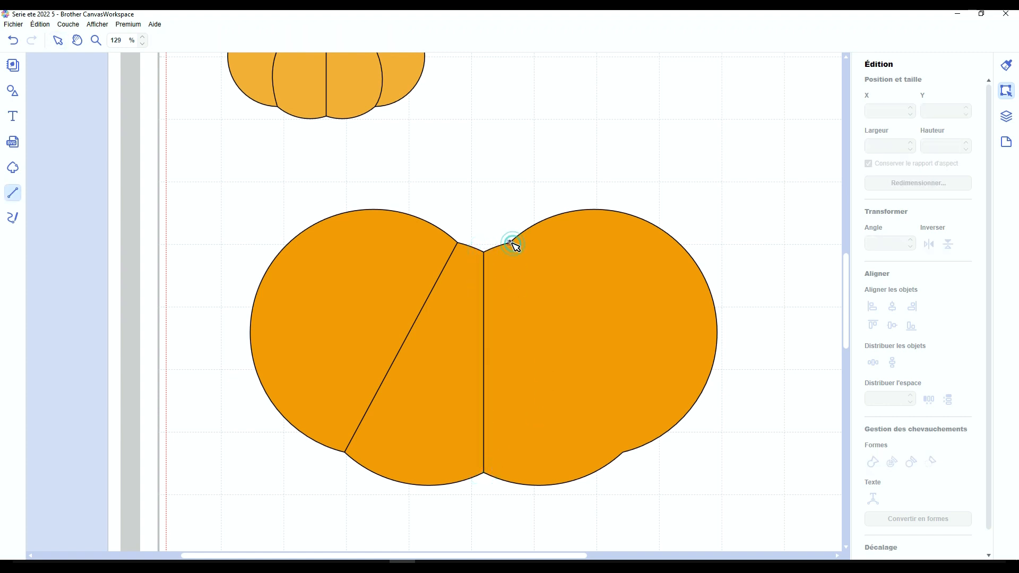
double_click(622, 452)
- Convert the two slanted outer lines on the pumpkin into curve segments
scroll(412, 369, up, 3)
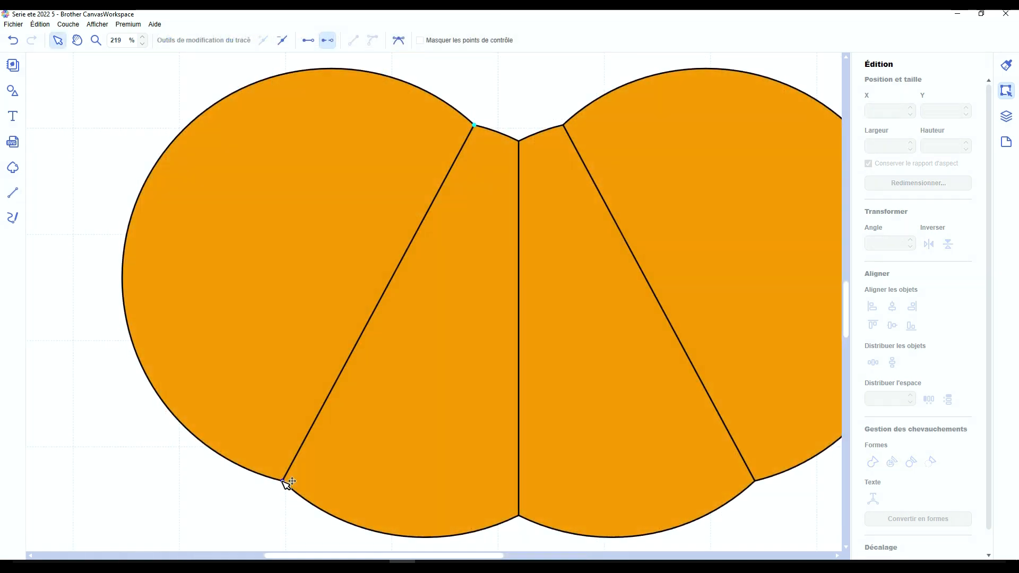
click(283, 480)
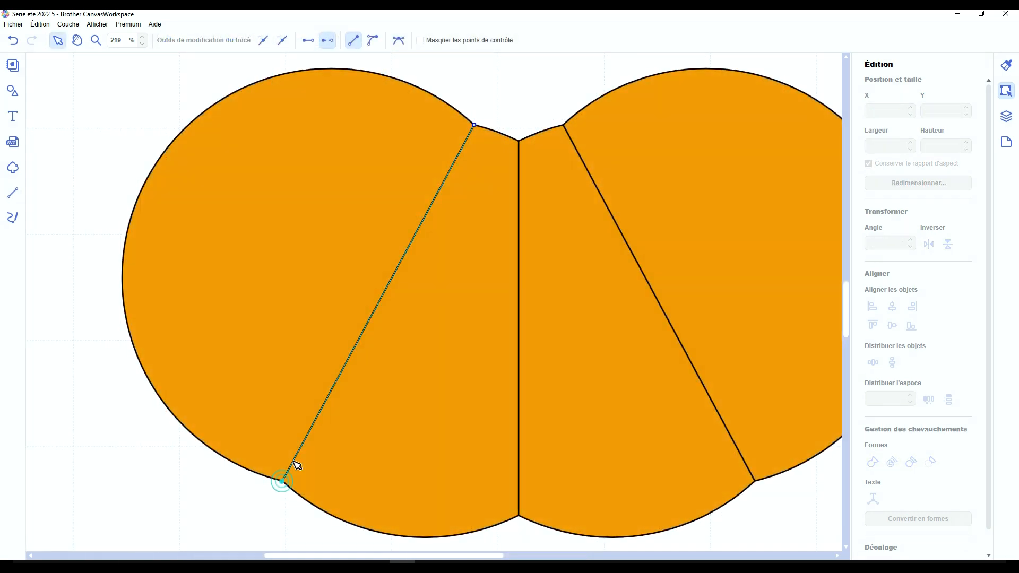
click(372, 42)
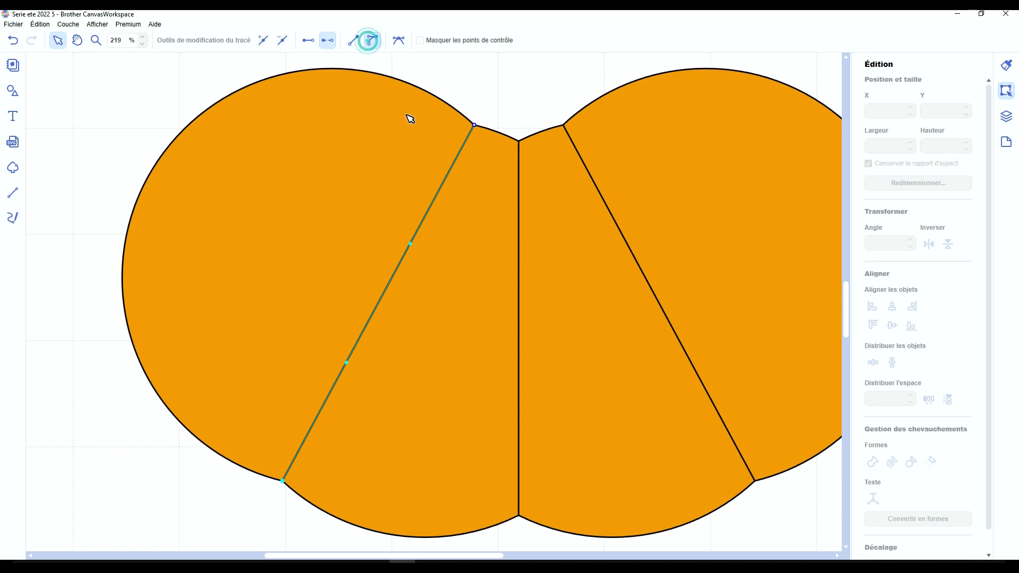
click(751, 471)
click(749, 460)
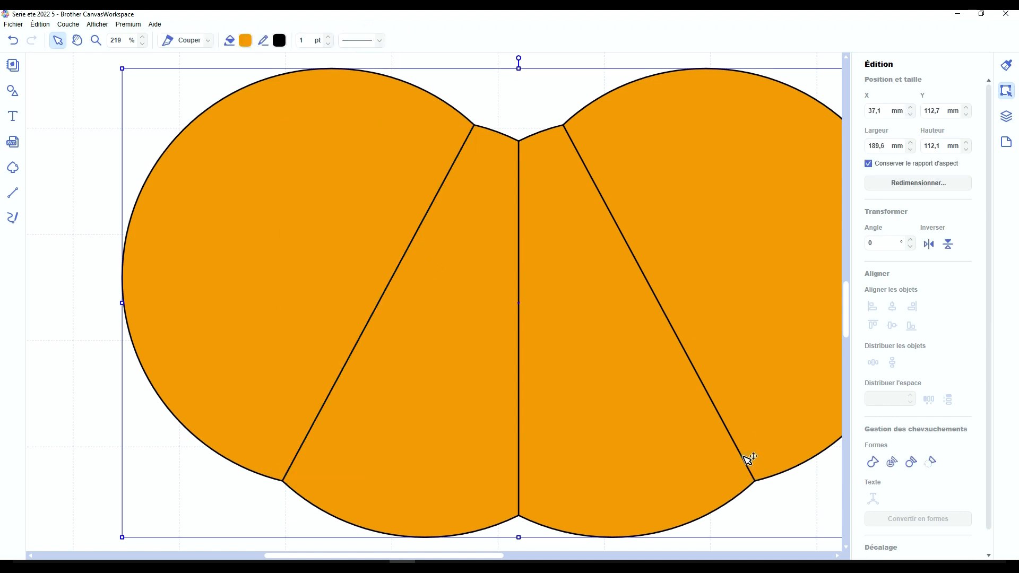
click(745, 452)
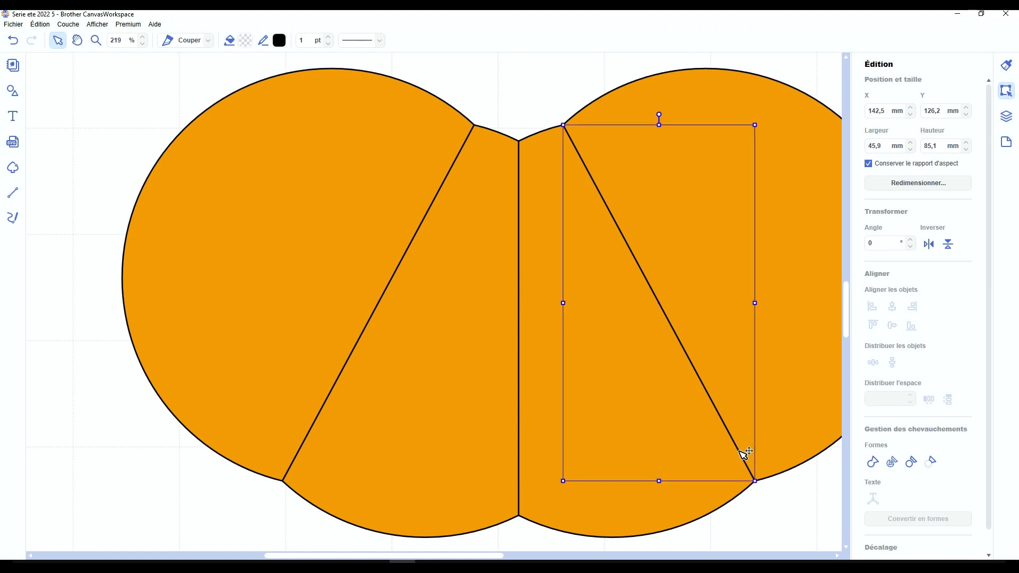
double_click(744, 452)
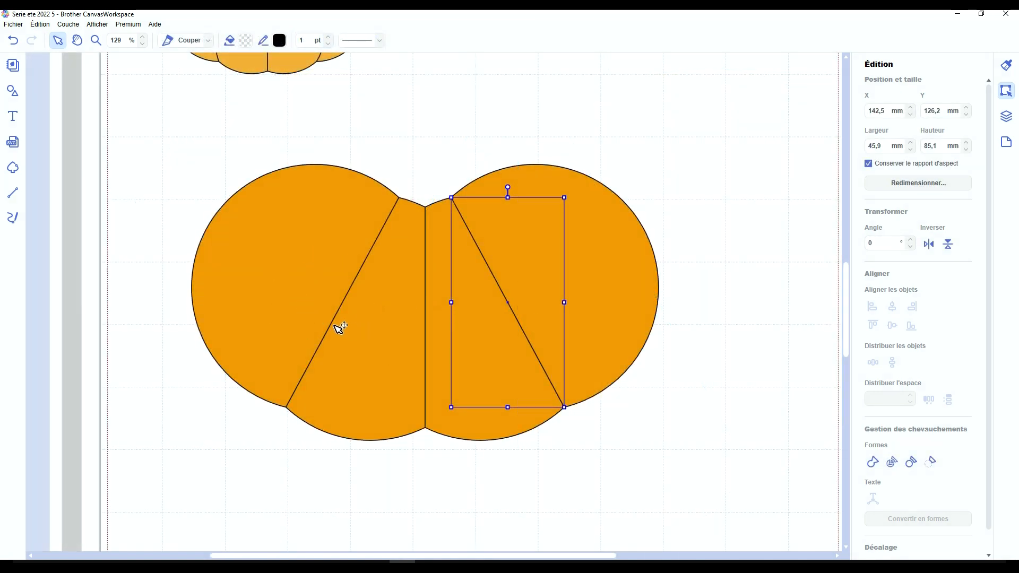
- Bend the left slanted line outward into a rounded rib by moving both of its control points
click(334, 322)
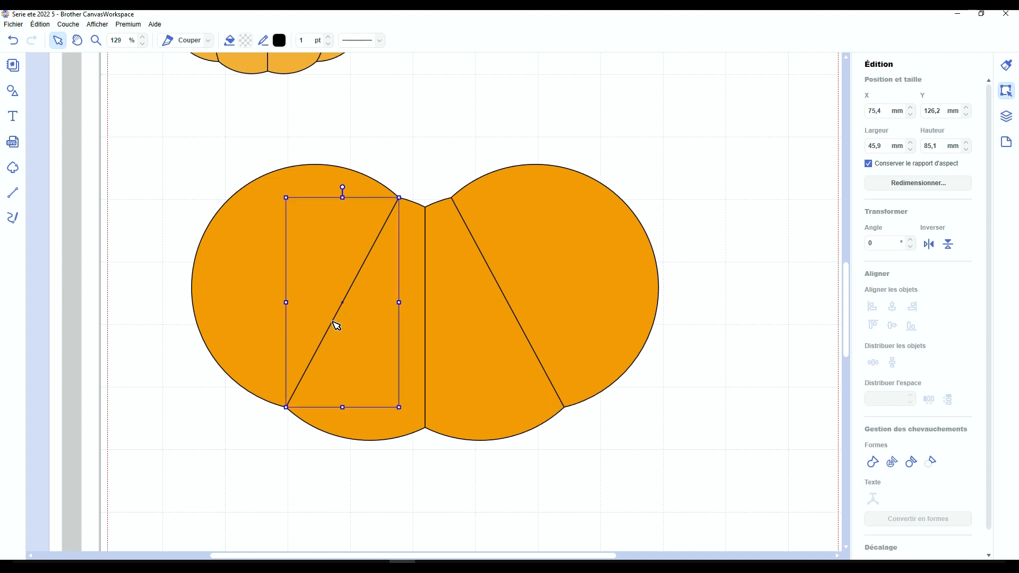
double_click(332, 322)
drag(330, 339, 273, 323)
drag(362, 266, 303, 205)
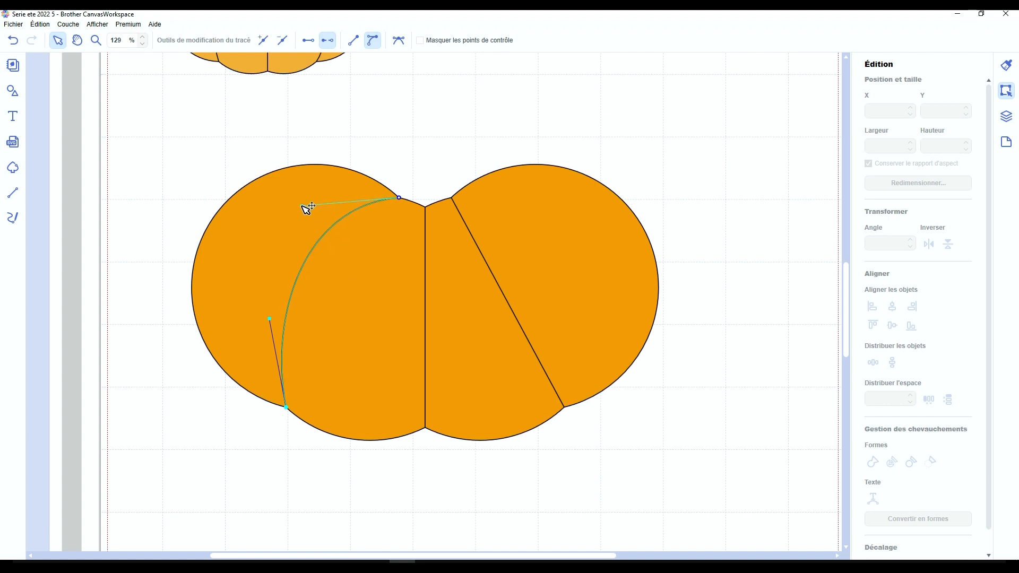
drag(268, 318, 256, 326)
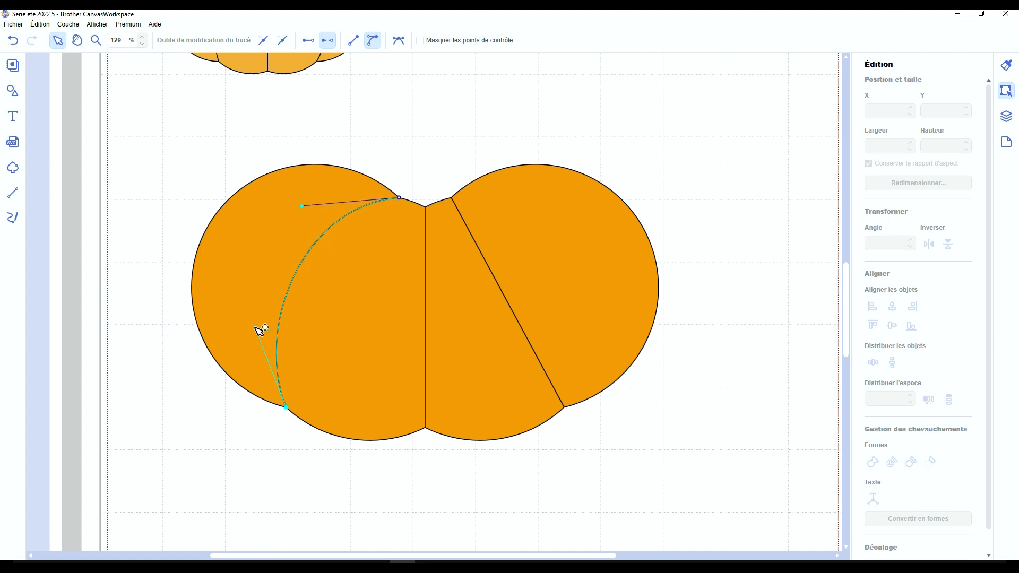
- Bend the right slanted line outward into a rounded rib that mirrors the left one
click(503, 290)
click(506, 289)
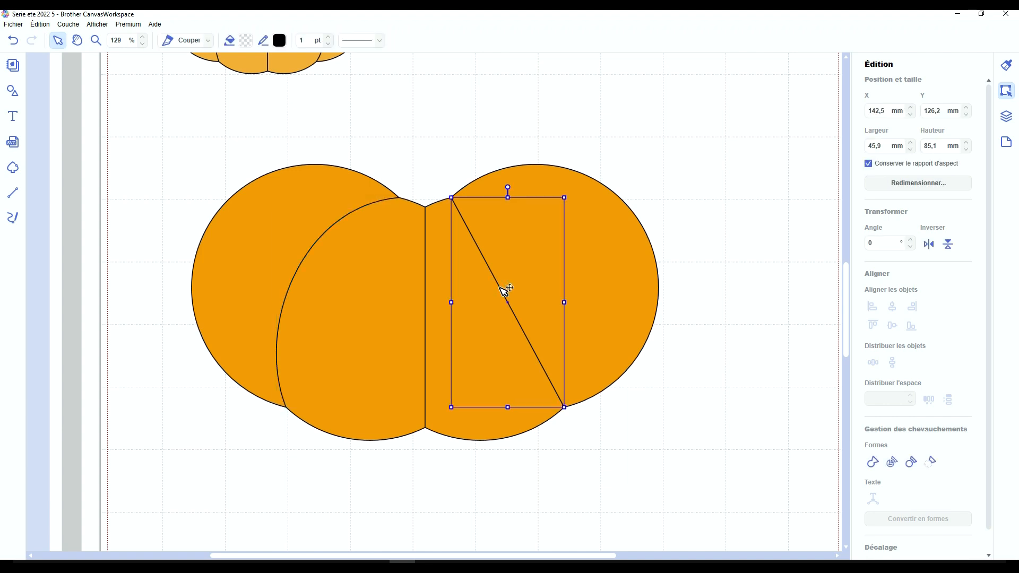
double_click(500, 288)
drag(494, 271, 556, 229)
drag(529, 341, 608, 341)
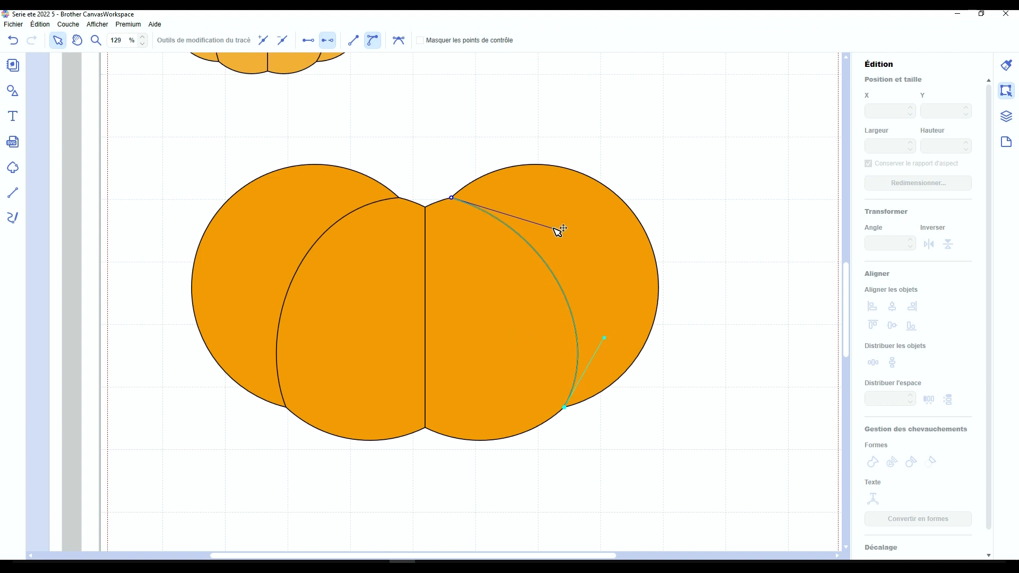
drag(555, 229, 559, 208)
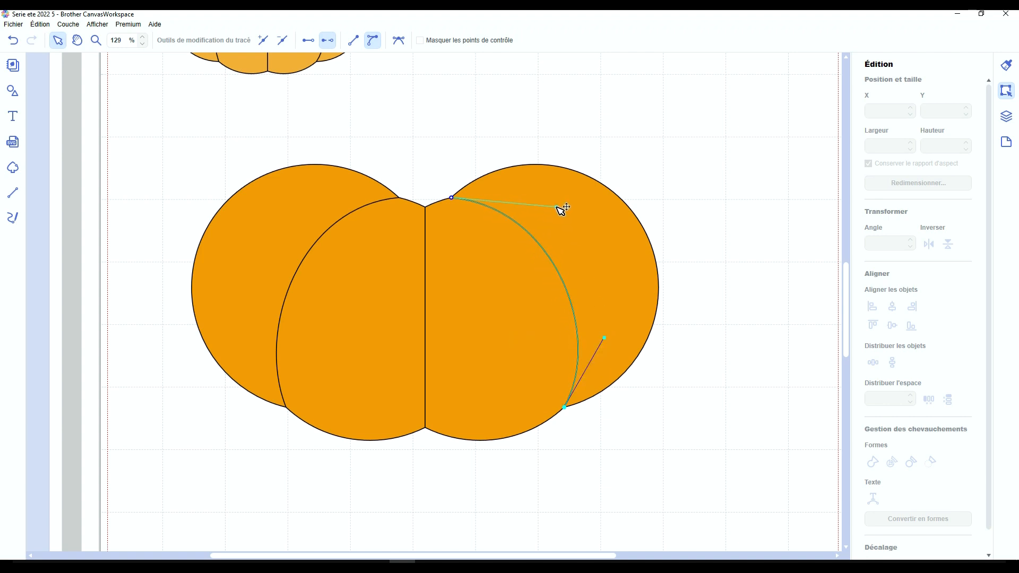
click(735, 221)
scroll(608, 370, down, 2)
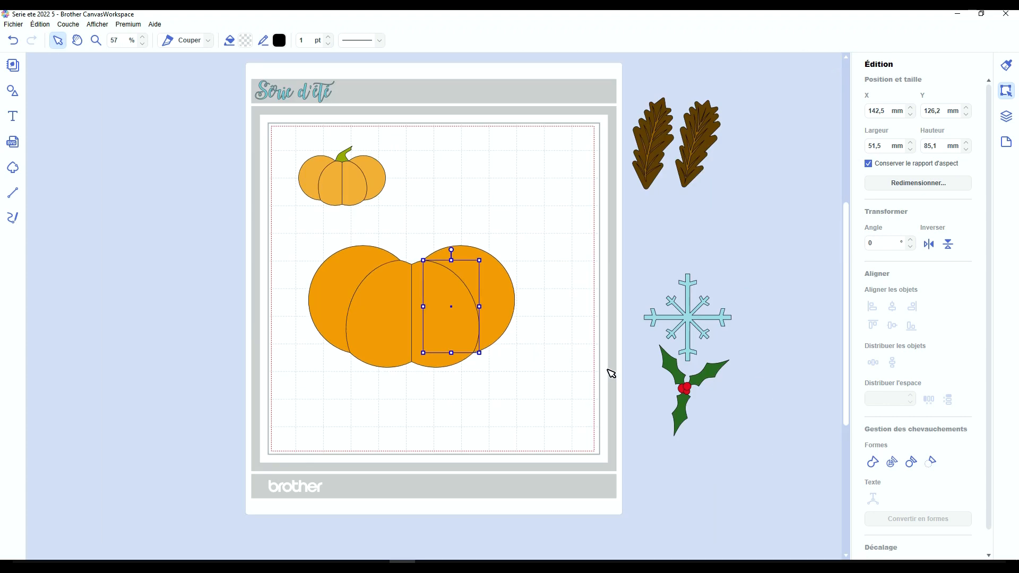
- Group the pumpkin body with its three inner lines and move the group slightly down and to the right
click(494, 402)
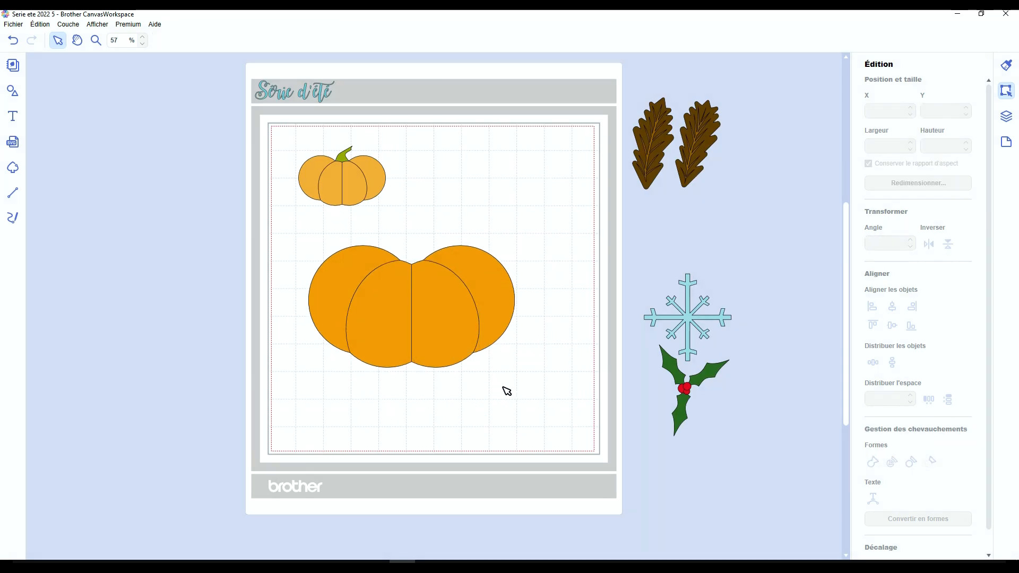
drag(507, 391, 287, 288)
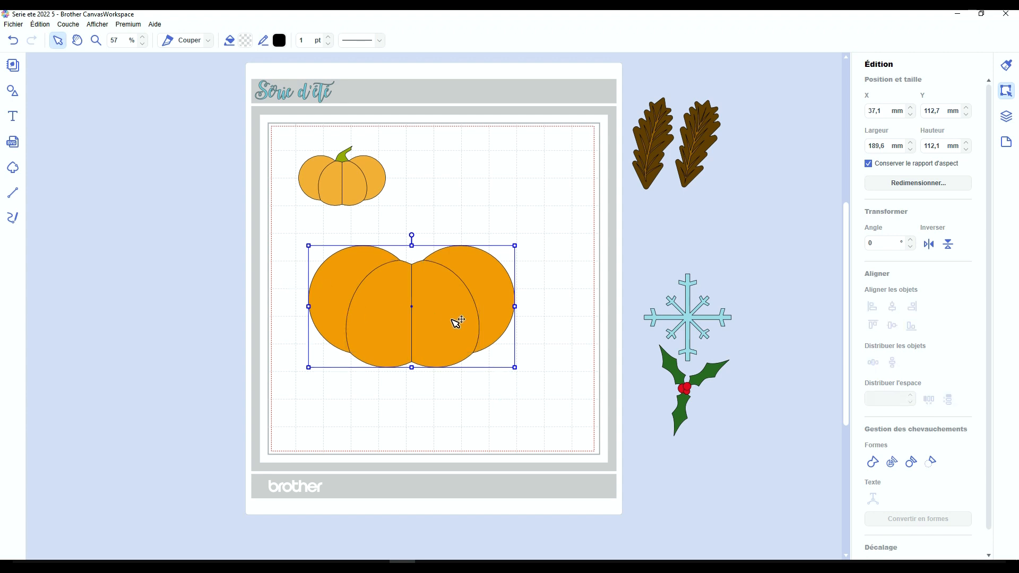
drag(457, 322, 479, 347)
key(Escape)
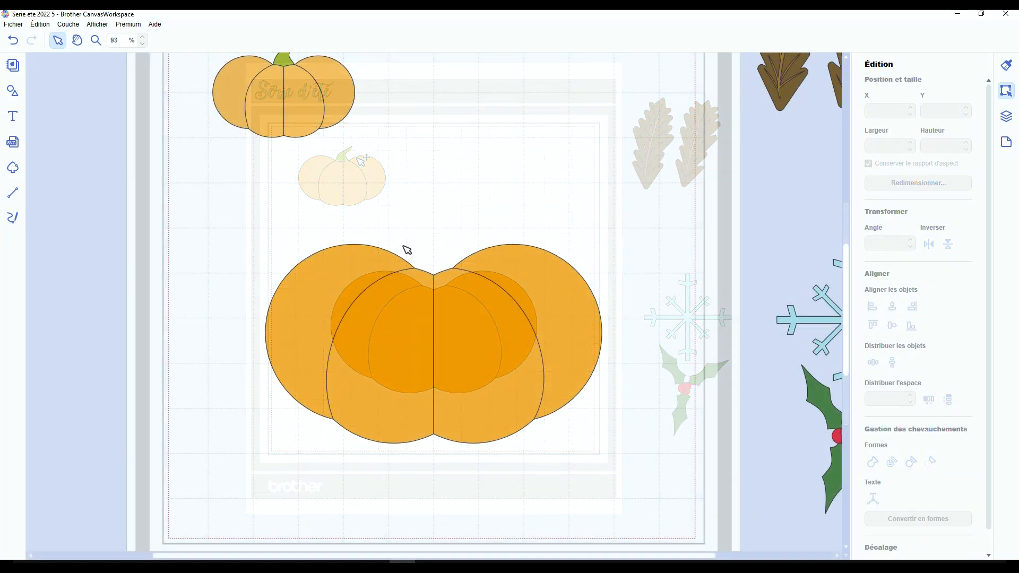
- Bring the green stem of the small example pumpkin in front of its body group in the layer order
scroll(407, 250, down, 1)
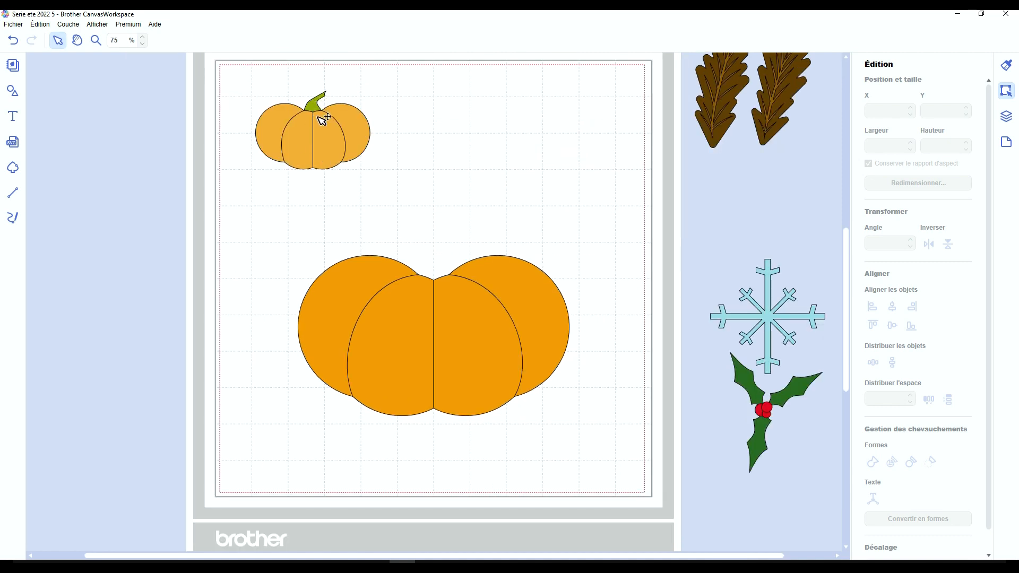
click(1006, 116)
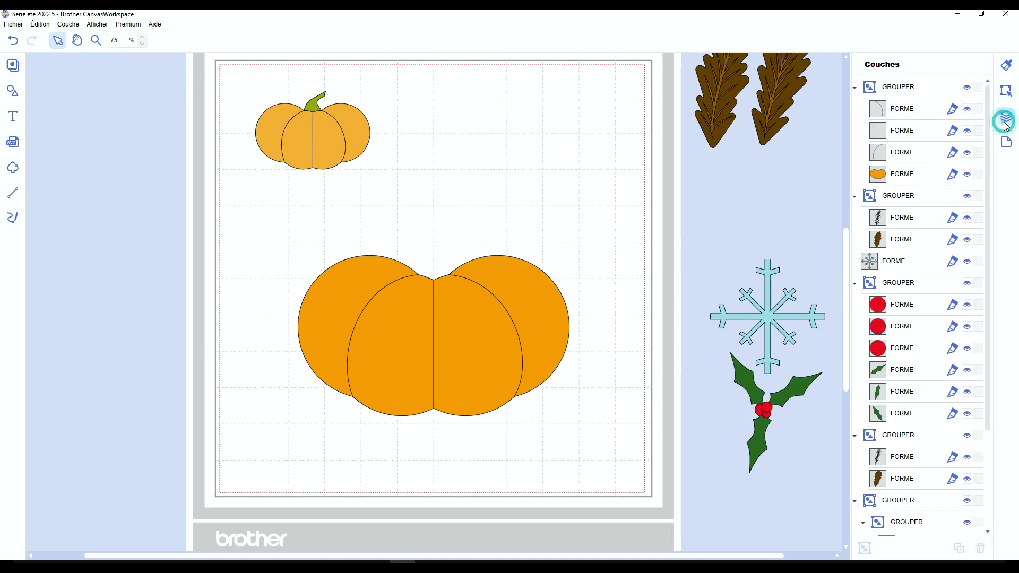
click(855, 87)
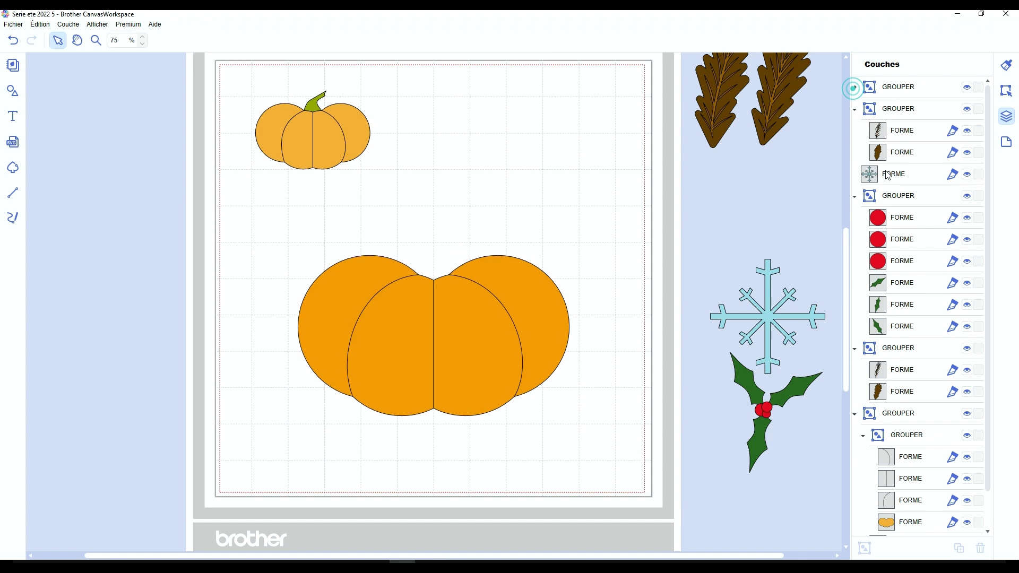
click(855, 195)
click(902, 305)
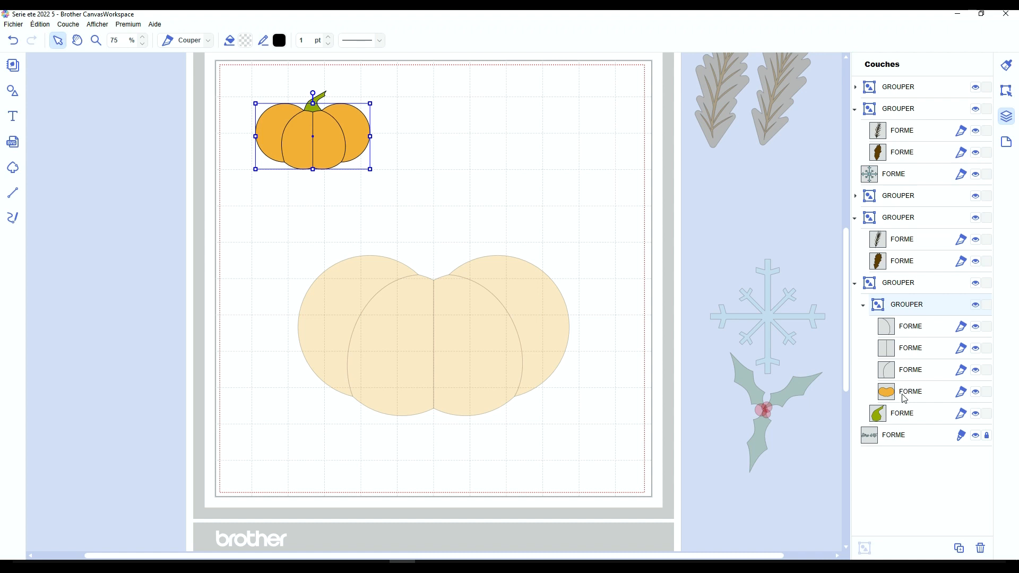
click(900, 417)
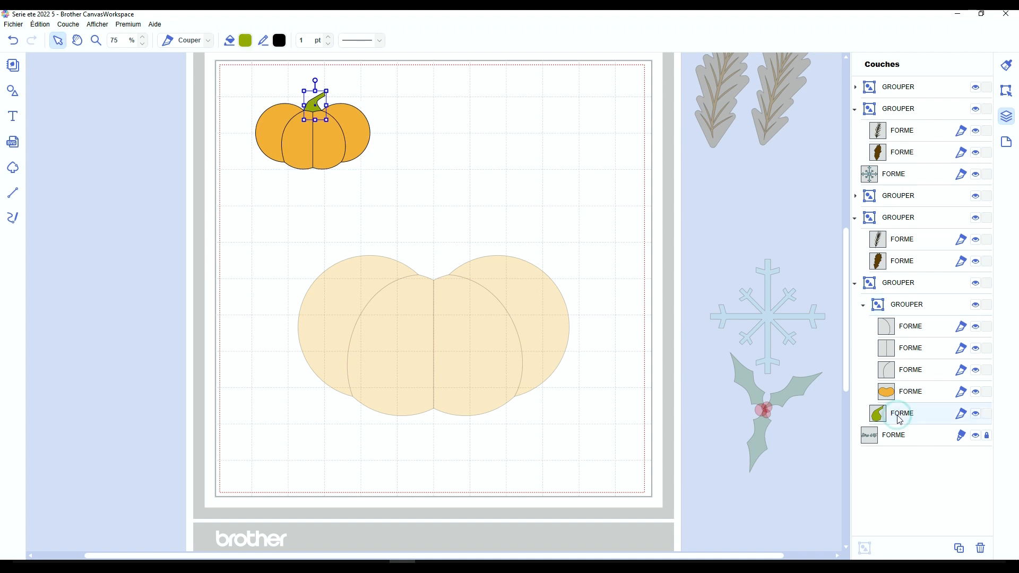
drag(899, 419, 911, 304)
click(412, 214)
scroll(364, 229, up, 2)
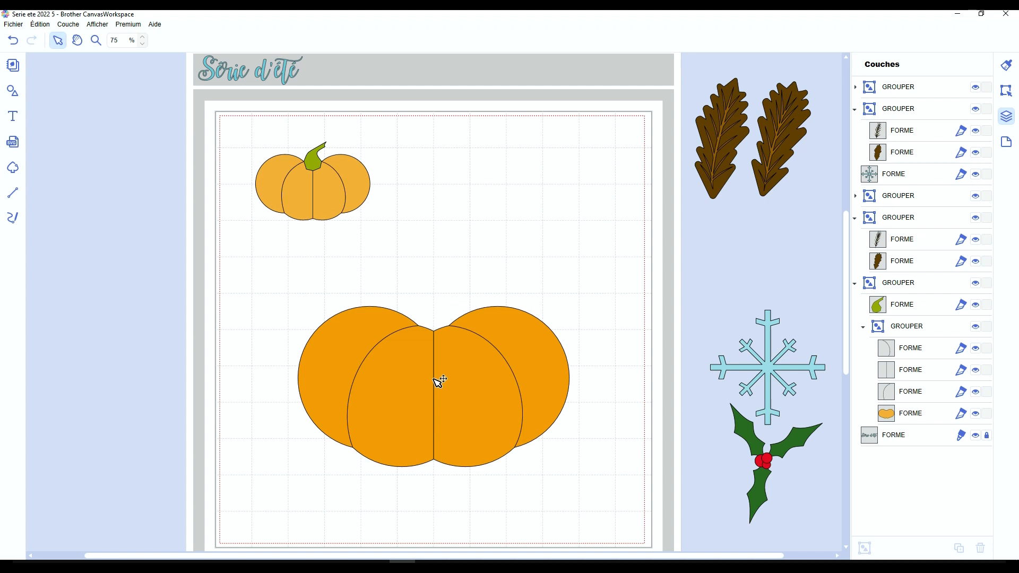
- Set the three inner lines of the small example pumpkin to drawing instead of cutting
click(963, 348)
click(941, 366)
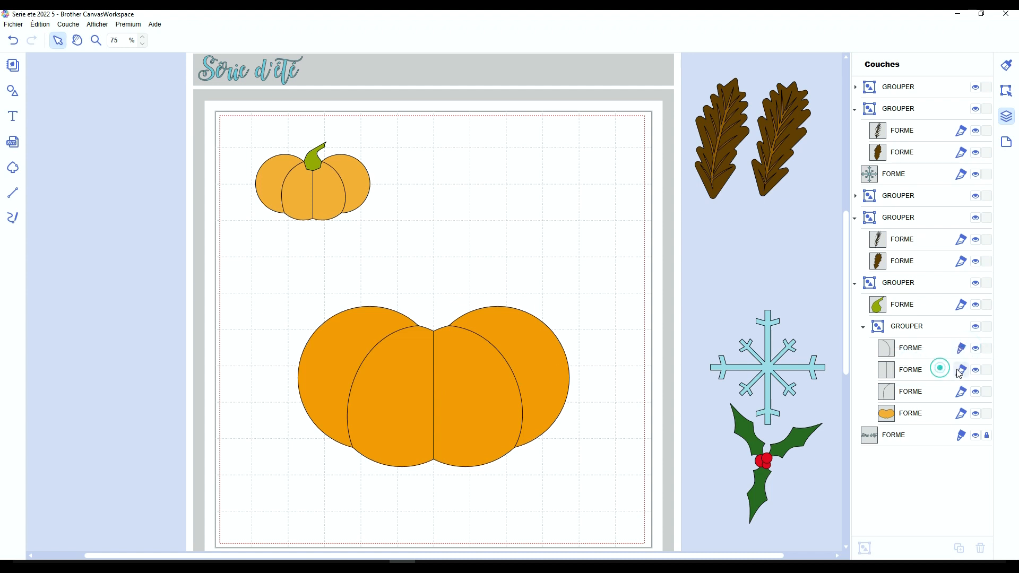
click(960, 370)
click(913, 388)
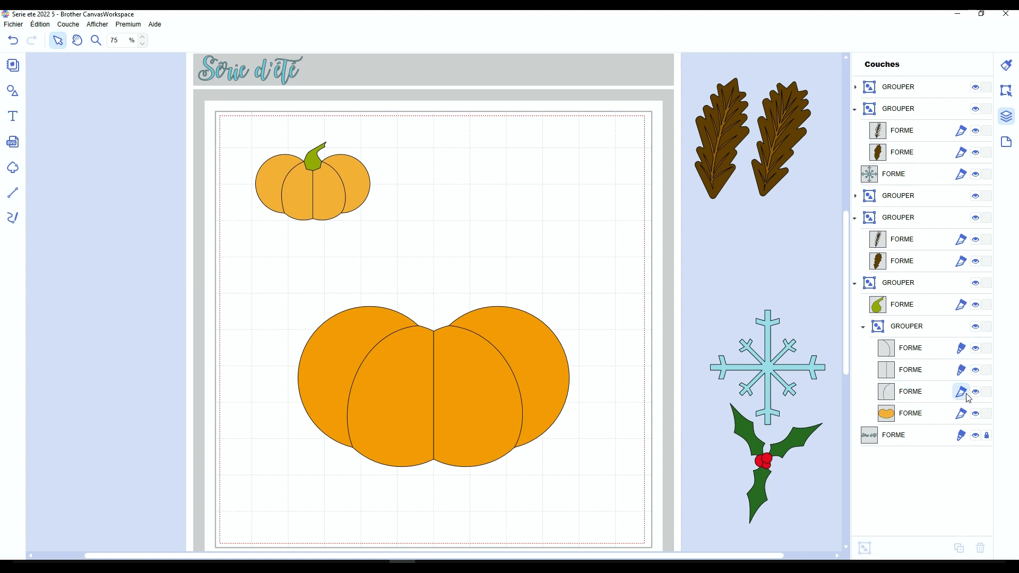
click(961, 391)
- Send the example pumpkin's stem back behind its body and collapse its group in the layer list
click(925, 411)
click(936, 486)
click(899, 305)
click(467, 234)
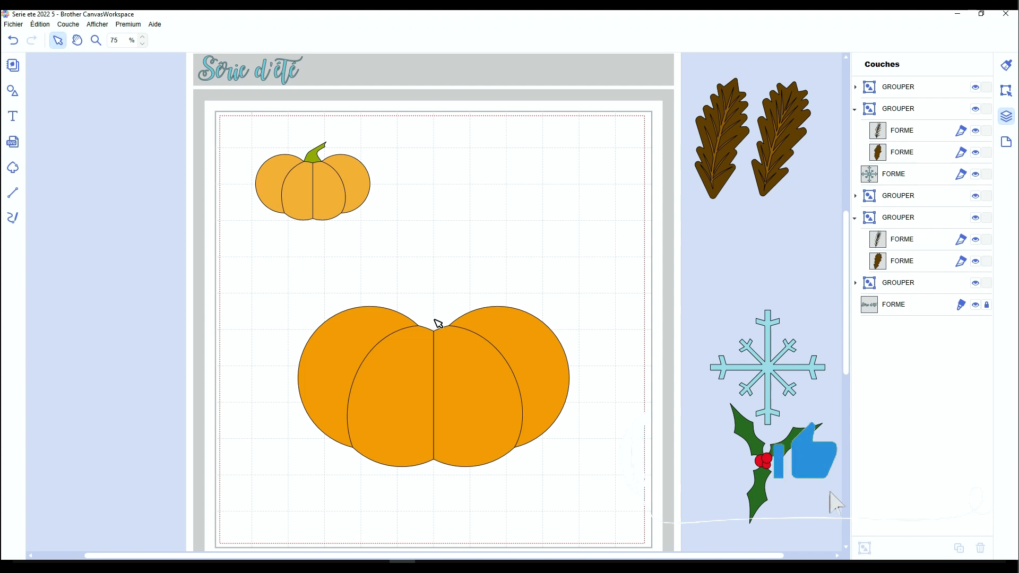
ctrl+scroll(443, 328, up, 5)
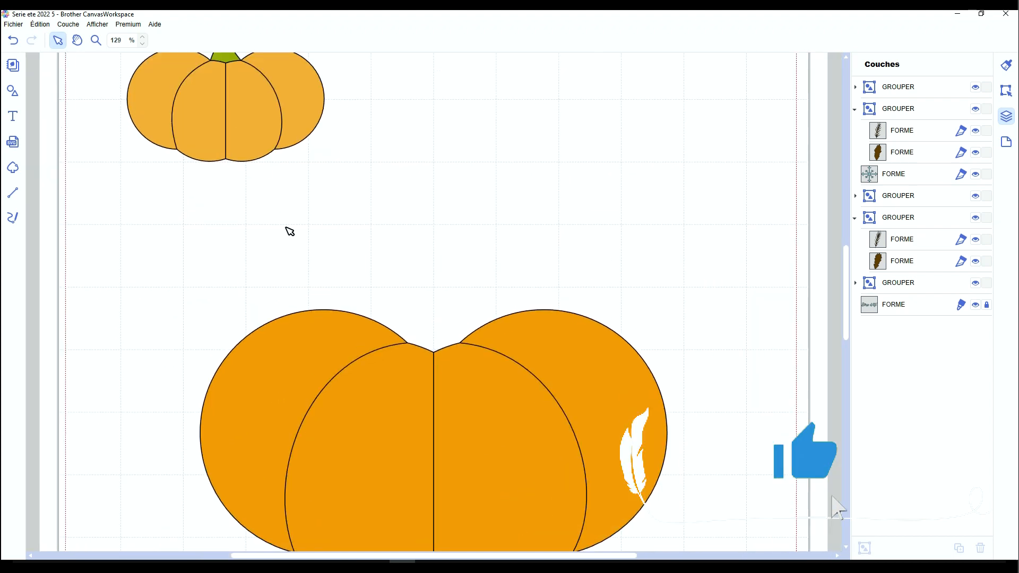
scroll(223, 138, up, 1)
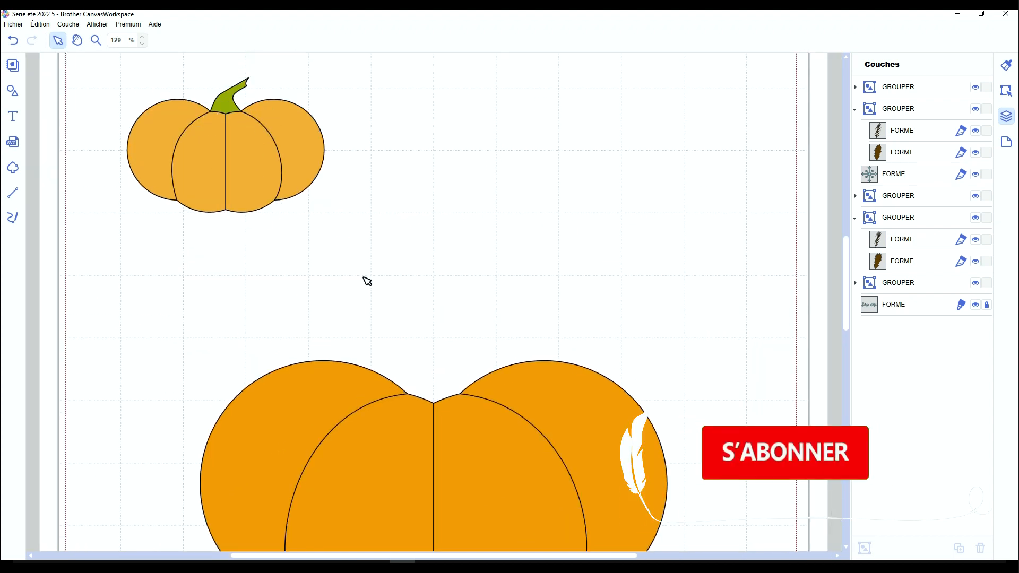
- Draw a closed straight-edged stem outline leaning right from the large pumpkin's top notch, with its base overlapping the body
scroll(365, 280, down, 1)
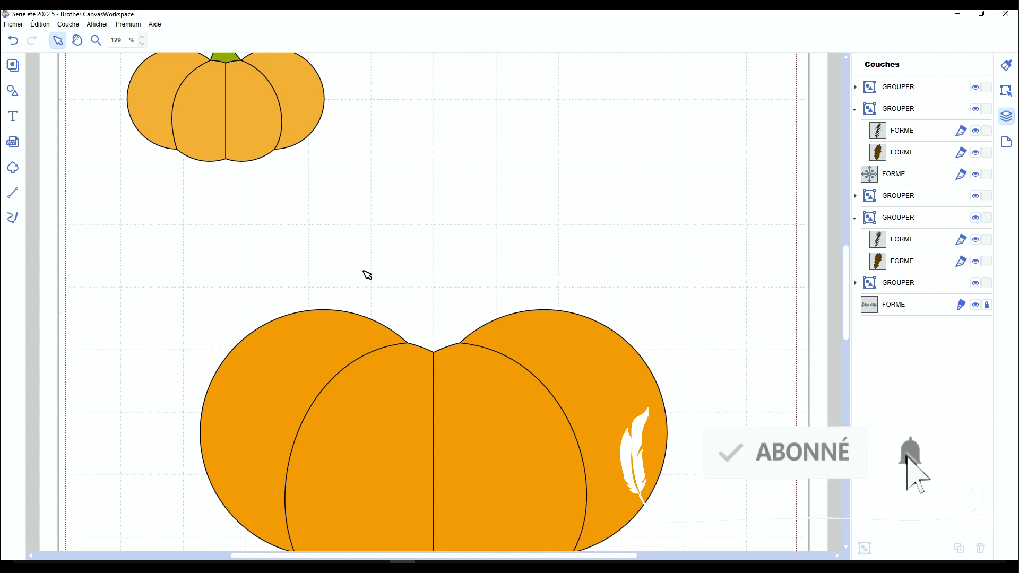
scroll(430, 300, down, 1)
ctrl+scroll(432, 298, down, 3)
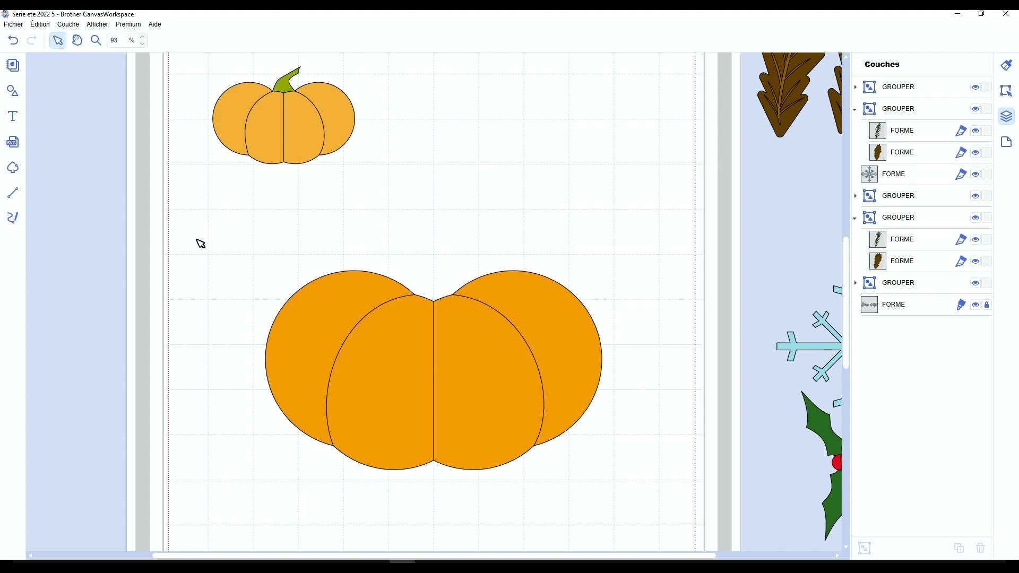
click(14, 195)
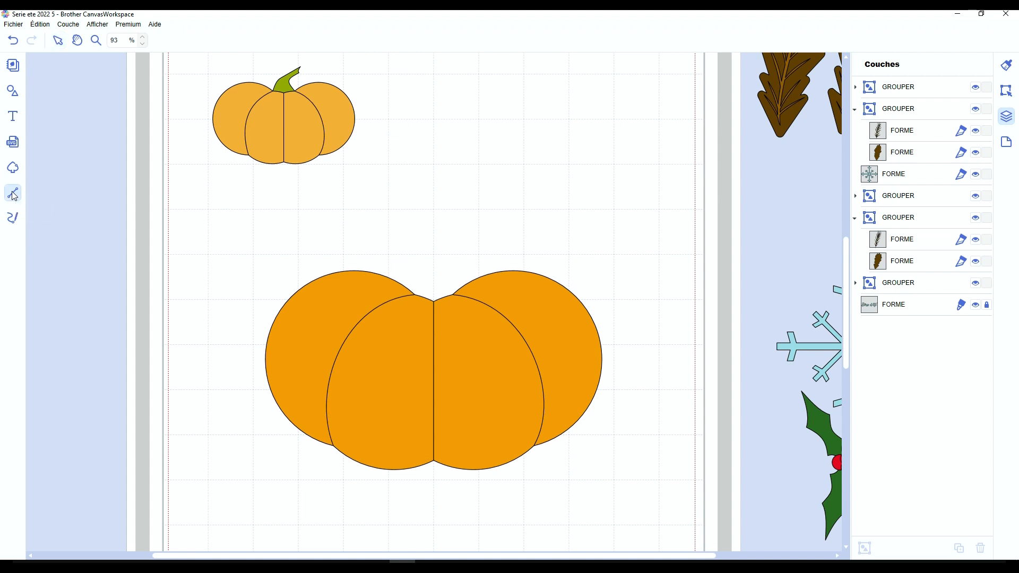
scroll(393, 294, up, 3)
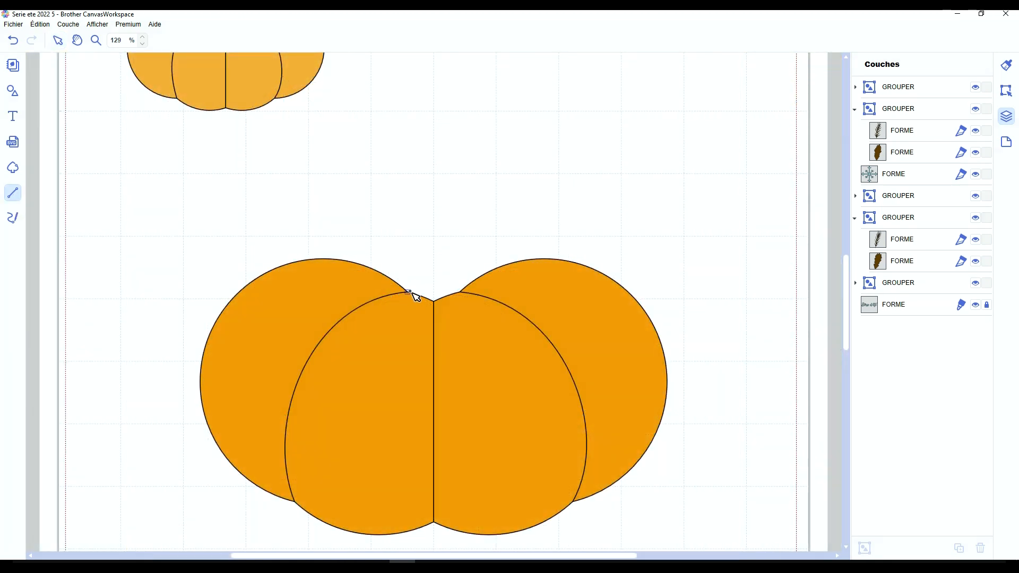
click(407, 291)
click(427, 234)
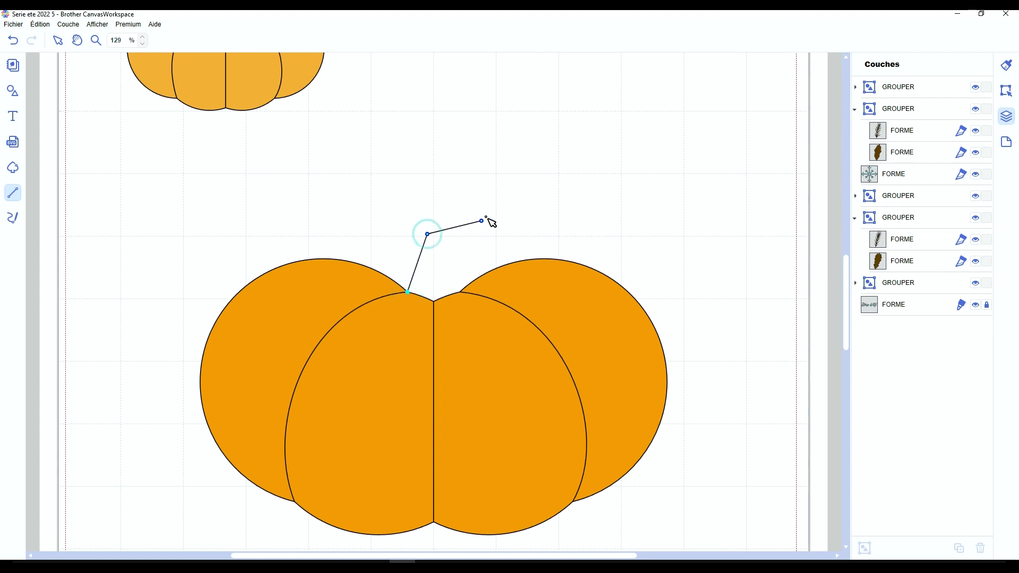
click(480, 208)
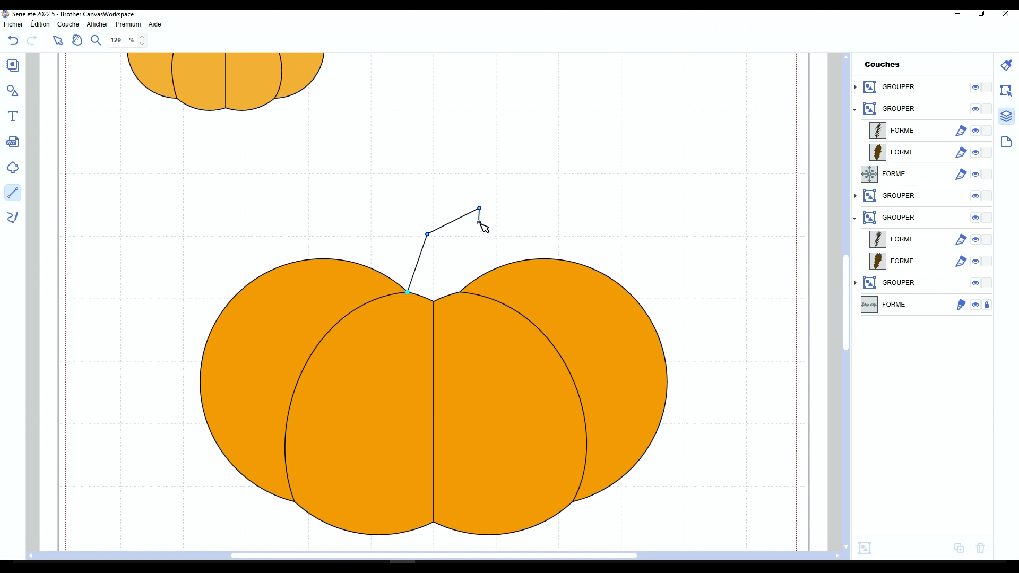
click(479, 222)
click(447, 246)
click(452, 328)
click(408, 292)
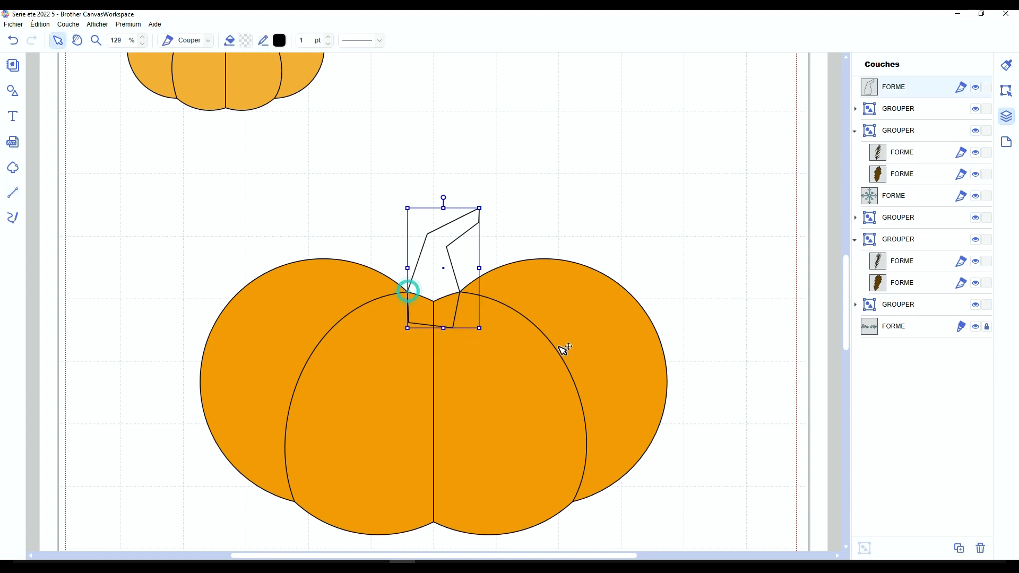
- Fill the new stem outline with green
click(244, 43)
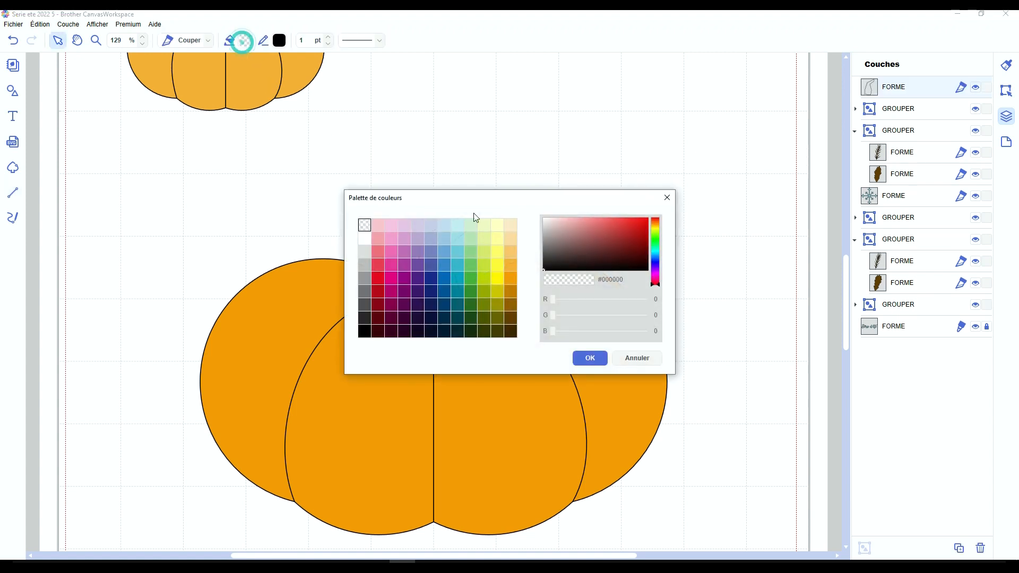
click(470, 253)
click(586, 358)
click(621, 360)
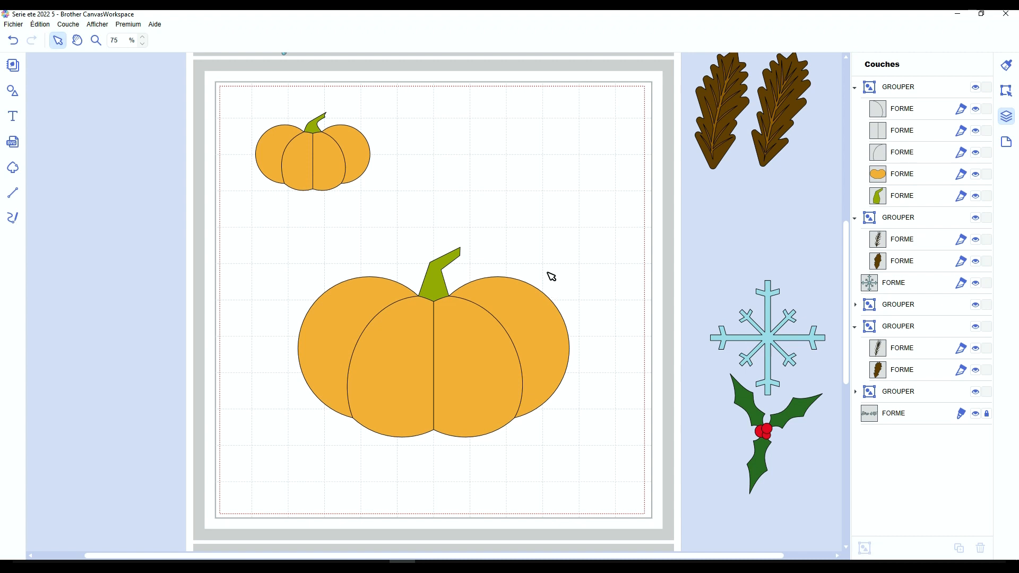
- Take the green stem out of the large pumpkin's group and place it in front of all other layers
click(440, 286)
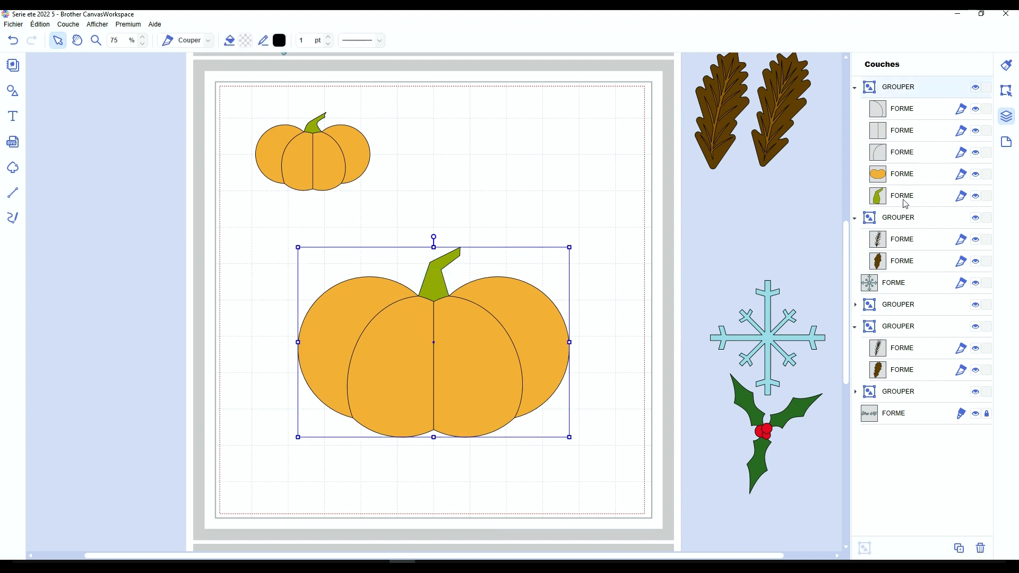
drag(904, 203, 876, 79)
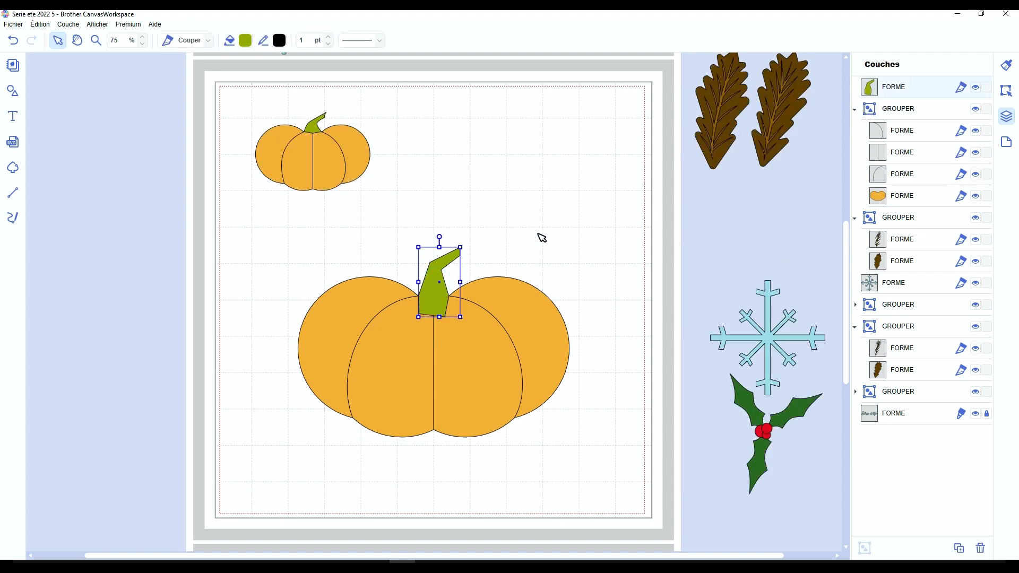
click(536, 232)
- Open the green stem for point editing and convert all its segments to curves
scroll(489, 296, up, 5)
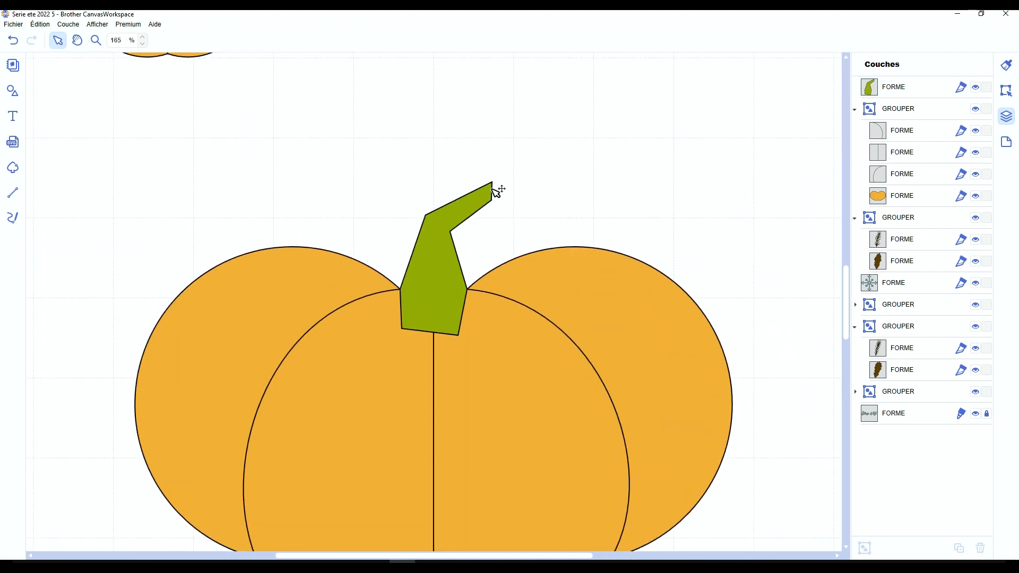
click(431, 247)
double_click(431, 247)
drag(343, 146, 587, 387)
click(375, 44)
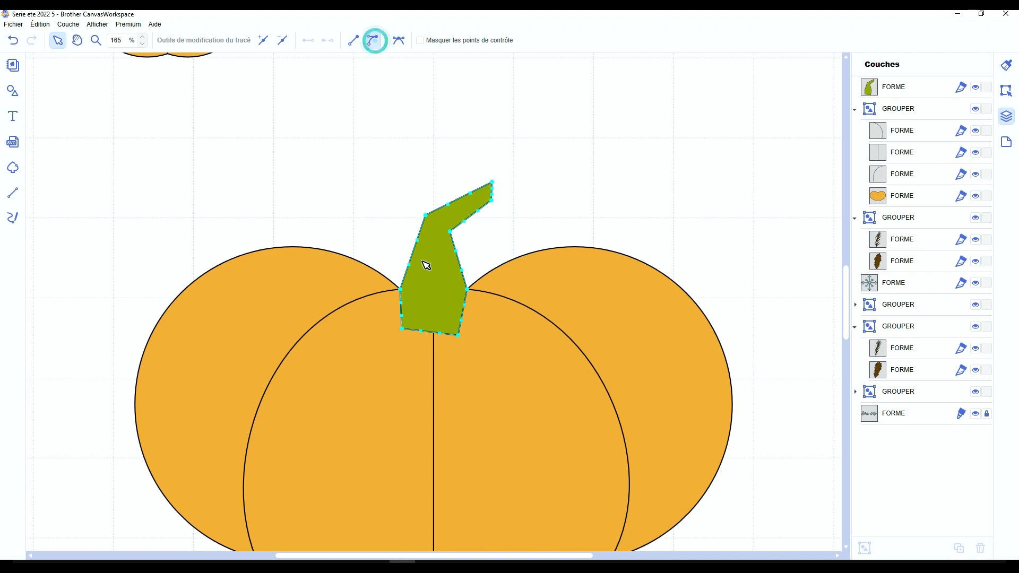
- Bend the stem's left edge, the underside of its upper arm and its cut tip into smooth curves
click(428, 261)
double_click(426, 244)
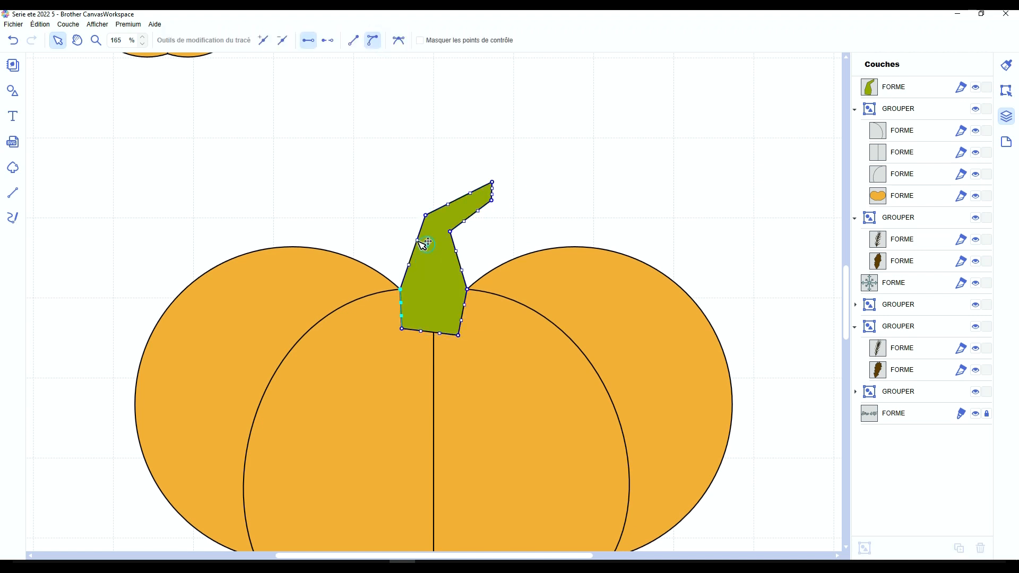
drag(417, 240, 404, 265)
drag(399, 154, 557, 254)
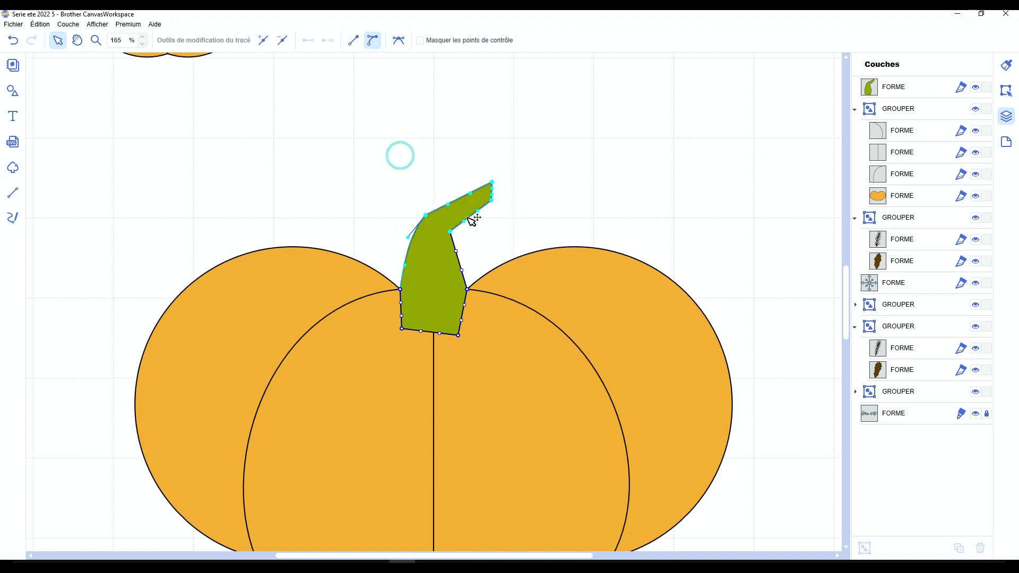
drag(452, 232, 492, 210)
drag(471, 238, 464, 235)
drag(463, 271, 479, 249)
scroll(467, 293, up, 5)
drag(468, 250, 482, 245)
drag(461, 178, 442, 177)
mouse_move(395, 222)
mouse_down()
mouse_move(409, 260)
mouse_move(387, 228)
mouse_up()
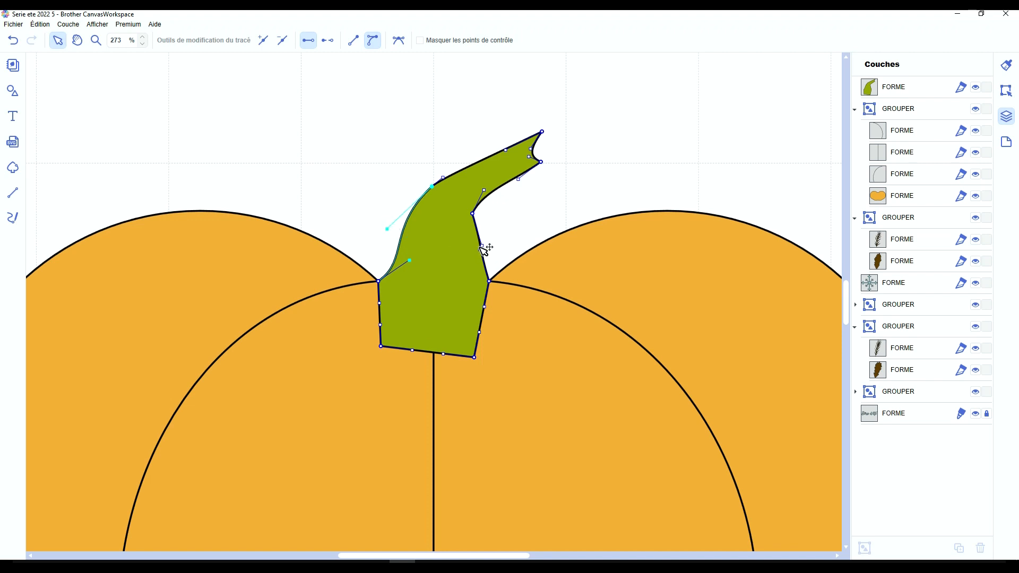
- Hollow out the stem's right side into a rounded curve and refine its tip, then finish point editing
drag(479, 249, 464, 227)
drag(484, 190, 486, 202)
mouse_move(472, 213)
mouse_down()
mouse_move(458, 207)
mouse_move(463, 234)
mouse_move(465, 206)
mouse_up()
drag(454, 248, 463, 245)
drag(519, 179, 504, 173)
drag(540, 162, 532, 164)
click(659, 141)
click(659, 141)
- Collapse the large pumpkin's body group and send the stem behind it in the layer order
scroll(553, 232, down, 12)
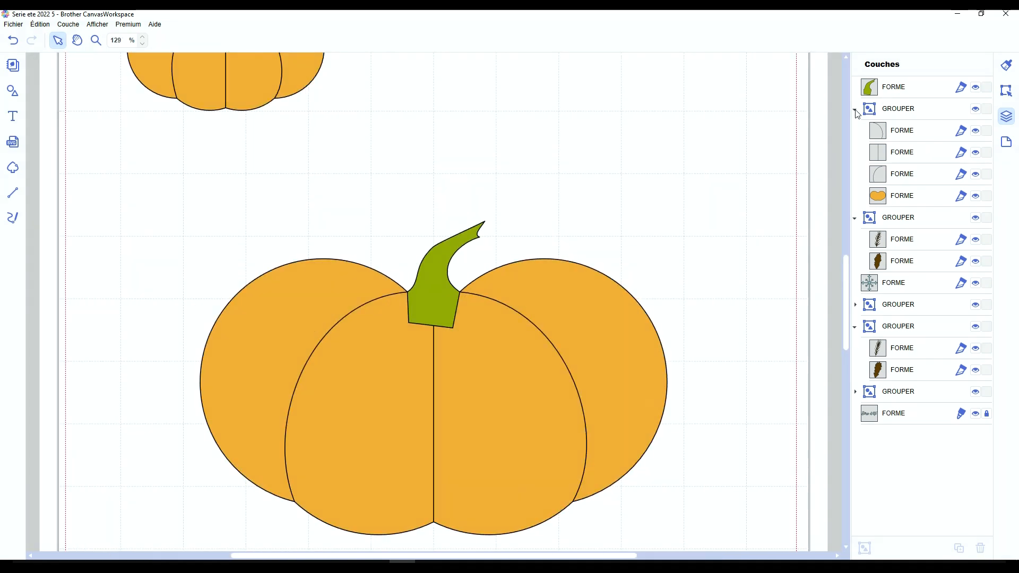
click(860, 110)
click(854, 109)
click(888, 84)
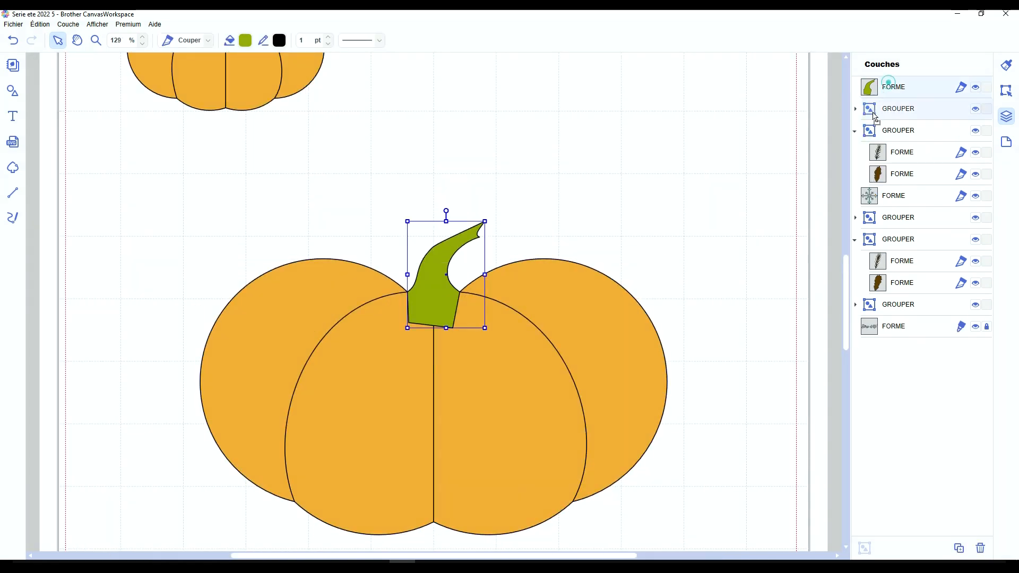
drag(873, 113, 860, 122)
click(618, 170)
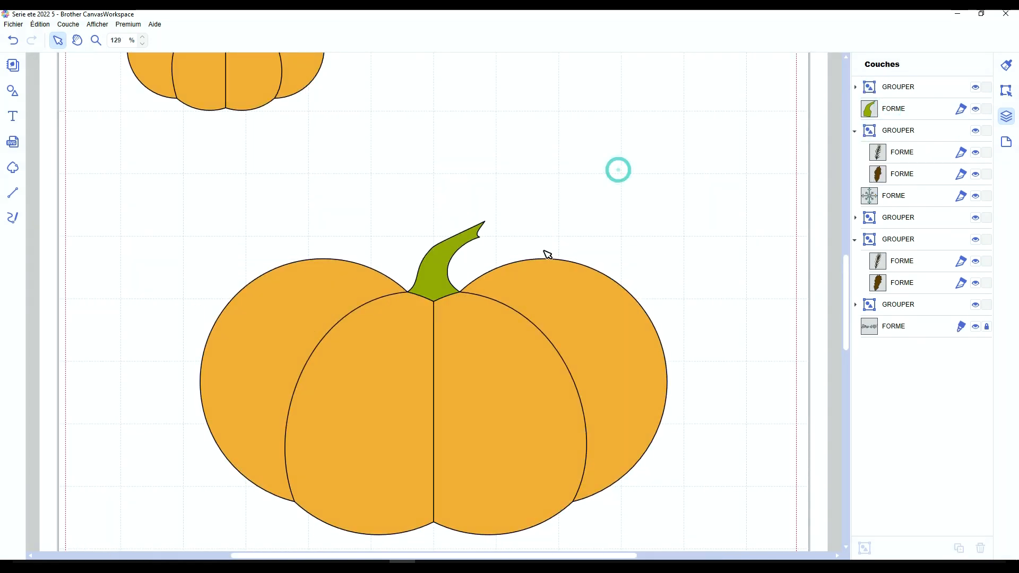
- Group the large pumpkin's body group with its stem
scroll(432, 274, down, 8)
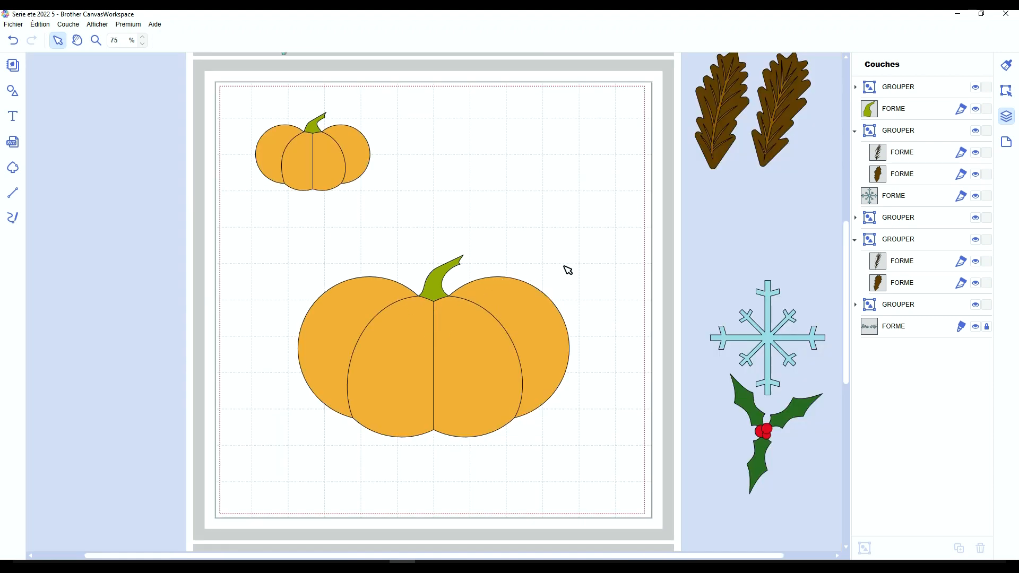
drag(606, 194, 373, 366)
key(ctrl+g)
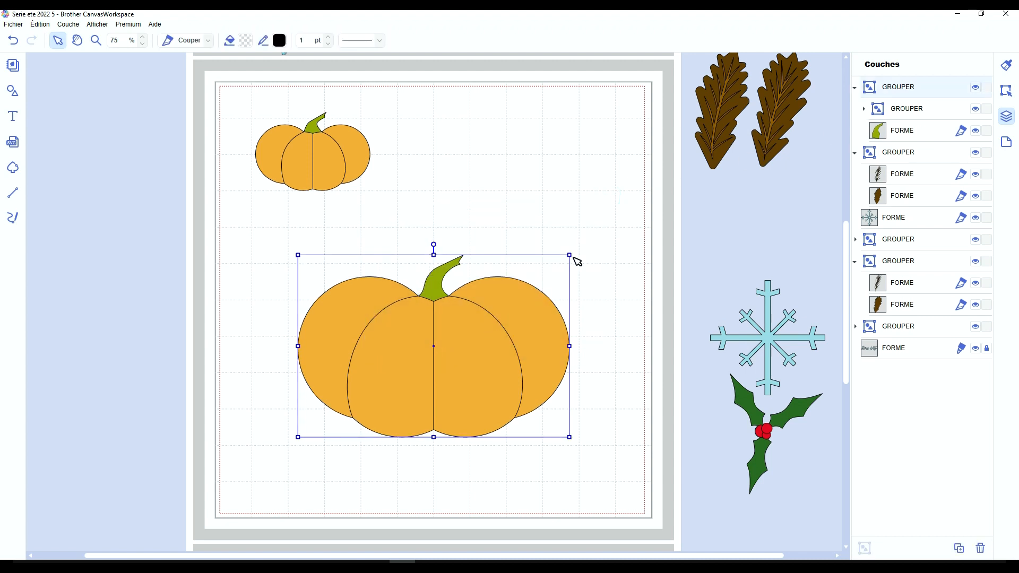
click(606, 237)
- Resize the pumpkin group to 80 mm wide, place it beside the small example and keep a copy below
click(518, 325)
click(1005, 90)
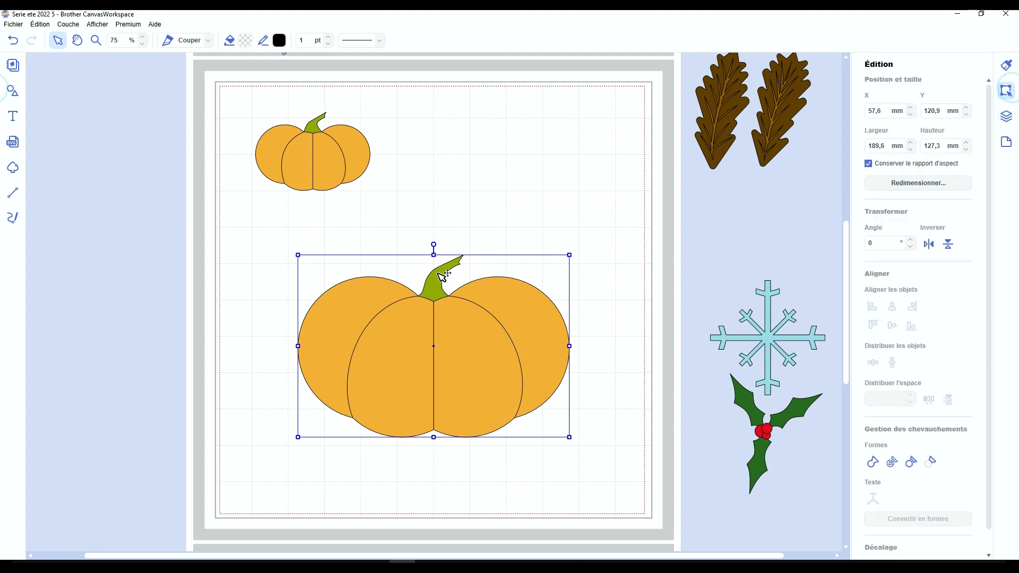
drag(474, 347, 537, 193)
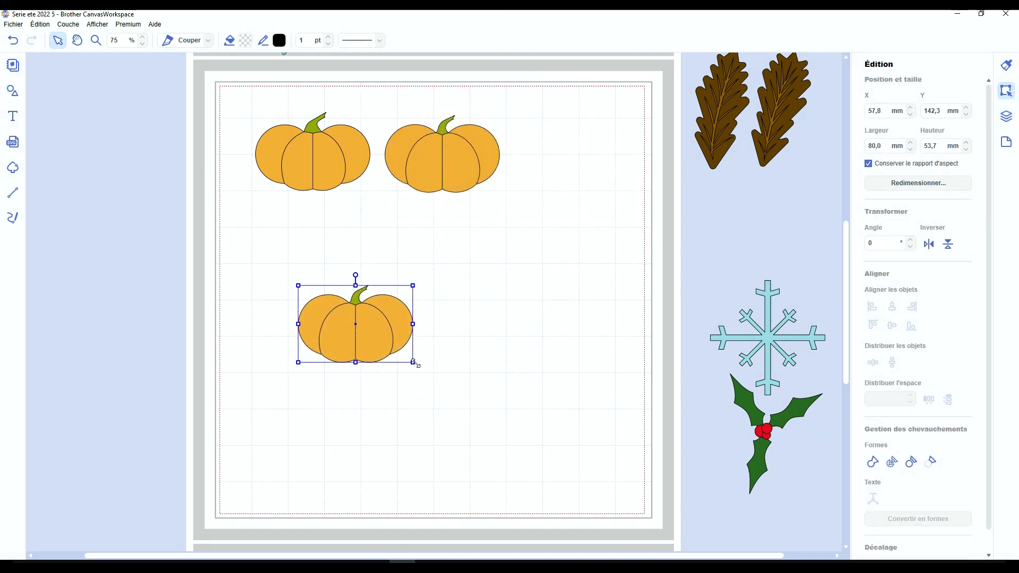
- Enlarge the lower pumpkin copy proportionally to about 184 mm wide
drag(416, 365, 561, 461)
click(1006, 116)
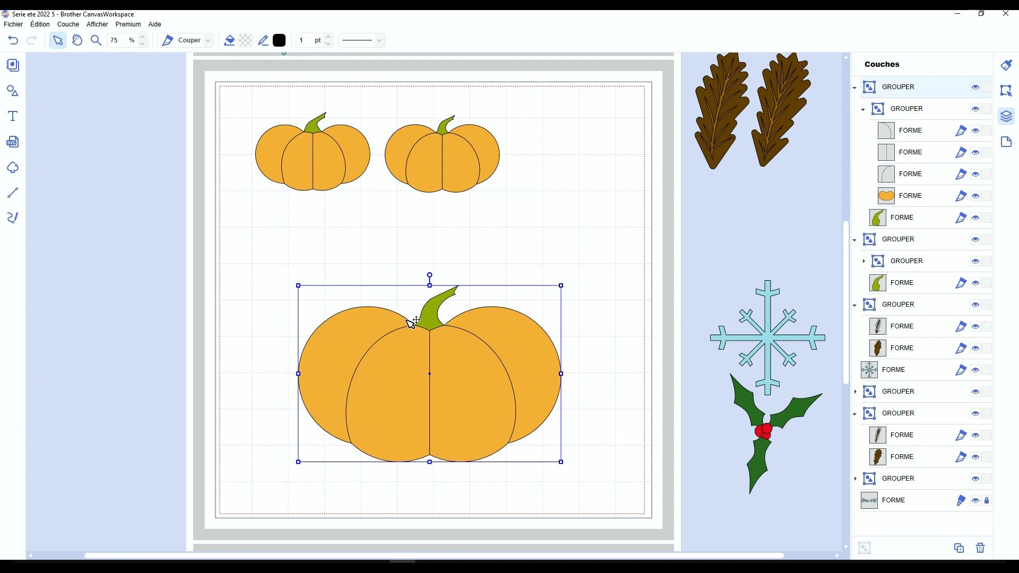
click(573, 447)
- Ungroup the large pumpkin copy completely into its individual shapes
click(539, 380)
key(ctrl+shift+g)
key(ctrl+shift+g)
click(601, 357)
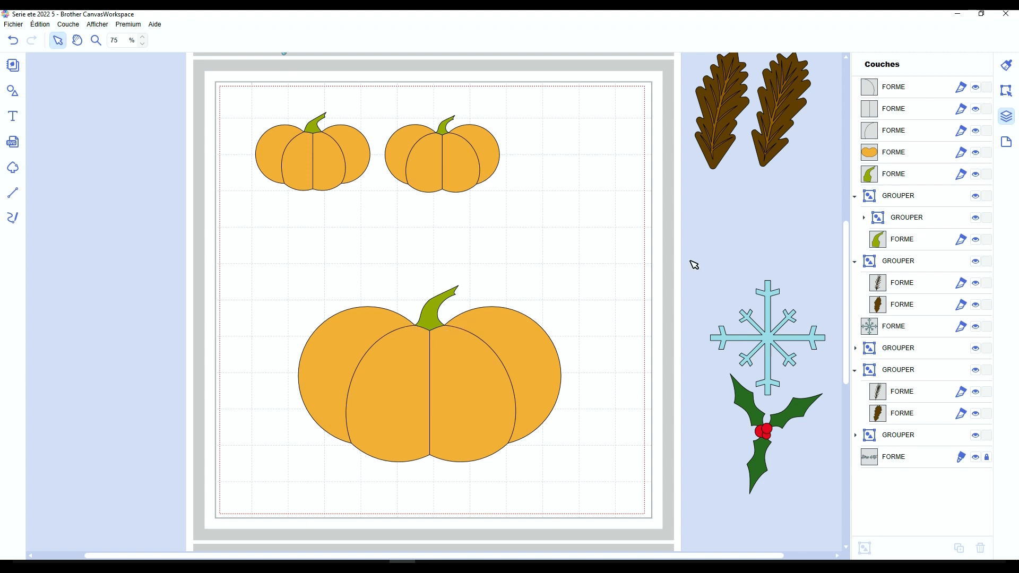
- Duplicate all parts of the large pumpkin and move the duplicate to the left, partly off the mat
drag(533, 253, 303, 468)
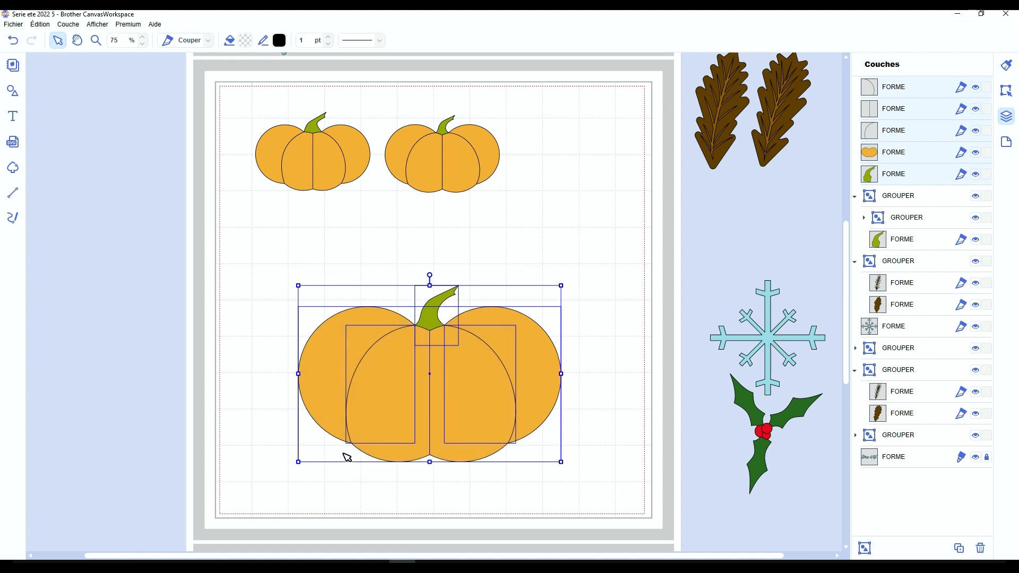
key(ctrl+v)
drag(551, 377, 268, 347)
- Delete the stem from the large pumpkin on the mat and group its remaining parts, shifted up and to the right
click(443, 306)
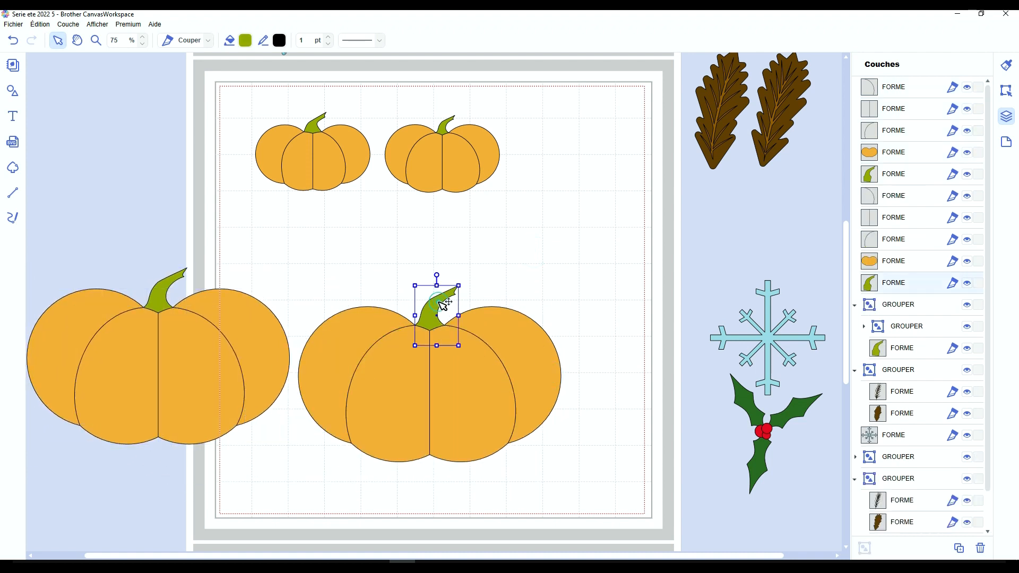
key(Delete)
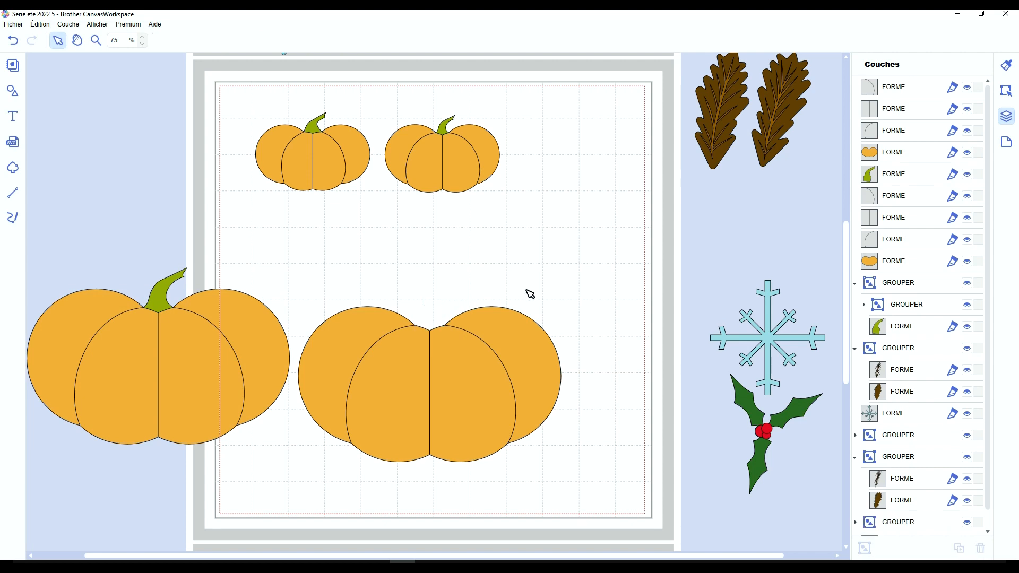
drag(530, 287, 346, 405)
key(ctrl+g)
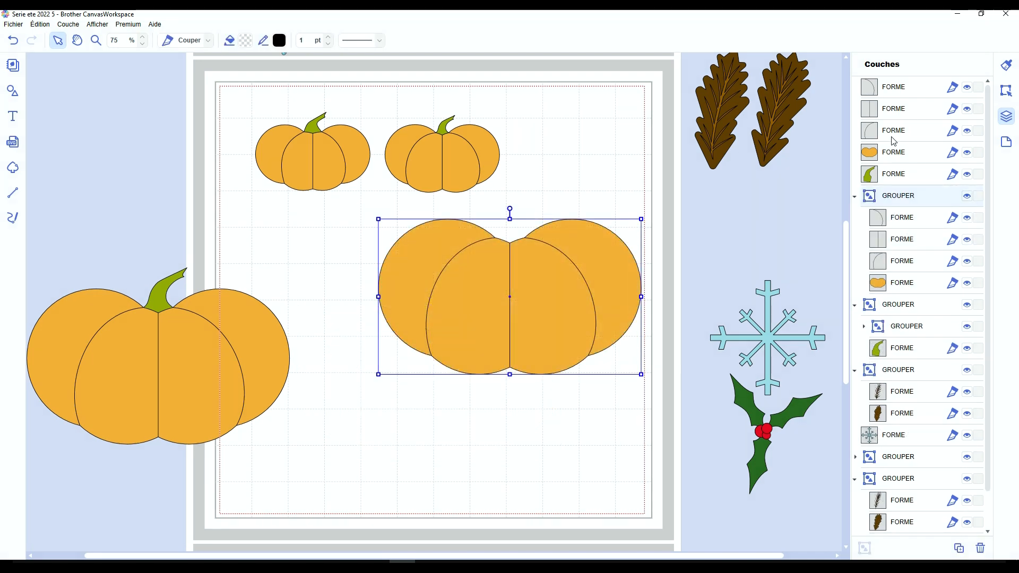
- Delete the three inner lines from the duplicate pumpkin at the left edge of the mat
click(894, 130)
ctrl+click(894, 108)
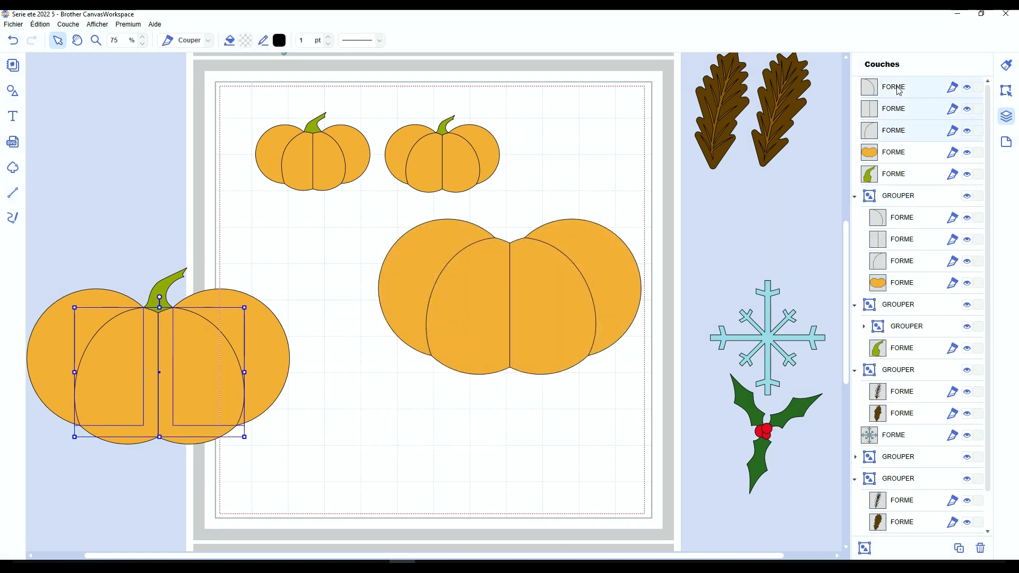
ctrl+click(894, 86)
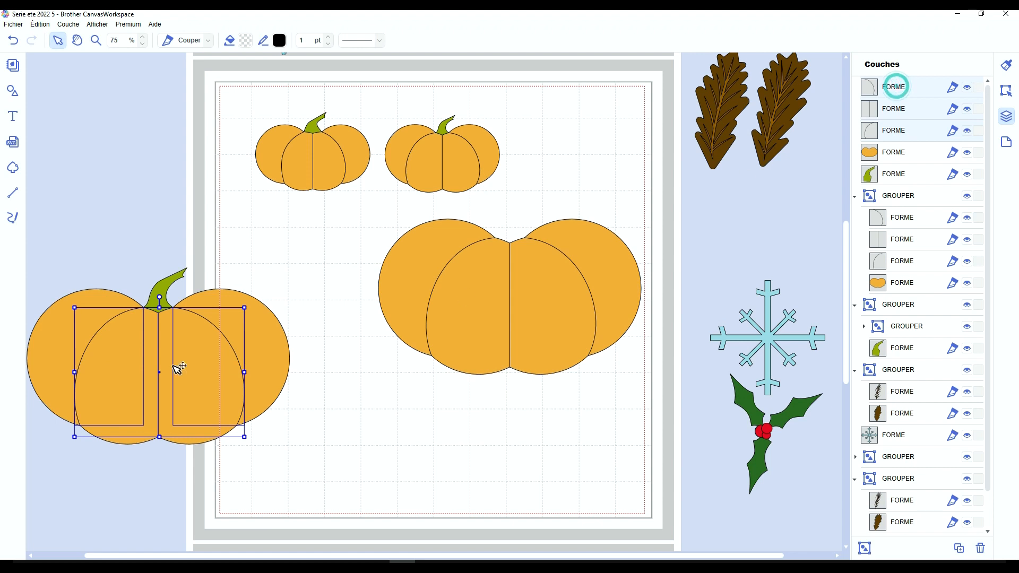
key(Delete)
- Divide the duplicate pumpkin's body and stem into separate pieces where they overlap
click(230, 359)
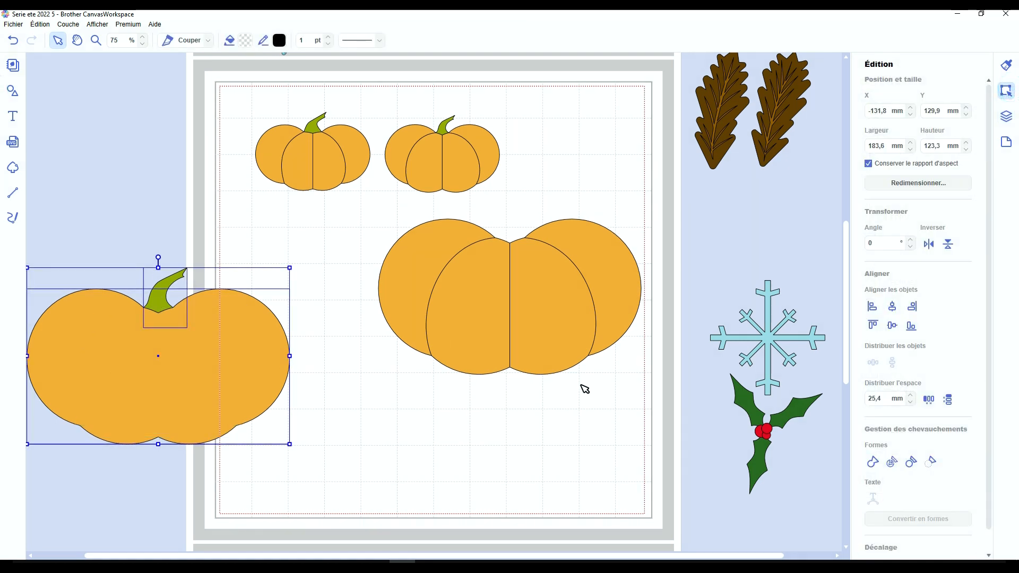
click(891, 462)
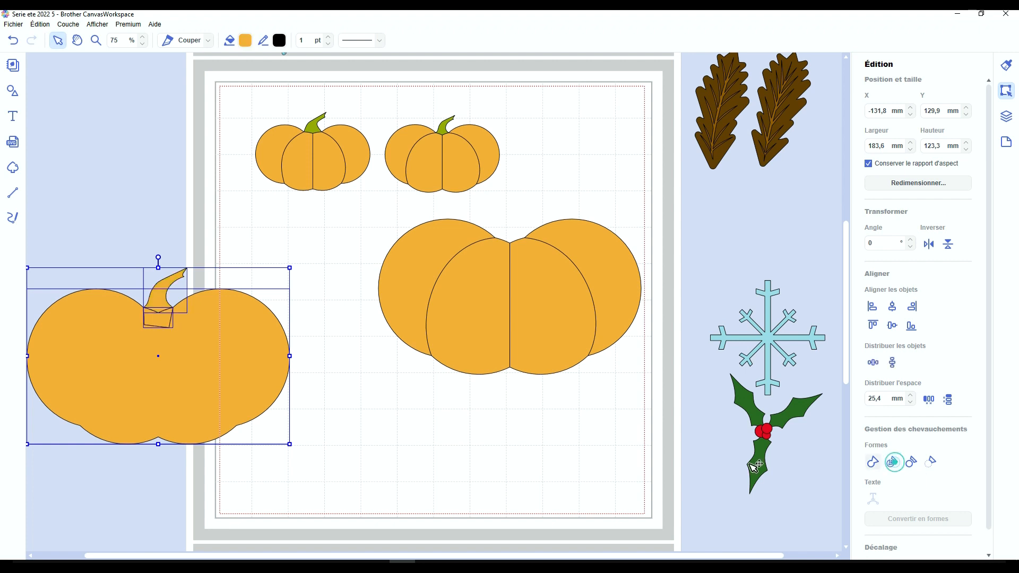
click(357, 436)
- Delete the overlap piece and the body of the duplicate pumpkin, keeping only the visible upper part of the stem
click(154, 322)
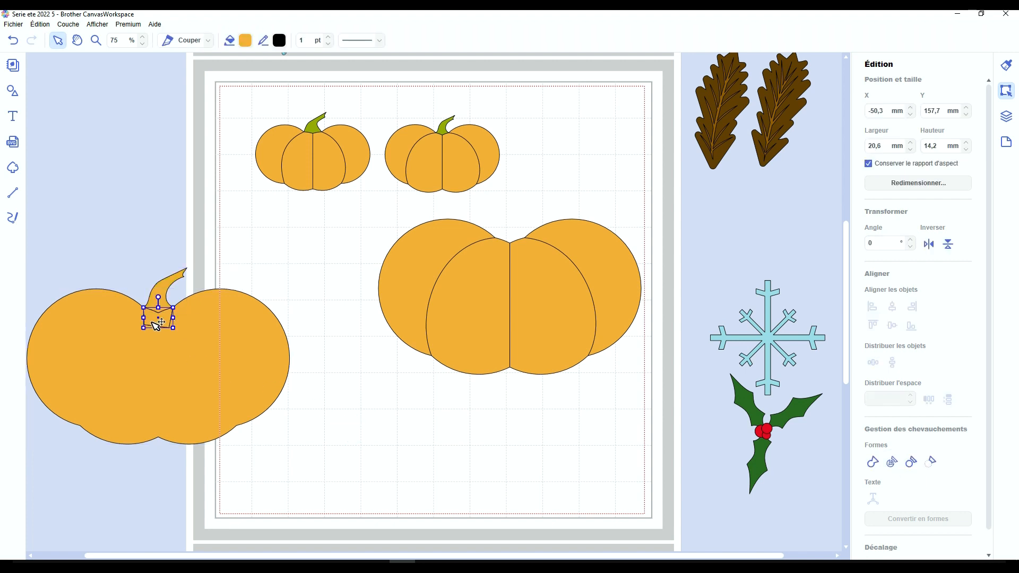
click(240, 351)
key(Delete)
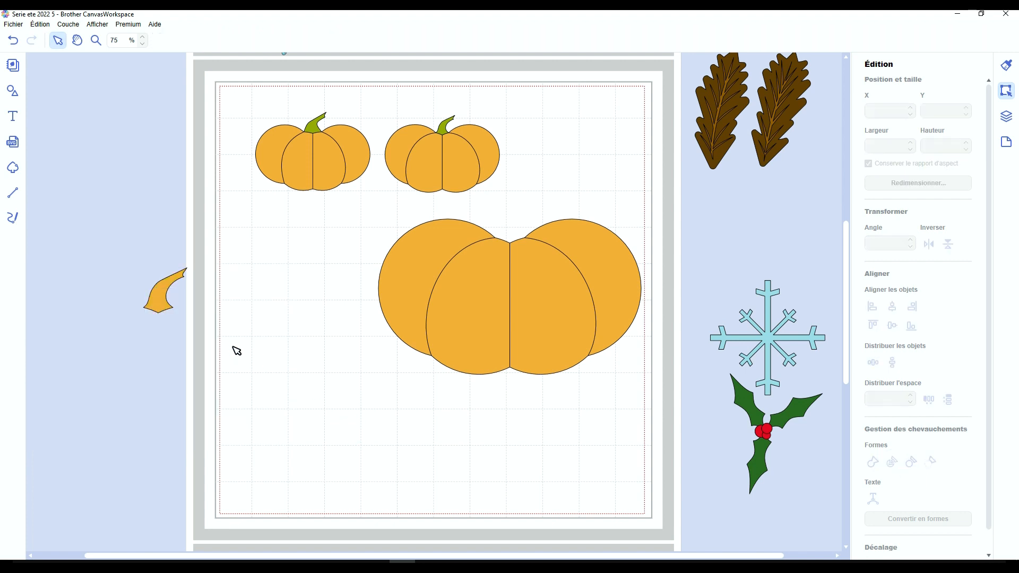
- Move the separate stem piece onto the mat and fill it with green
drag(153, 292, 262, 252)
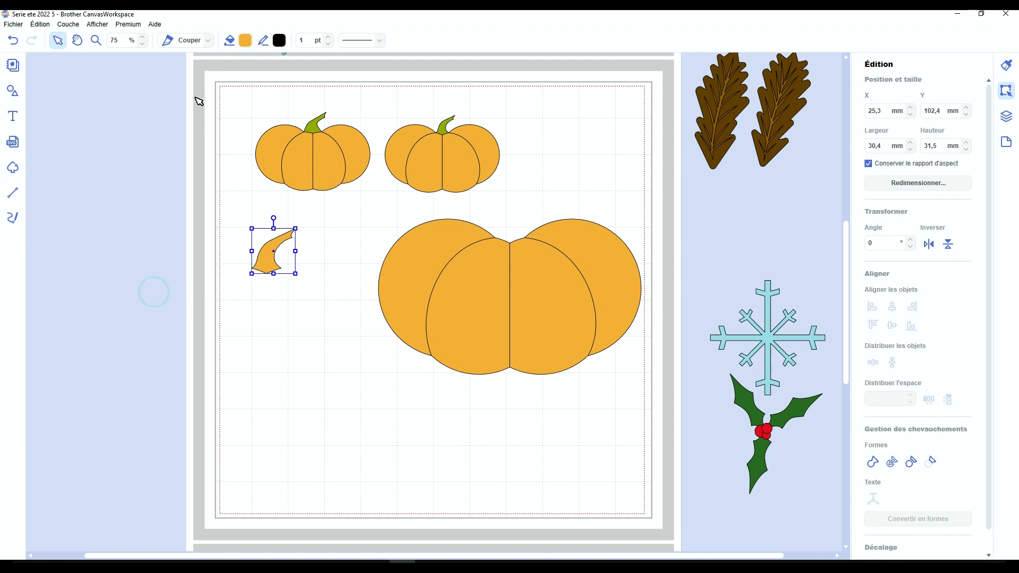
click(245, 40)
click(496, 304)
click(484, 291)
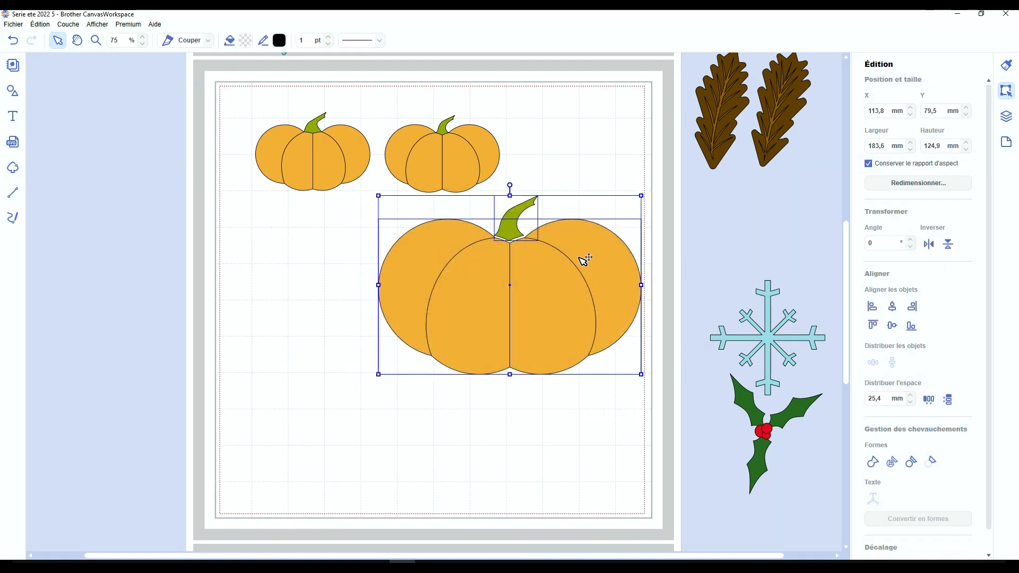
- Fit the green stem closely into the notch at the top of the large pumpkin
drag(584, 260, 484, 329)
click(604, 344)
scroll(375, 368, up, 5)
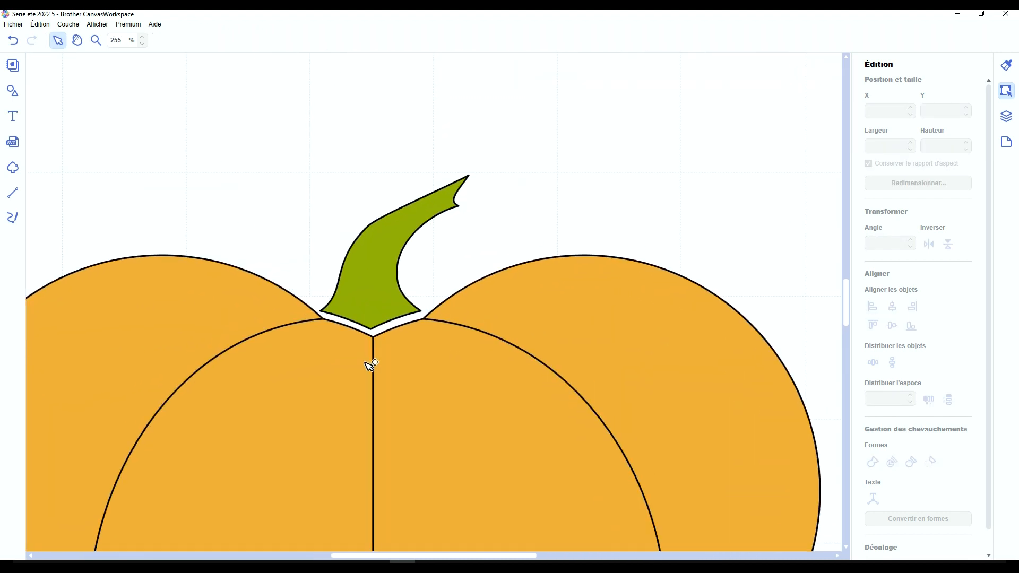
scroll(345, 282, up, 1)
click(348, 284)
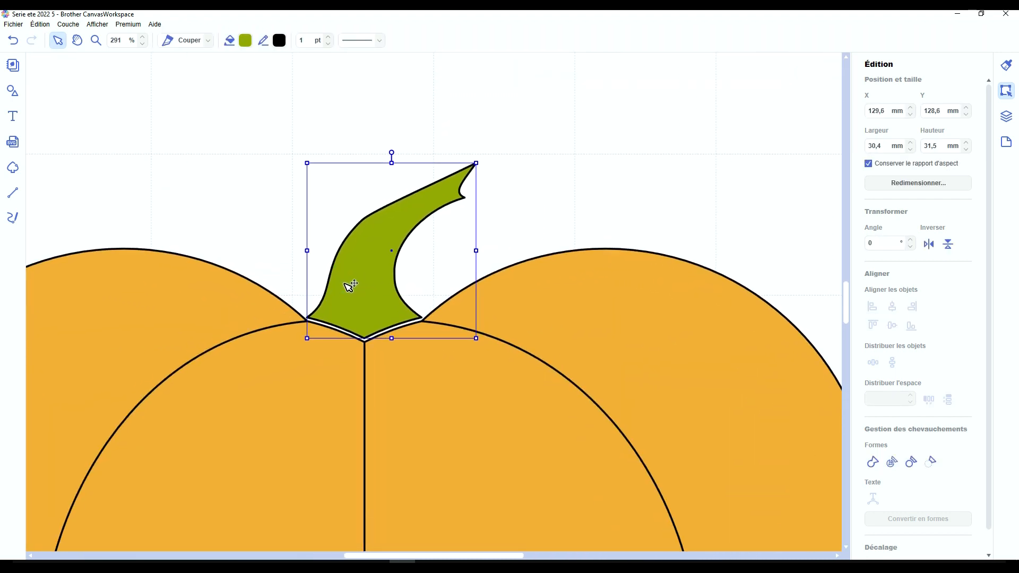
drag(350, 287, 351, 281)
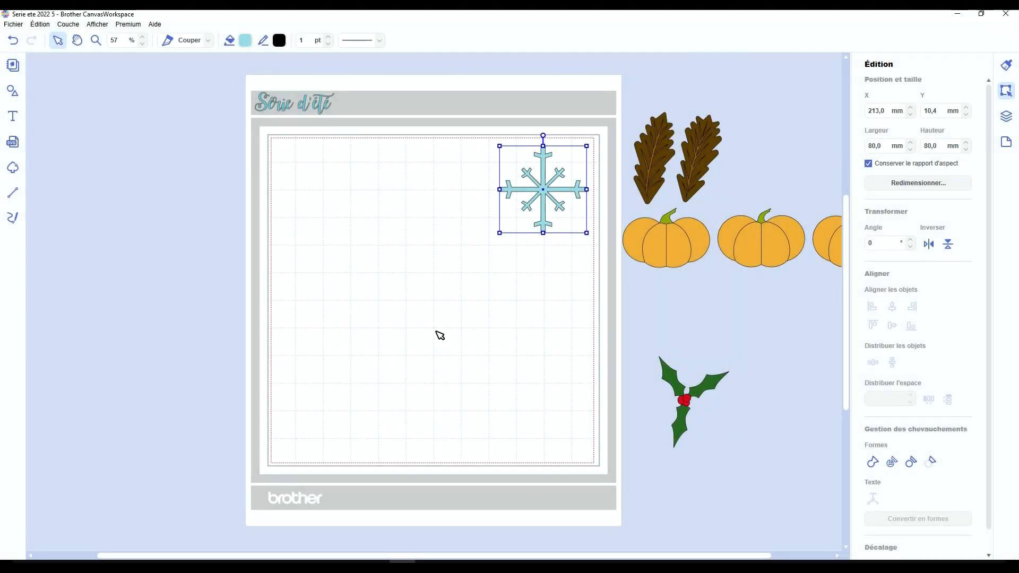
- Add a basic square and a chevron arrow from the shape library to the mat with the blue snowflake
click(12, 91)
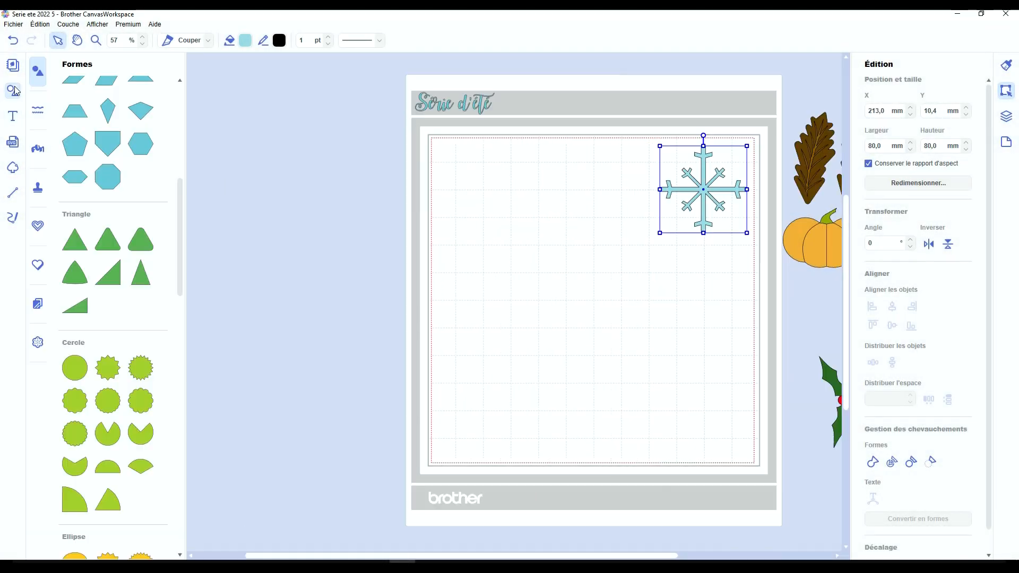
scroll(131, 186, up, 4)
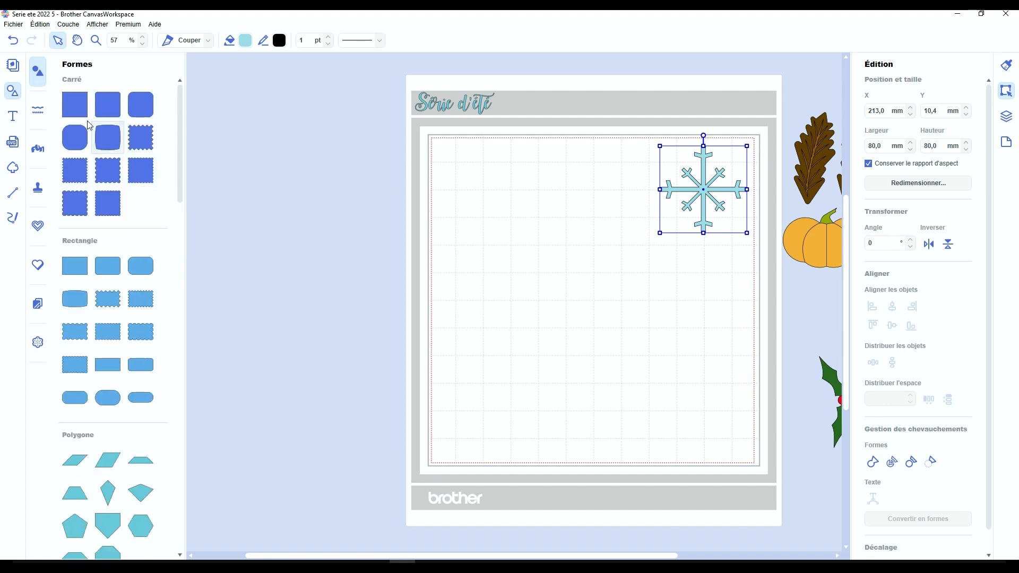
drag(76, 101, 531, 259)
scroll(143, 299, down, 15)
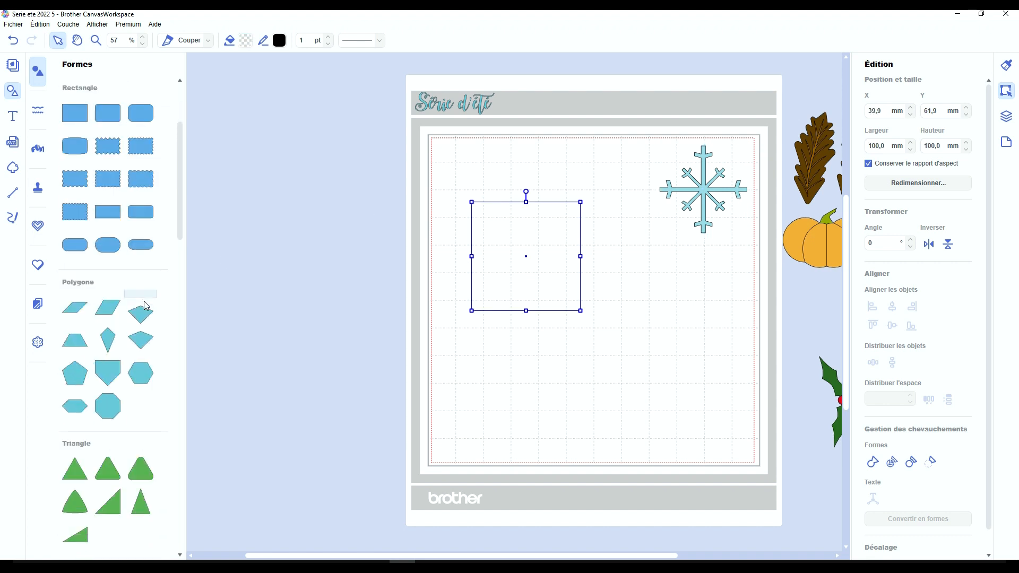
scroll(153, 304, down, 1)
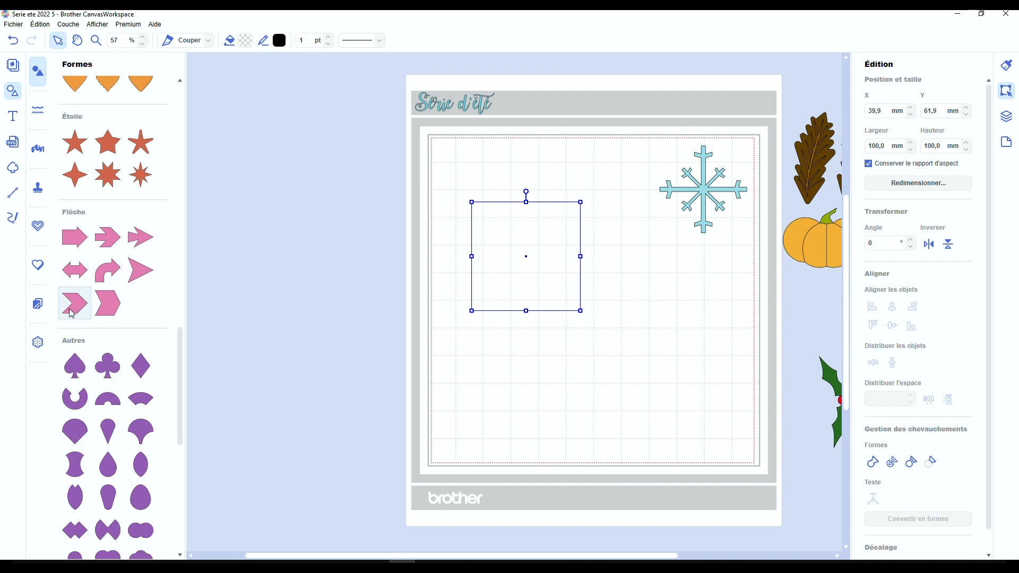
drag(73, 305, 90, 311)
drag(91, 311, 466, 346)
- Move the square to the middle of the mat, unlock its aspect ratio and set its width to 5 mm
drag(337, 242, 454, 304)
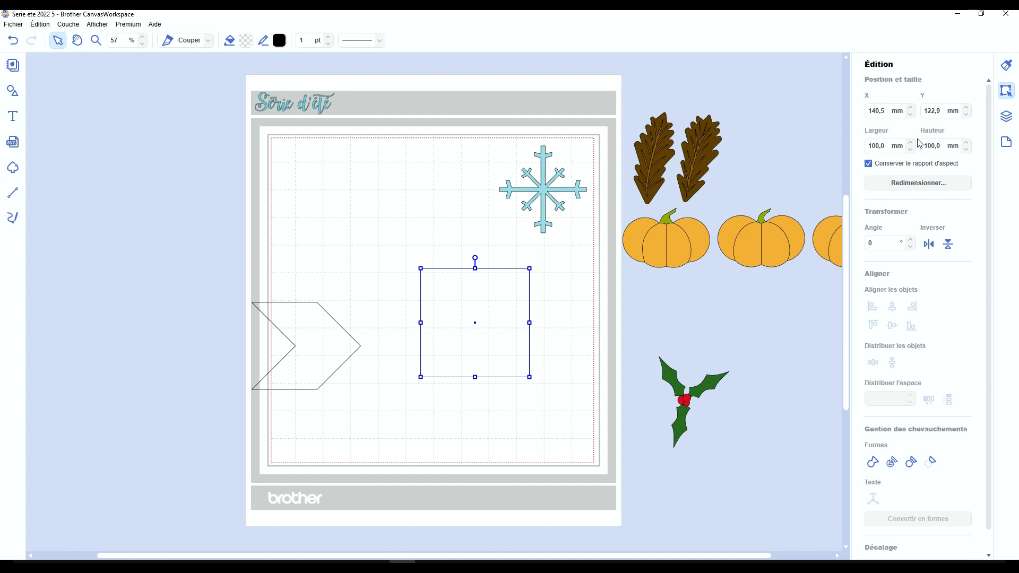
click(879, 163)
double_click(886, 143)
text(5)
key(Return)
- Rotate the chevron to 90 degrees, shrink it to about 14.3 by 6.7 mm and place it across the bar's upper end
drag(117, 349, 302, 284)
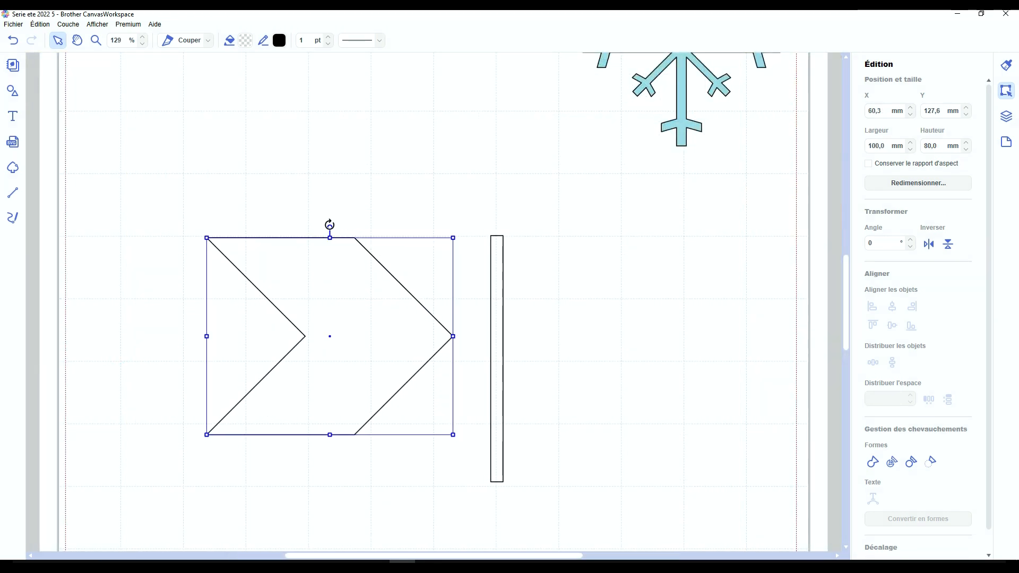
drag(329, 227, 443, 340)
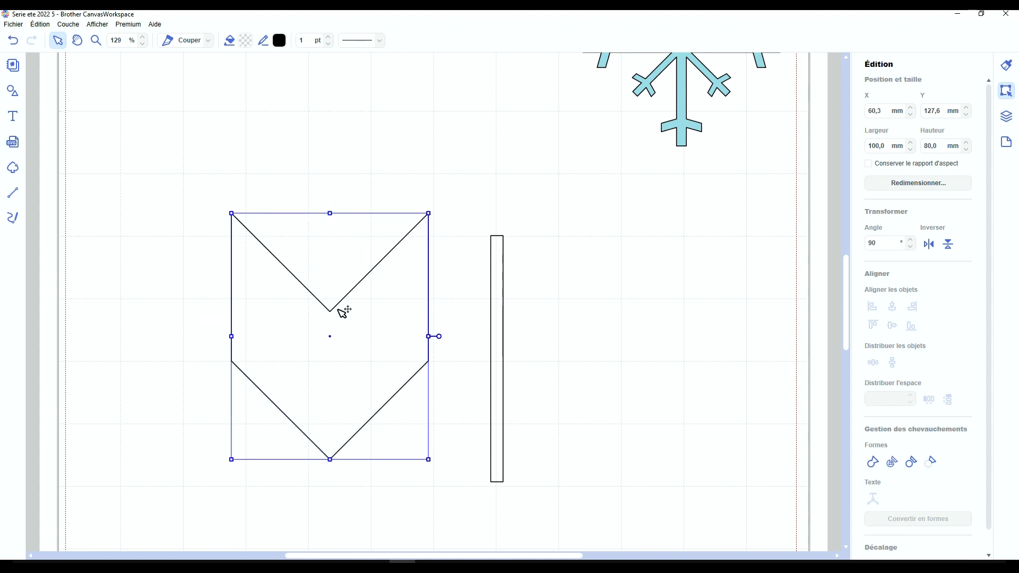
drag(330, 459, 334, 235)
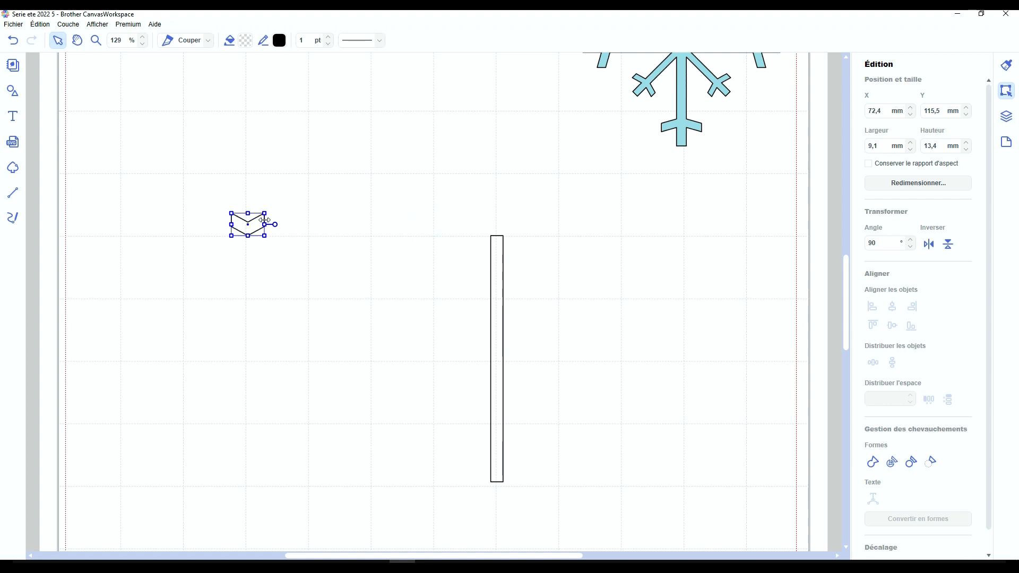
drag(286, 227, 509, 257)
- Duplicate the chevron, flip the copy vertically and place it across the bar's lower end
key(ctrl+d)
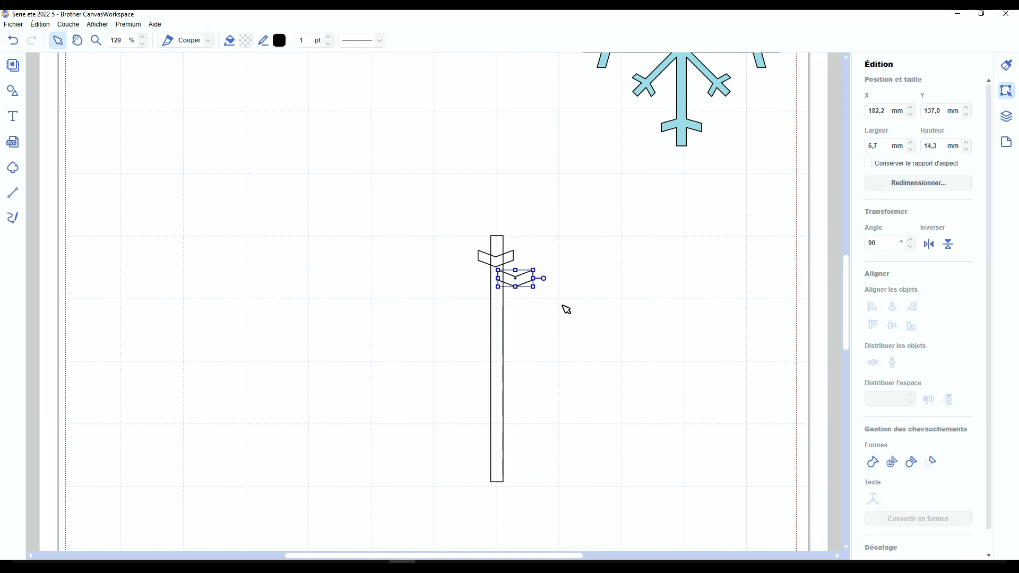
click(948, 244)
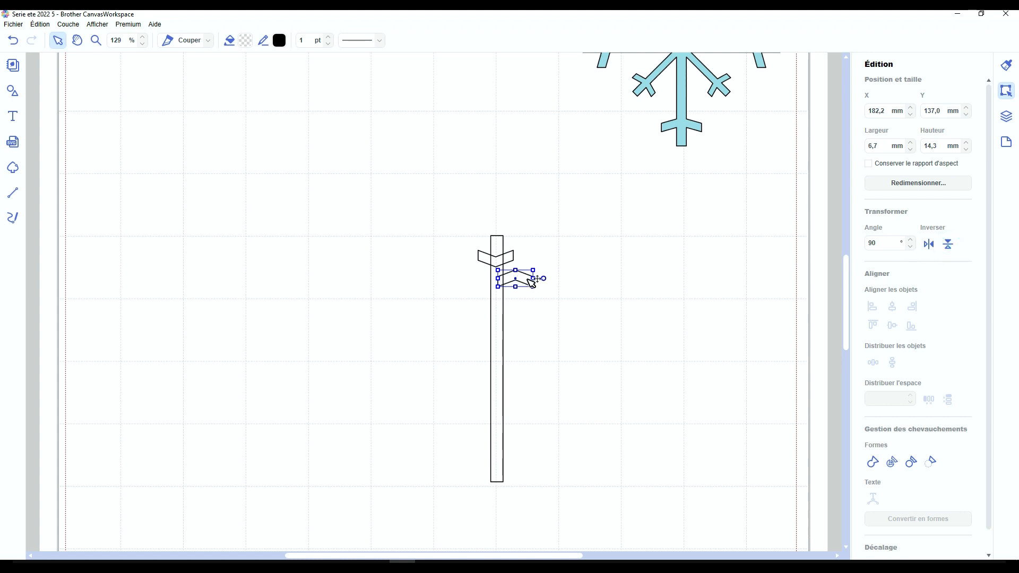
drag(532, 281, 518, 459)
click(630, 438)
scroll(603, 430, down, 1)
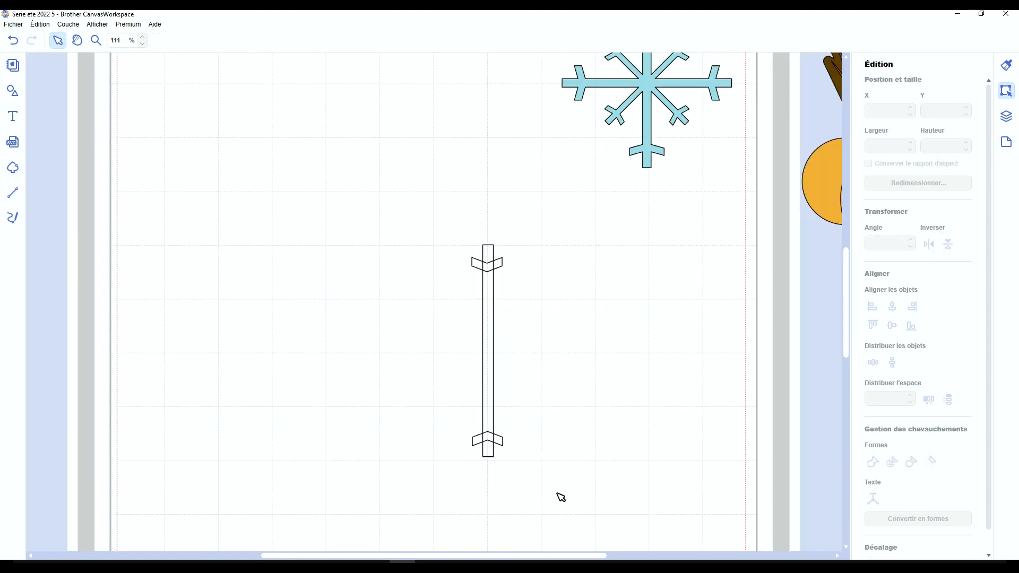
- Center the two chevrons horizontally on each other and group them
drag(554, 492, 499, 258)
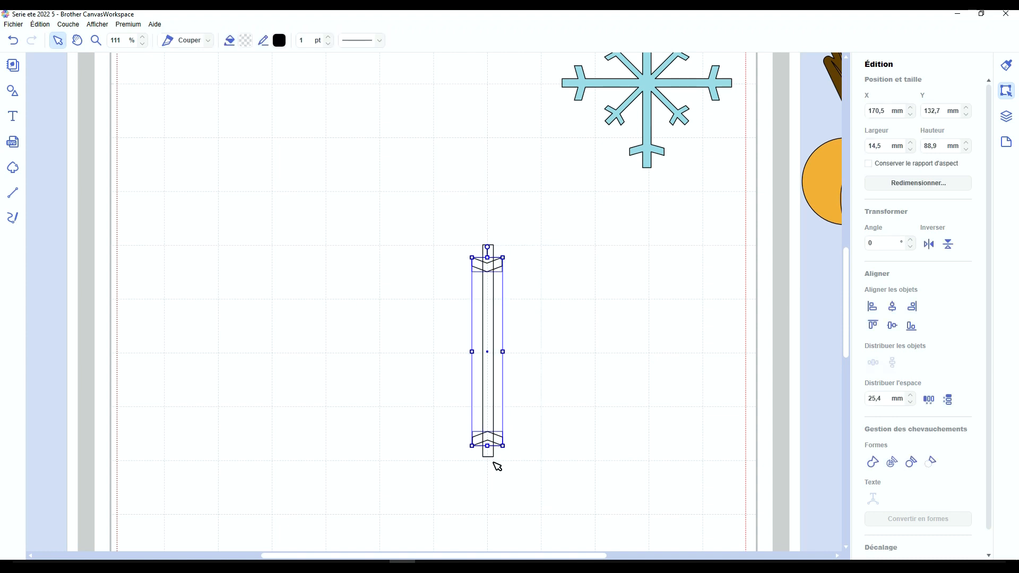
click(893, 310)
key(ctrl+g)
- Center the chevron pair on the bar in both directions and merge everything into one branch shape
drag(565, 237, 452, 432)
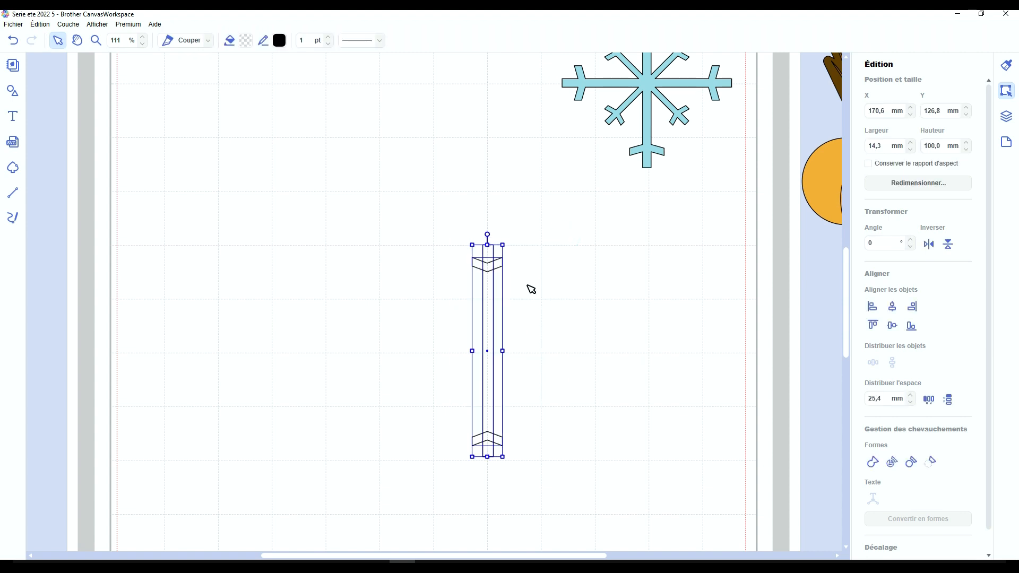
click(896, 309)
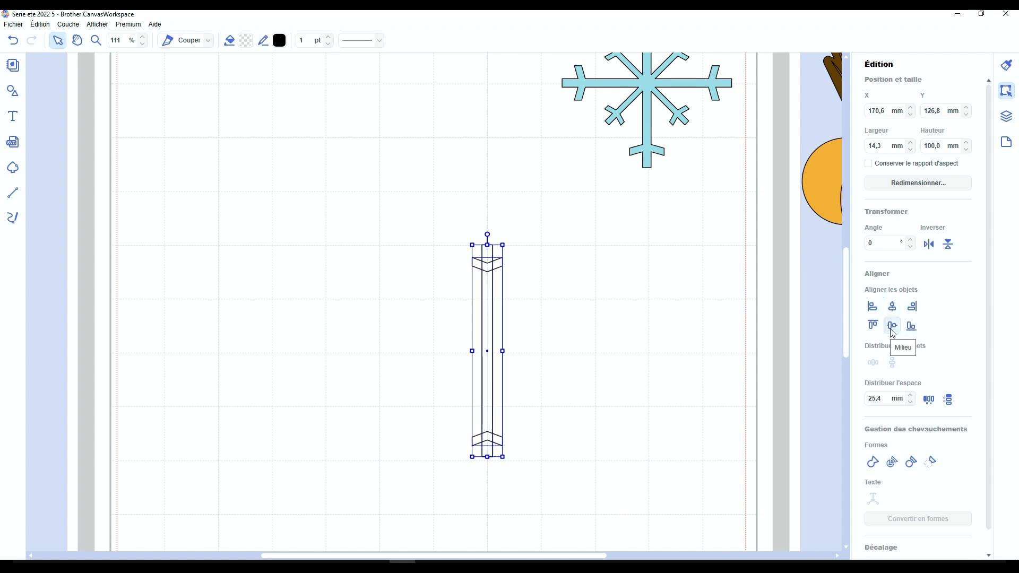
click(891, 328)
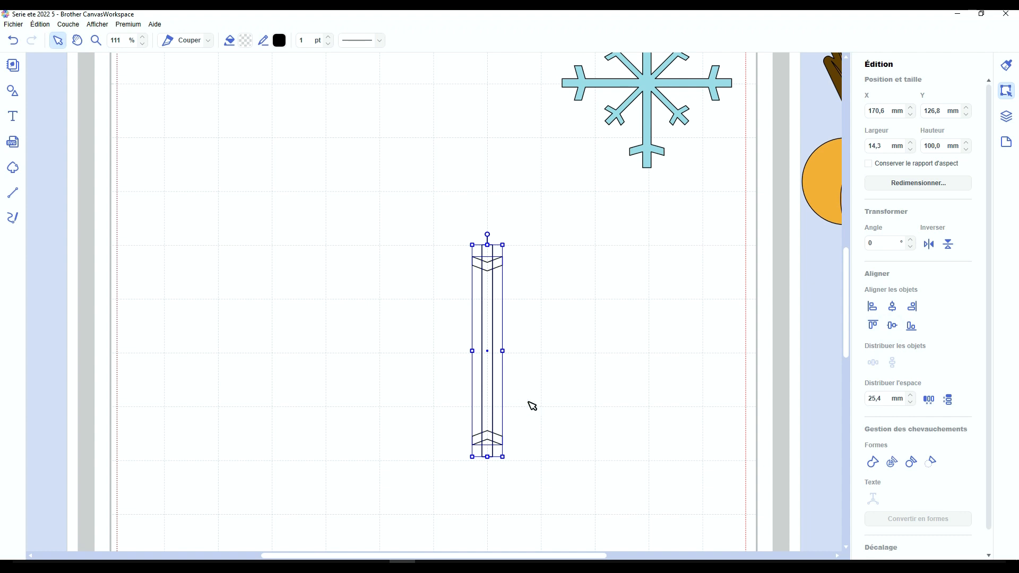
click(871, 462)
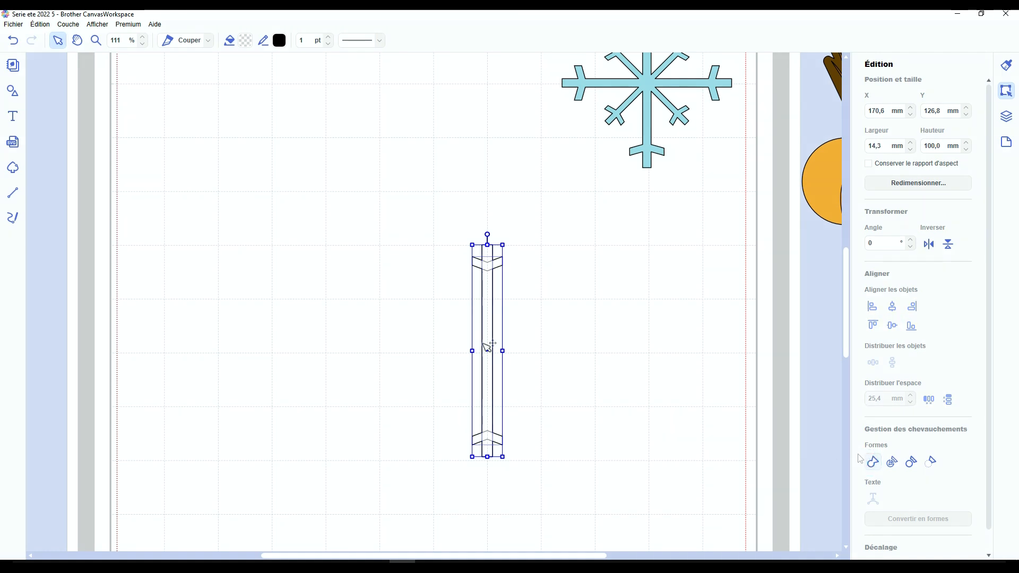
- Duplicate the branch and rotate the copy to 90 degrees
key(ctrl+d)
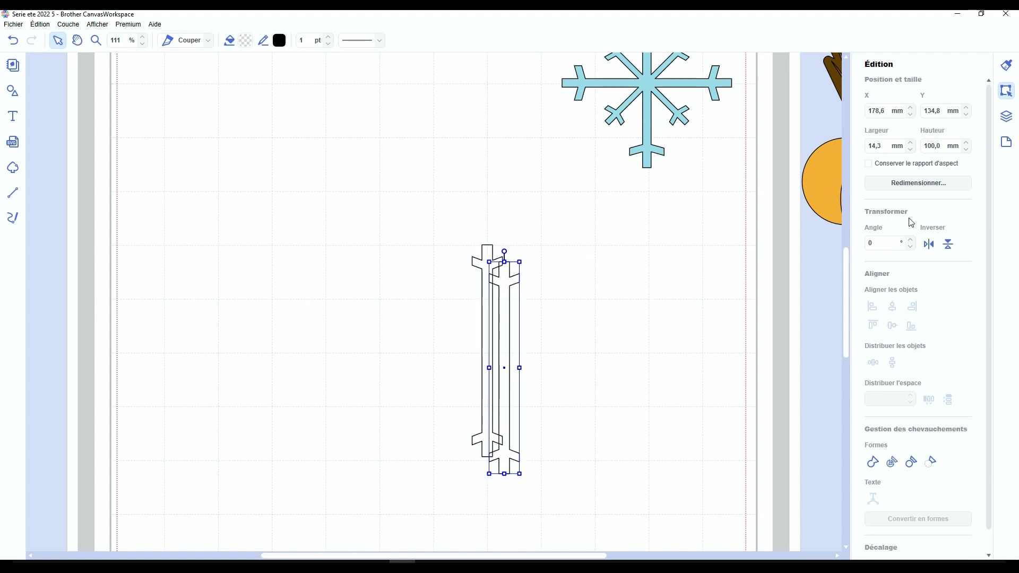
double_click(878, 248)
text(90)
key(Return)
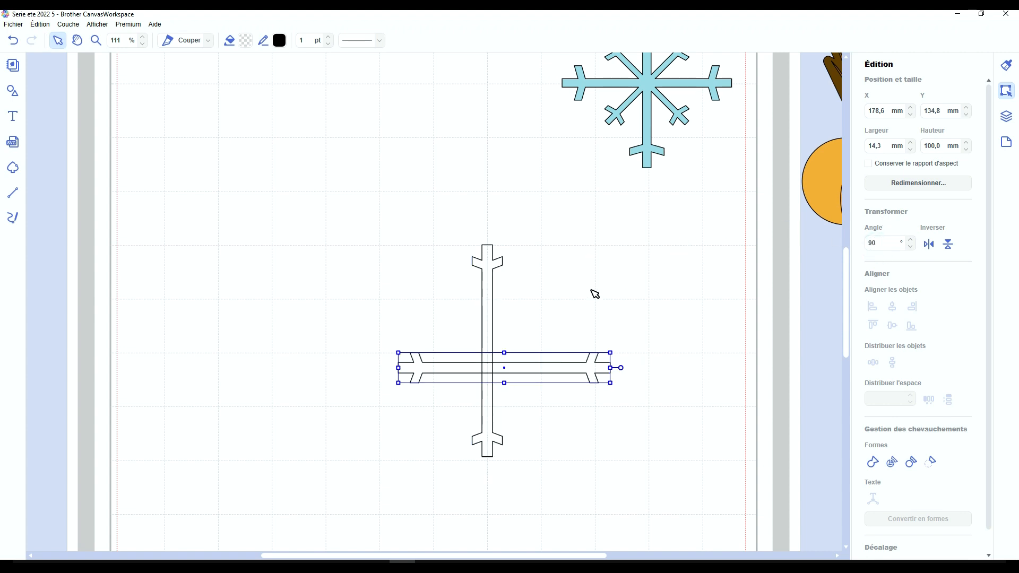
- Add two diagonal copies of the branch over the cross, one rotated to 45 degrees and its duplicate flipped horizontally
key(ctrl+d)
drag(600, 395, 642, 456)
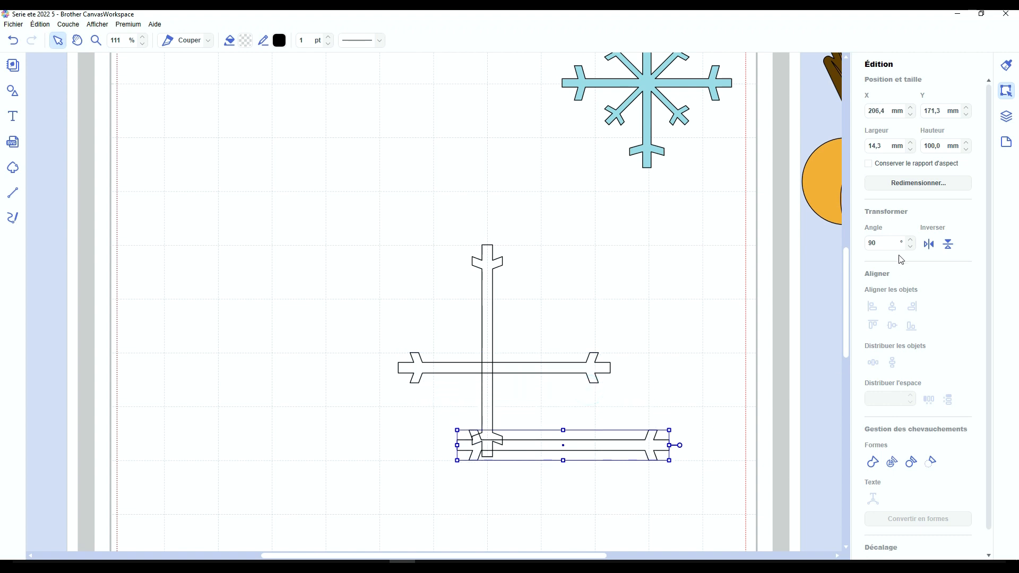
text(45)
key(Return)
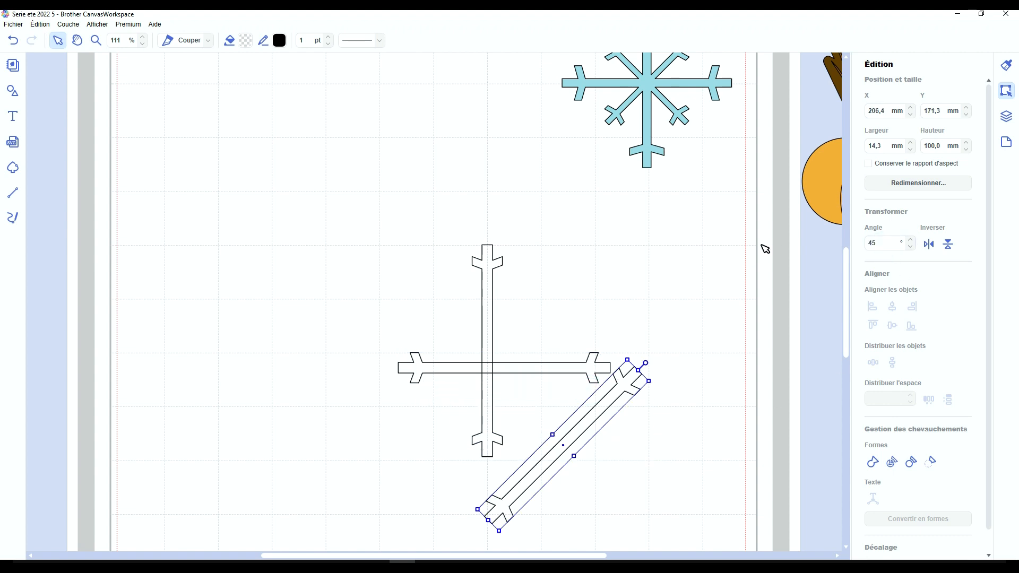
drag(639, 386, 561, 334)
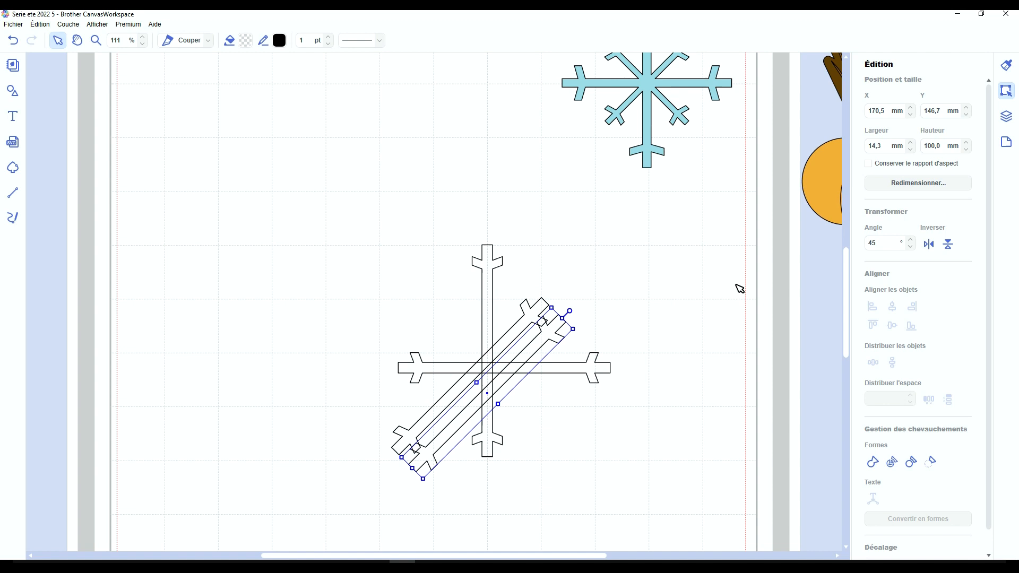
click(929, 244)
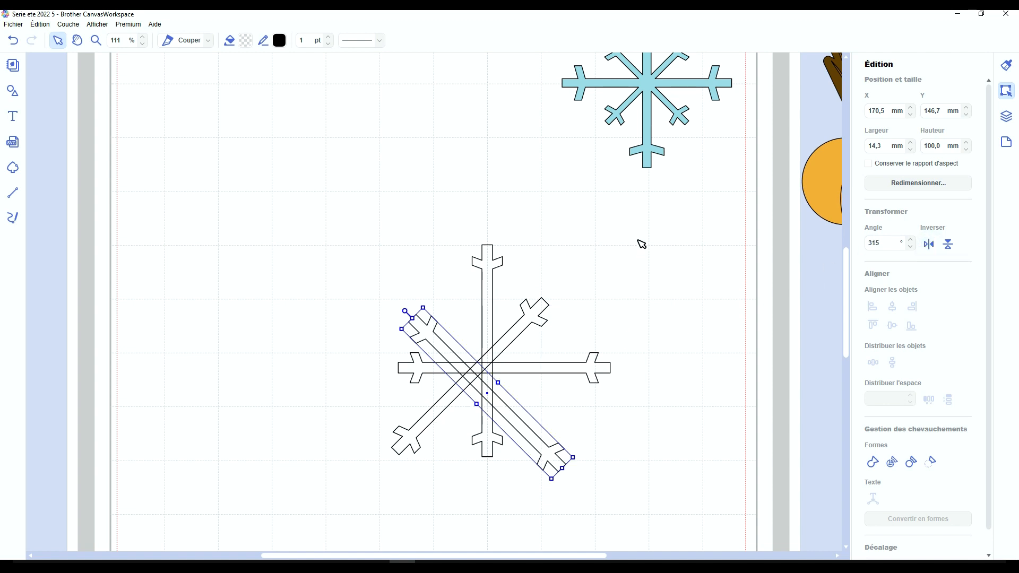
- Center all four branches on each other horizontally and vertically to form the snowflake
drag(638, 234, 374, 485)
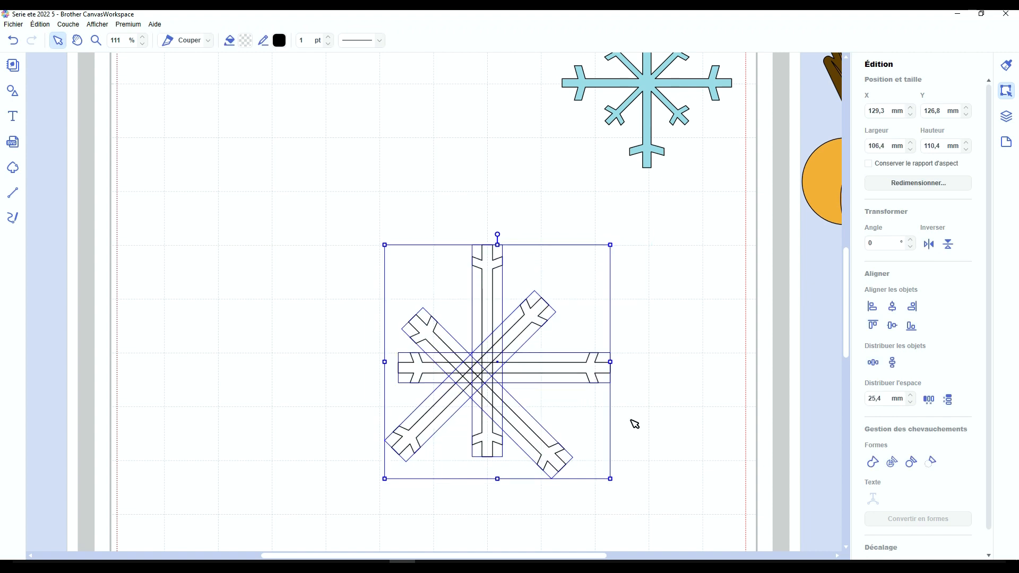
click(891, 307)
click(891, 325)
- Move the snowflake to the left side of the mat and place two copies, one beside it and one below
drag(542, 323, 308, 280)
drag(401, 424, 162, 221)
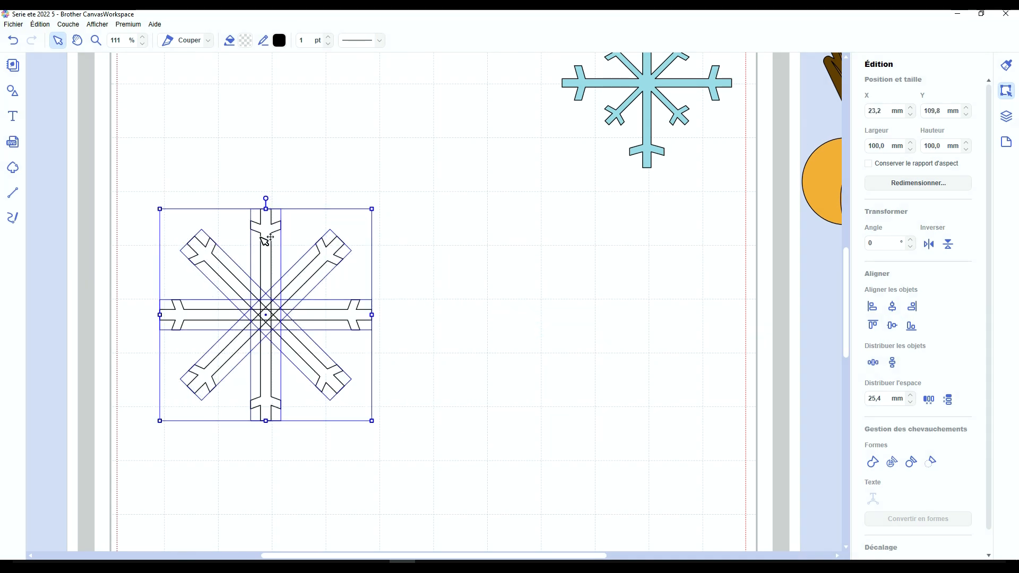
drag(268, 232, 236, 245)
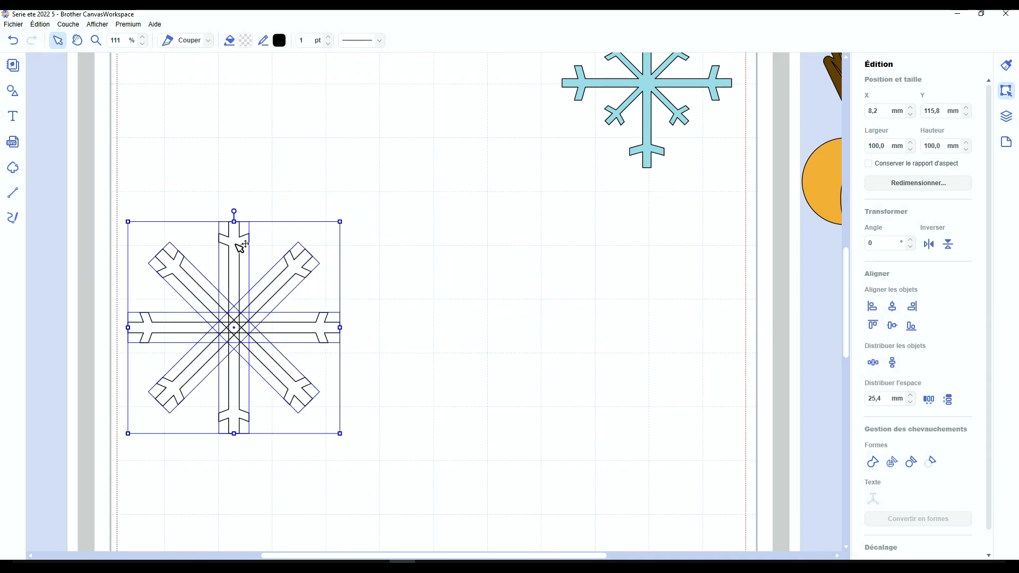
key(ctrl+v)
drag(359, 424, 367, 425)
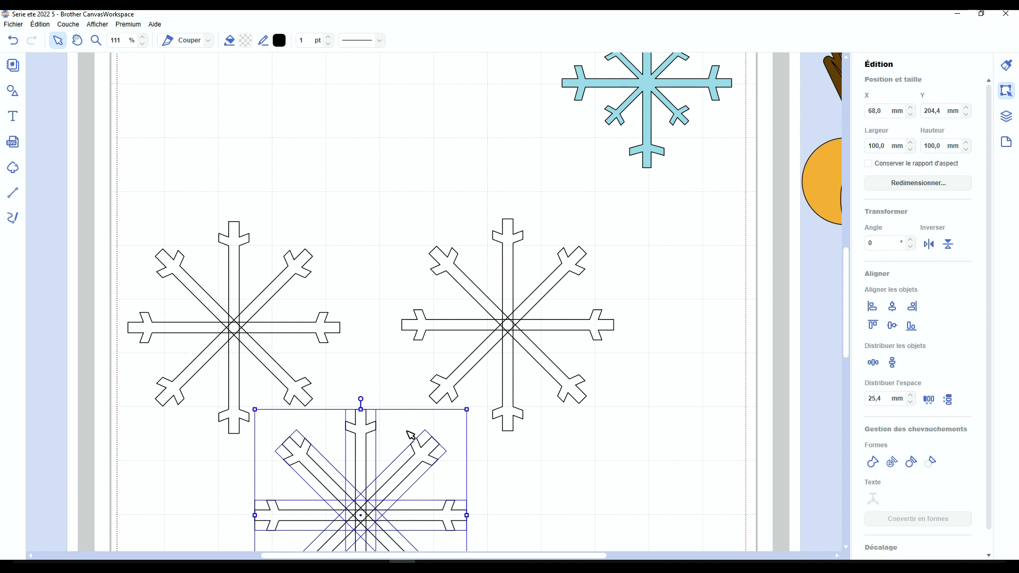
click(584, 451)
scroll(512, 431, down, 3)
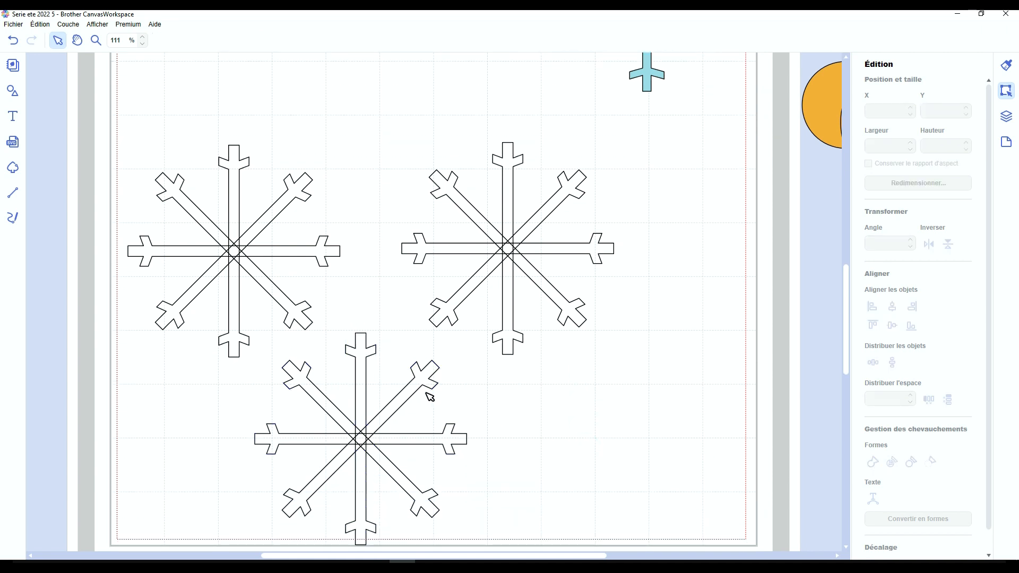
- Merge the branches of the leftmost snowflake into a single shape and move it to the upper left of the mat
scroll(409, 390, up, 5)
drag(311, 221, 175, 404)
click(870, 461)
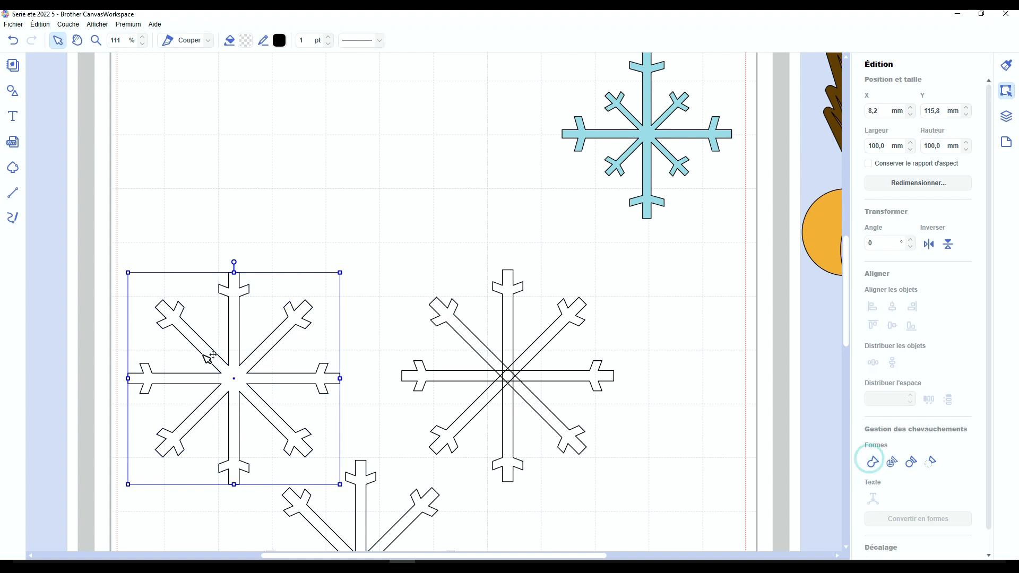
drag(234, 374, 252, 221)
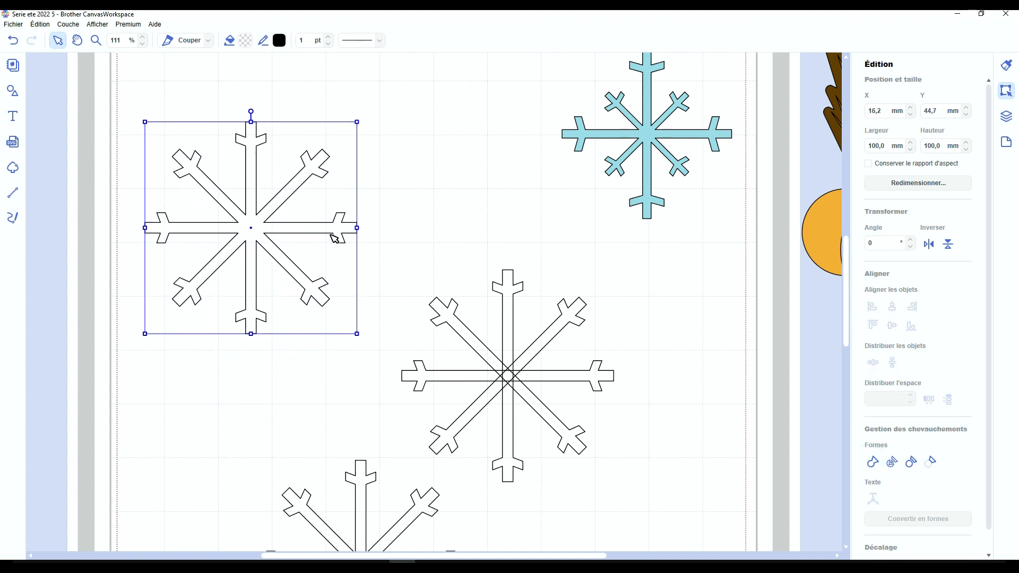
scroll(274, 242, down, 1)
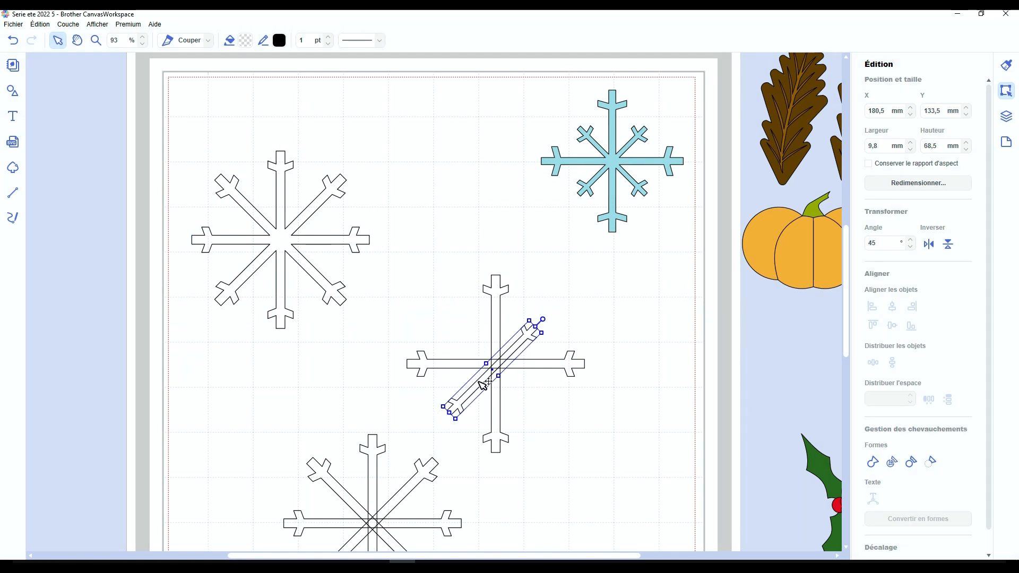
- Position the short diagonal branch over the cross, duplicate it and flip the copy horizontally
drag(479, 381, 475, 382)
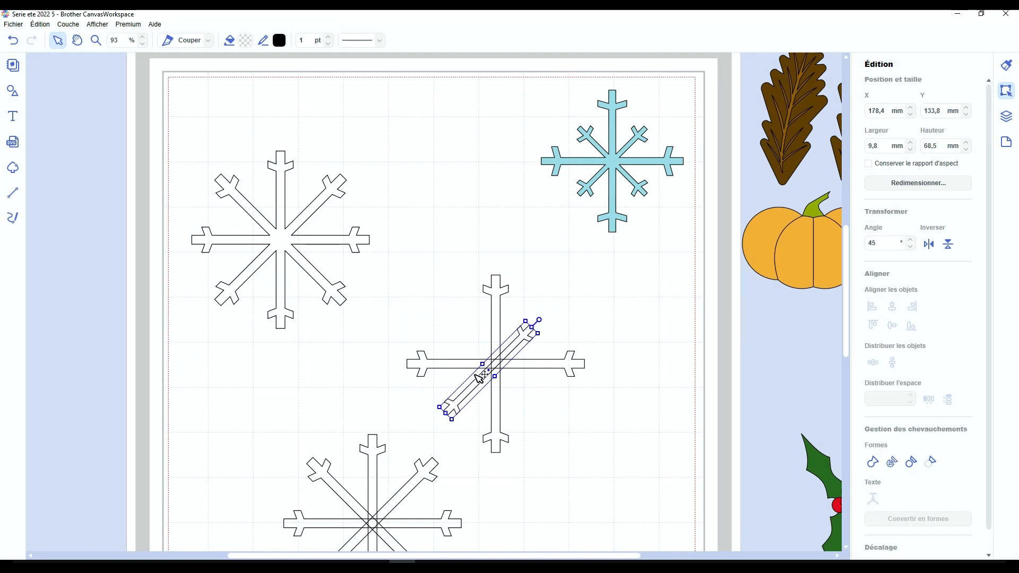
key(ctrl+d)
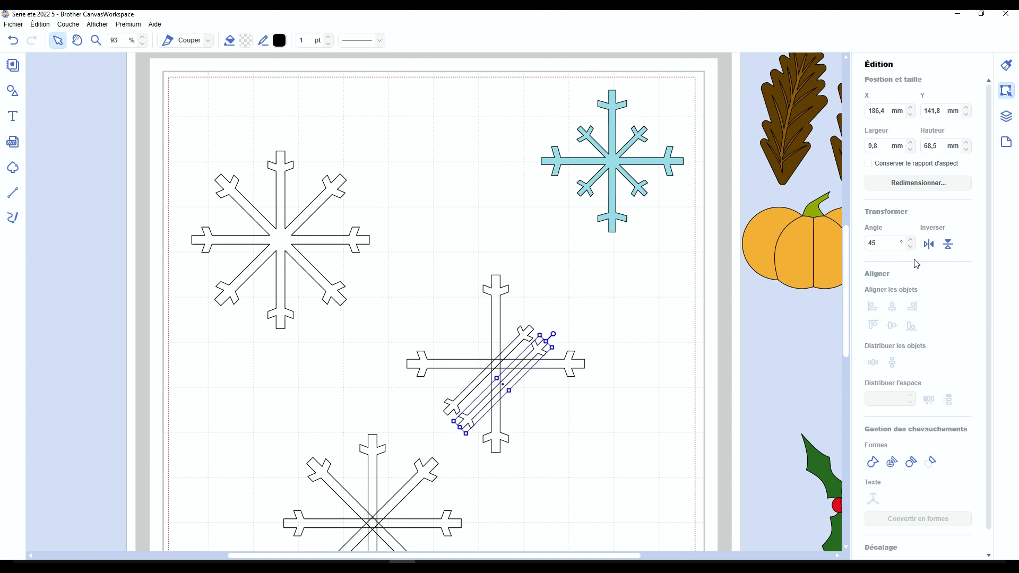
click(929, 244)
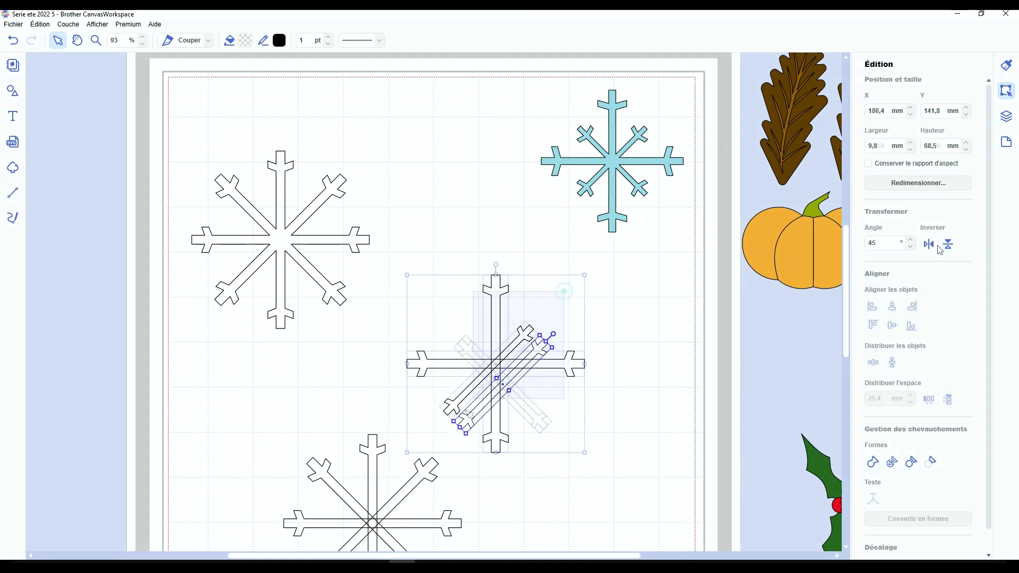
- Center the two long and two short branches on each other in both directions and merge them into a single snowflake
drag(425, 436, 564, 291)
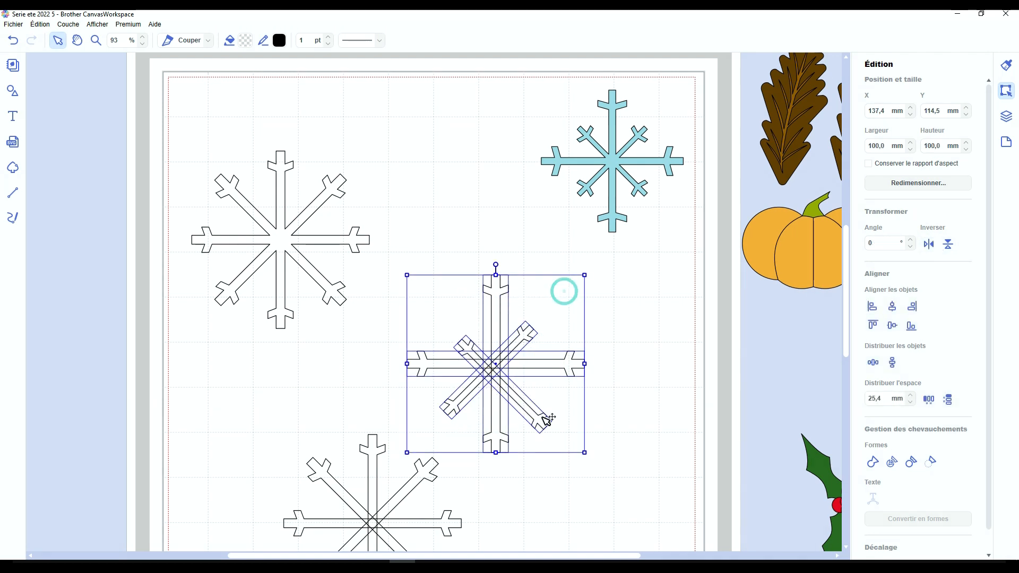
click(892, 306)
click(891, 325)
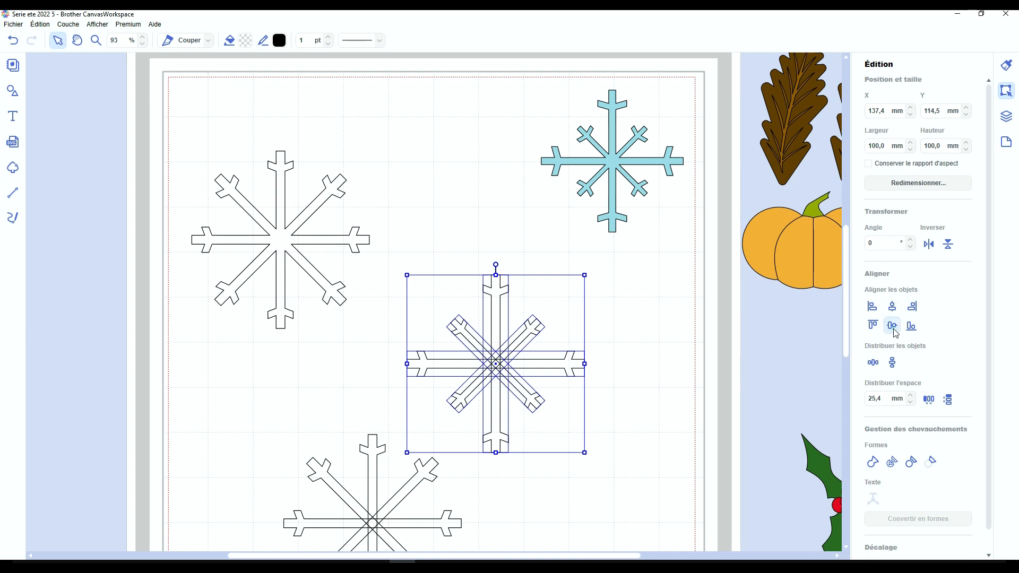
click(874, 466)
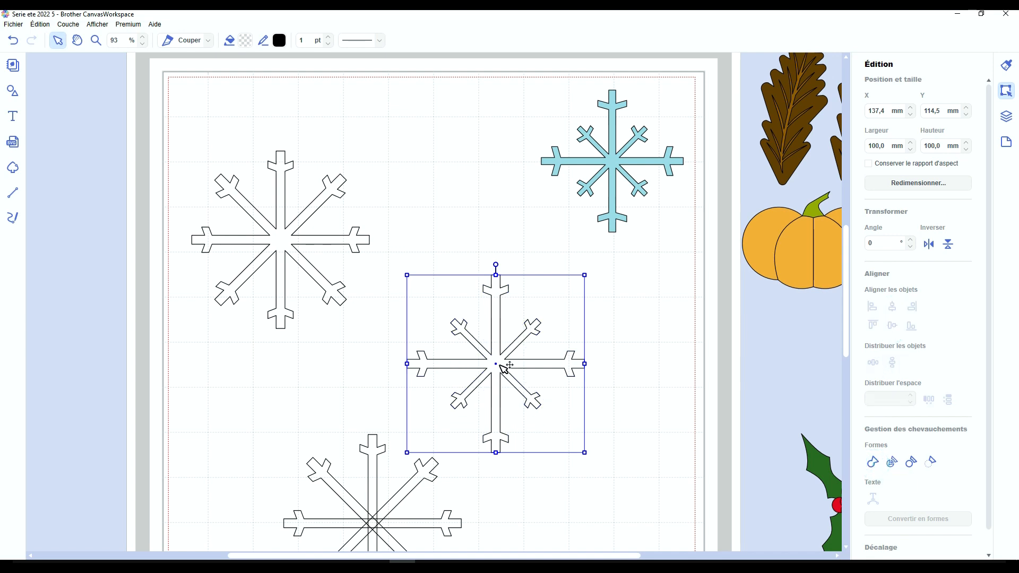
- Move the merged snowflake up beside the first one and shift the unmerged eight-armed snowflake to the lower middle of the mat
drag(501, 365, 461, 278)
drag(284, 318, 511, 414)
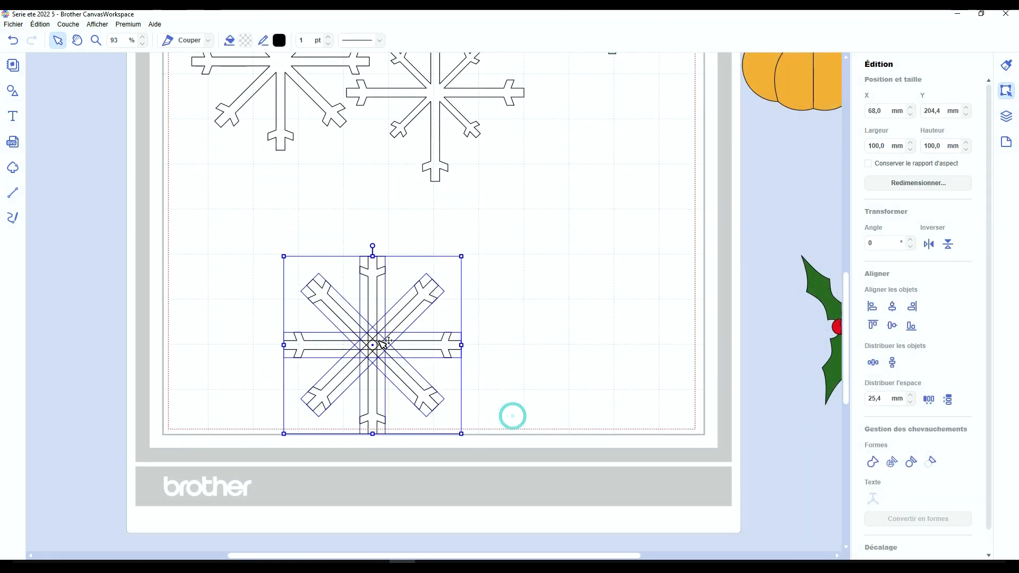
drag(307, 387, 380, 341)
click(620, 304)
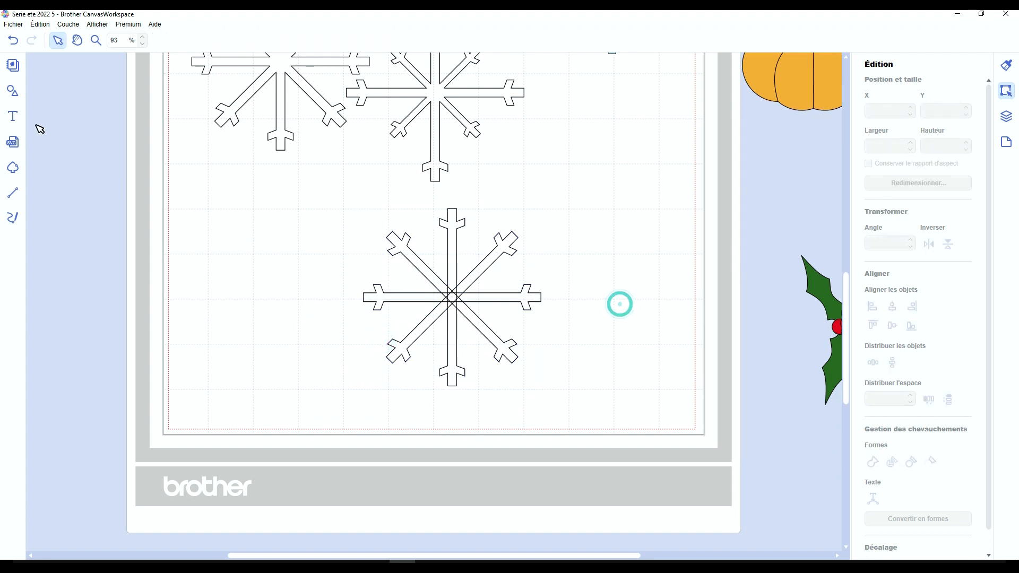
- Insert an equilateral triangle, scale it to 50 mm wide by 43.3 mm high and place it beside the unmerged snowflake
click(13, 90)
scroll(175, 354, up, 15)
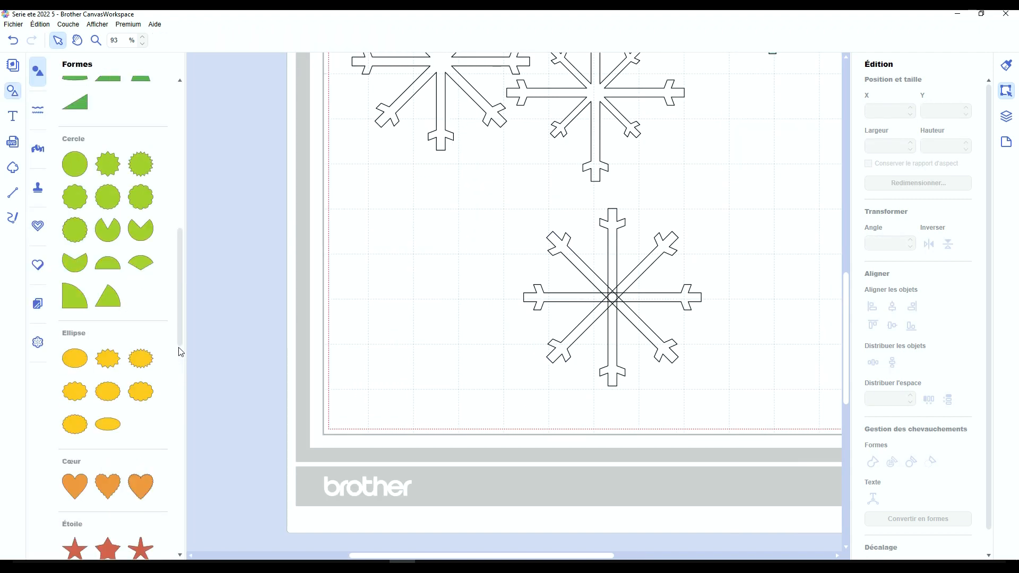
drag(87, 340, 530, 298)
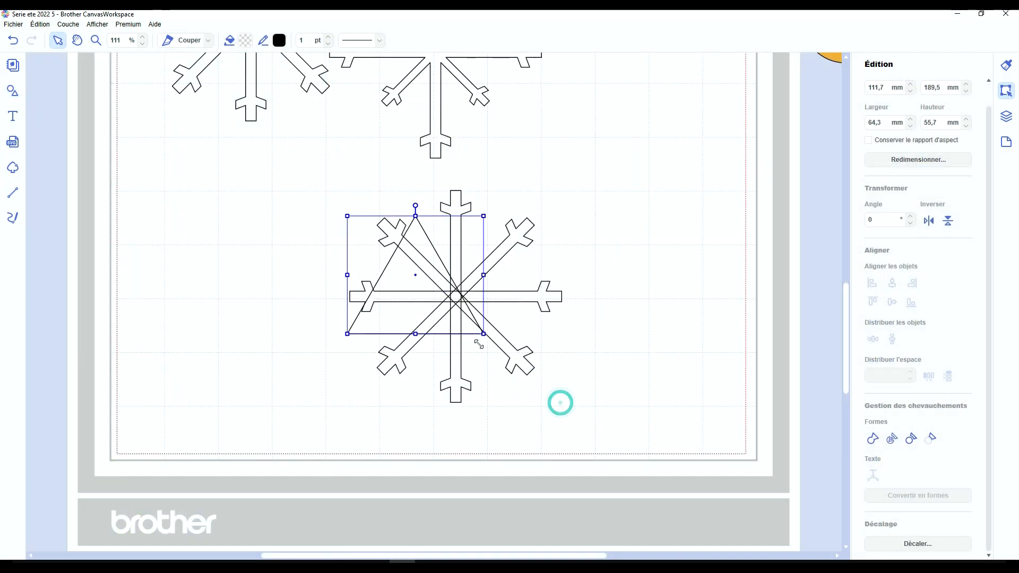
drag(479, 344, 452, 324)
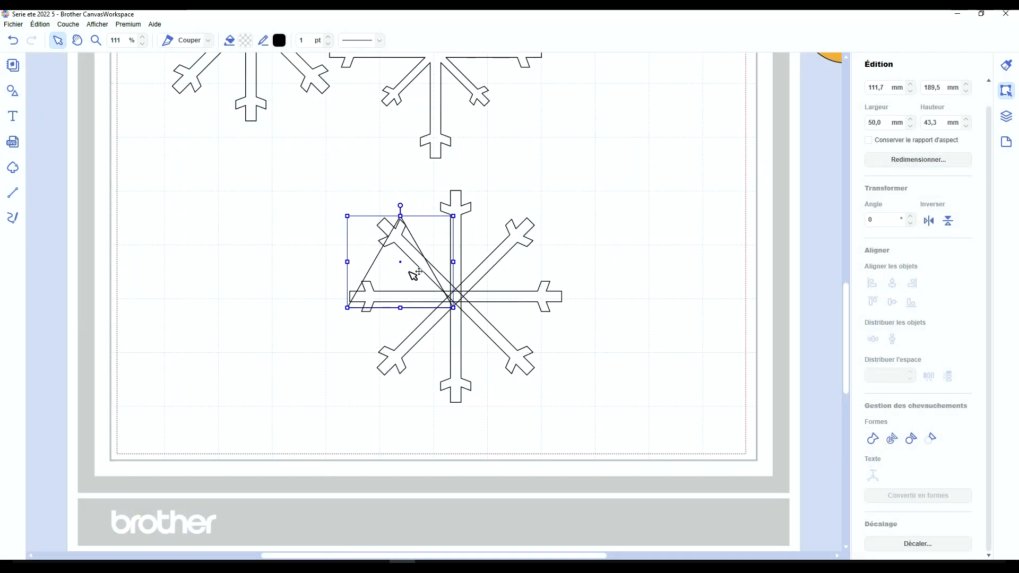
drag(411, 274, 657, 353)
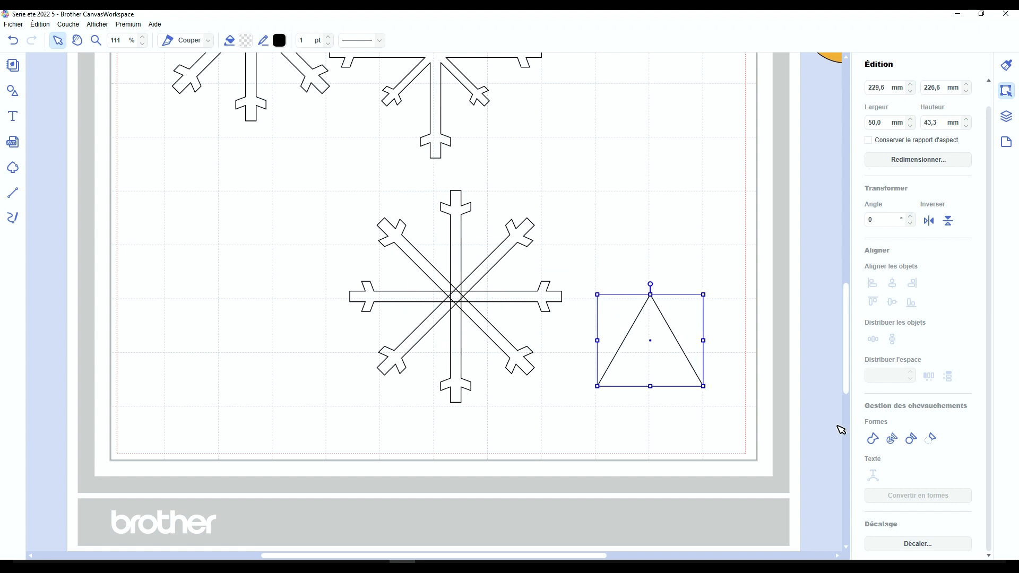
- Offset the triangle inward by 5 mm with rounded corners and combine both outlines into one hollow triangle
click(921, 544)
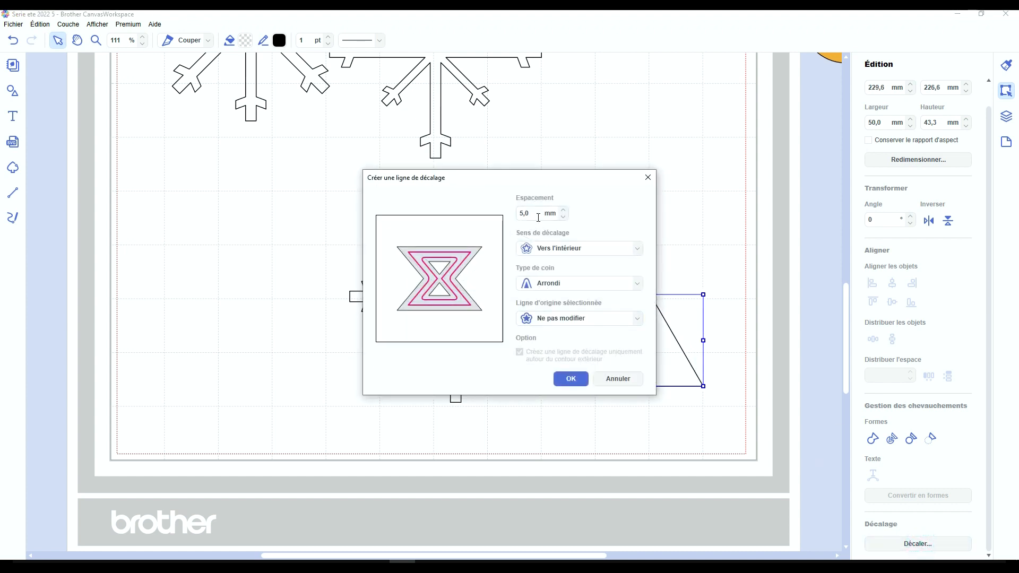
click(564, 378)
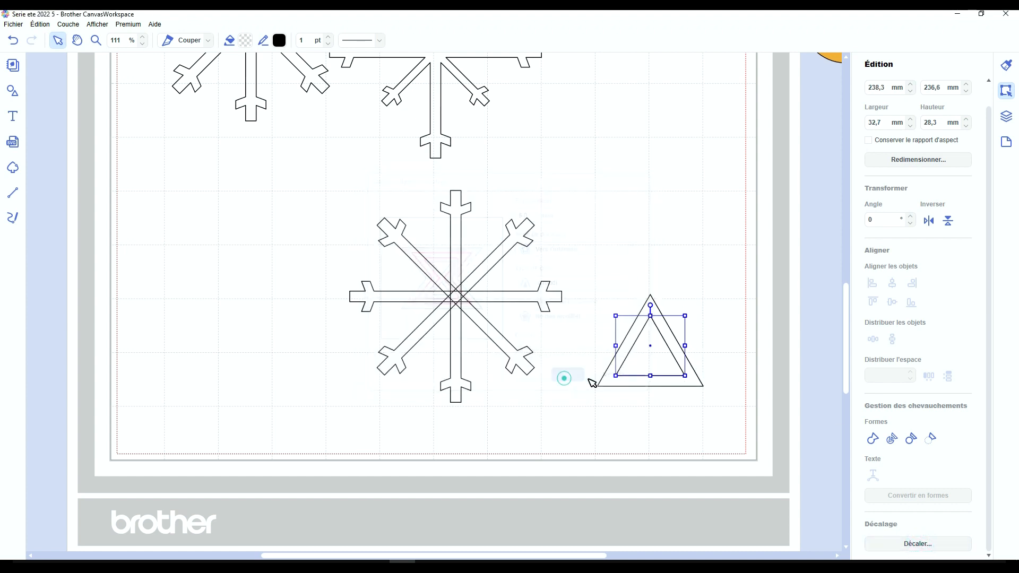
drag(718, 300, 630, 394)
click(893, 440)
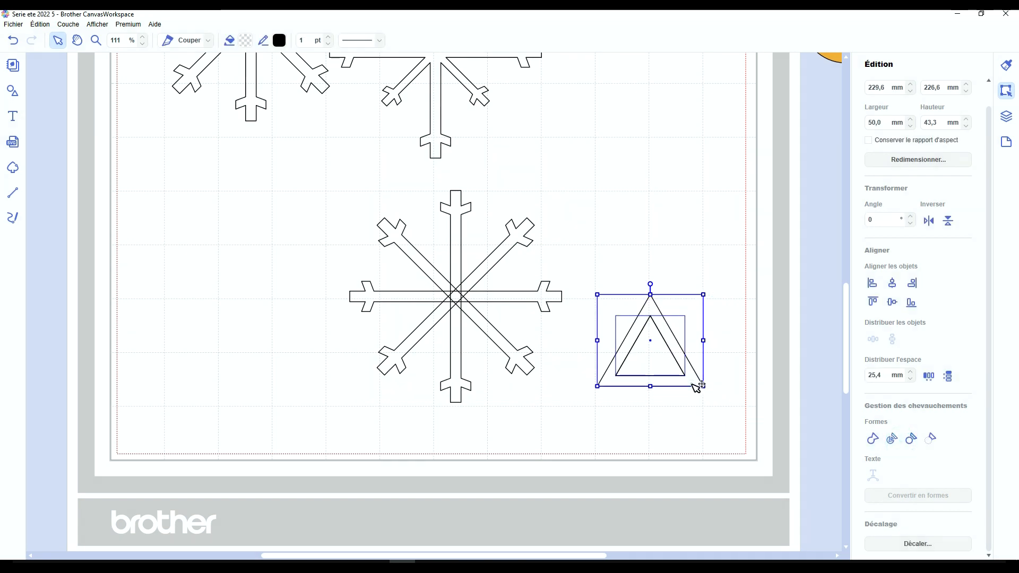
click(662, 360)
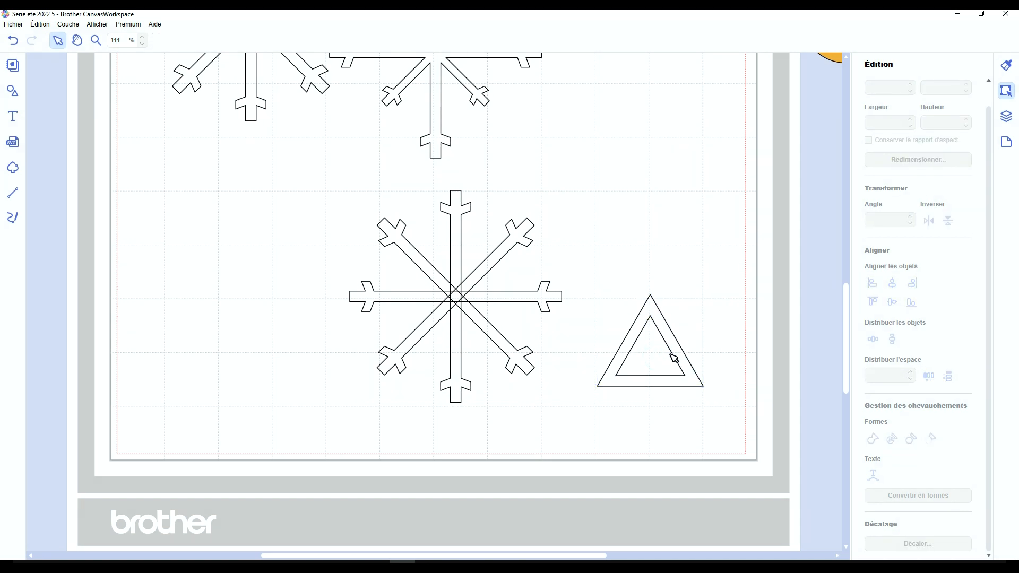
- Duplicate the hollow triangle with the copy rotated to 300 degrees, and center both on each other horizontally and vertically
click(674, 341)
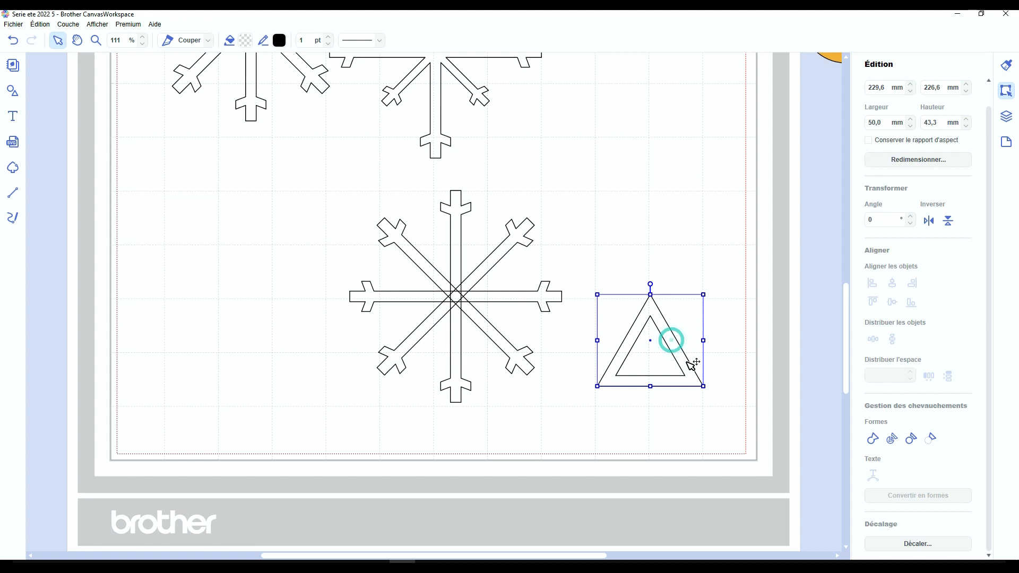
key(ctrl+d)
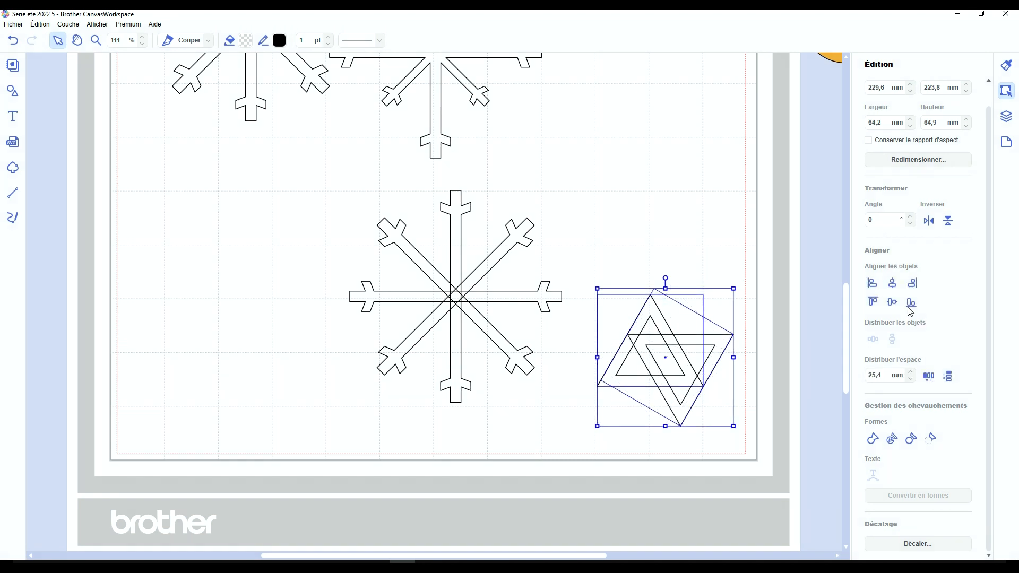
click(892, 283)
click(892, 303)
click(744, 336)
- Nudge the inverted hollow triangle downward until both triangles form a symmetrical six-pointed star
click(695, 336)
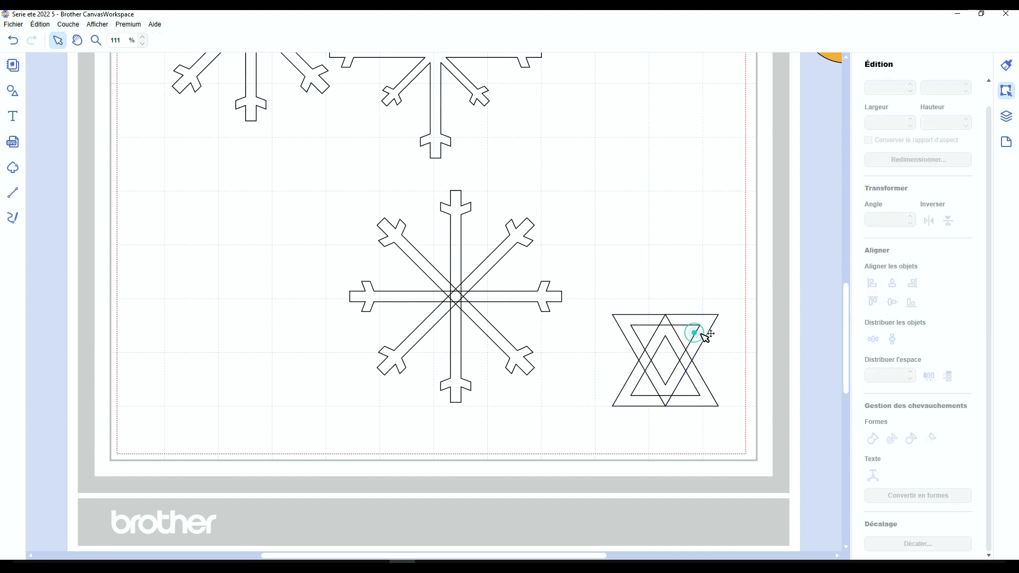
key(Down)
key(Down)
key(Down)
key(Down)
key(Down)
key(Down)
key(Down)
key(Down)
key(Down)
key(Down)
key(Down)
key(Down)
key(Down)
key(Down)
key(Down)
key(Down)
key(Down)
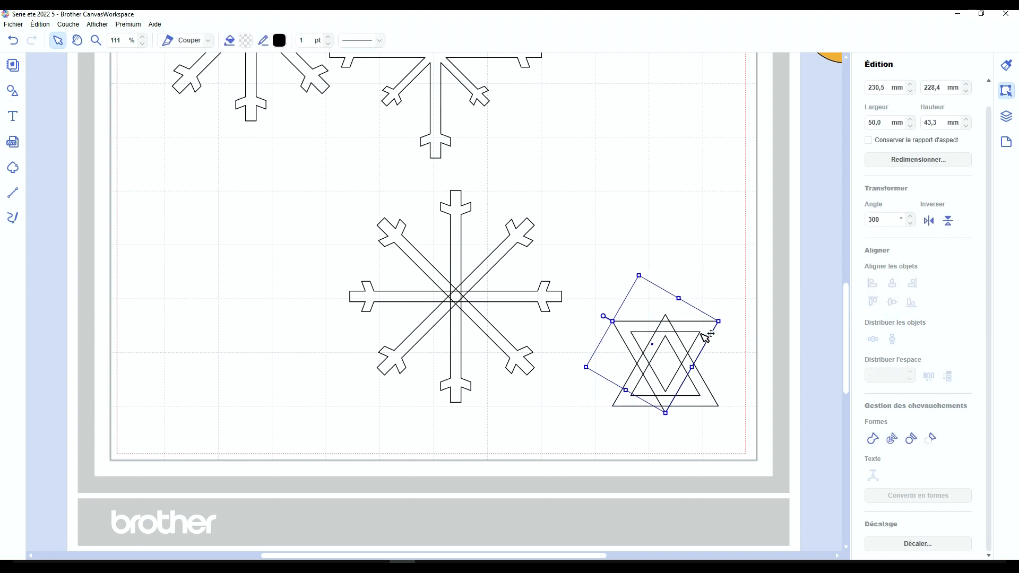
- Merge the two hollow triangles into a single star and rotate it to 30 degrees
drag(583, 438, 743, 294)
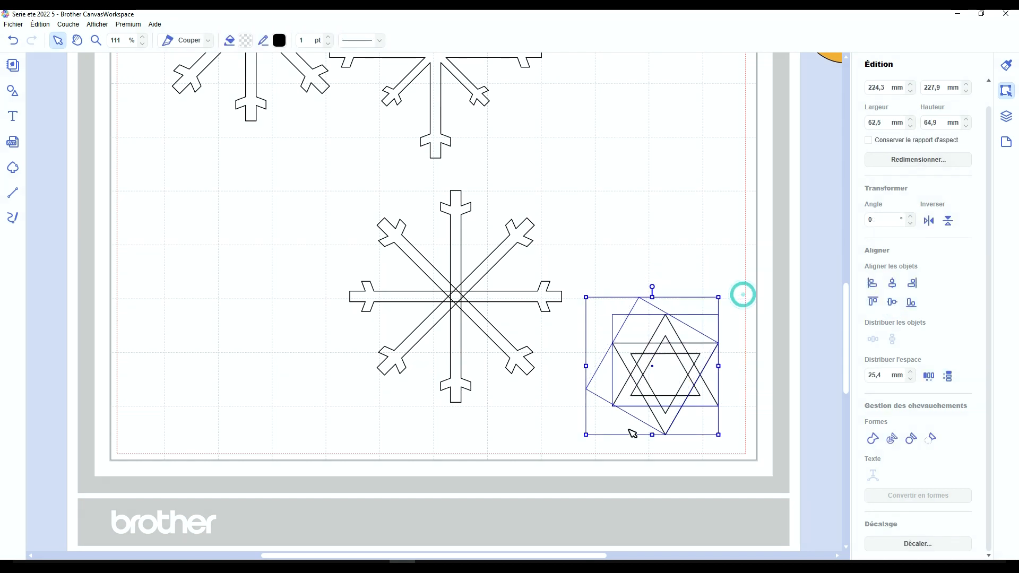
click(873, 438)
click(745, 387)
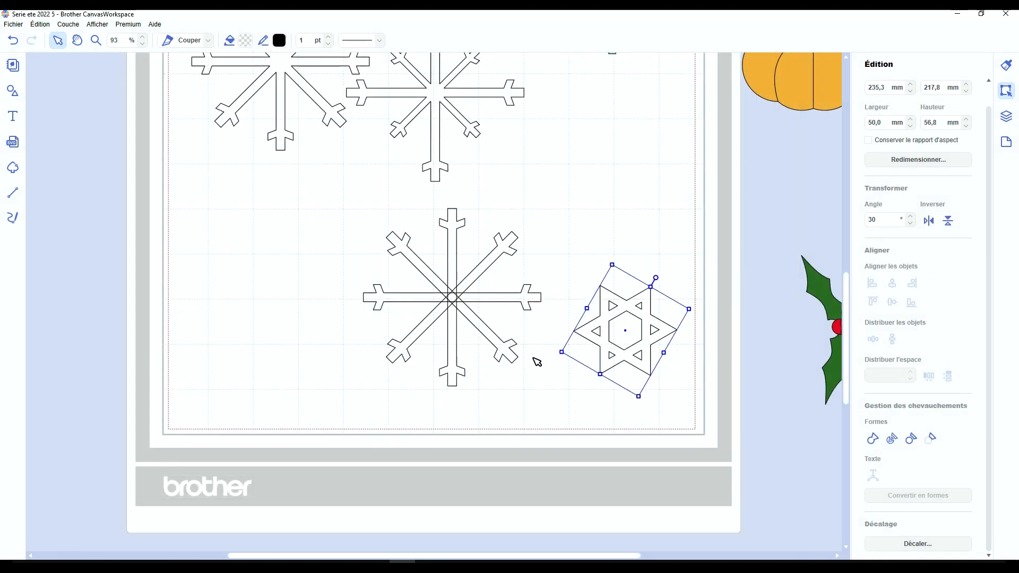
- Rotate the horizontal branch of the unmerged snowflake to 65 degrees and delete its two diagonal branches
scroll(537, 361, up, 3)
scroll(633, 374, up, 2)
scroll(584, 381, up, 1)
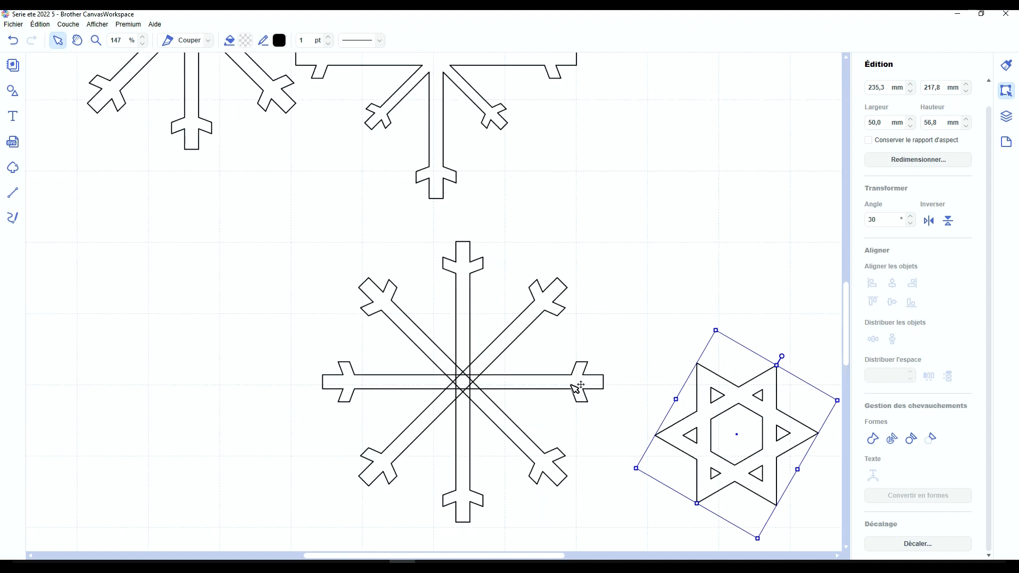
scroll(574, 386, down, 1)
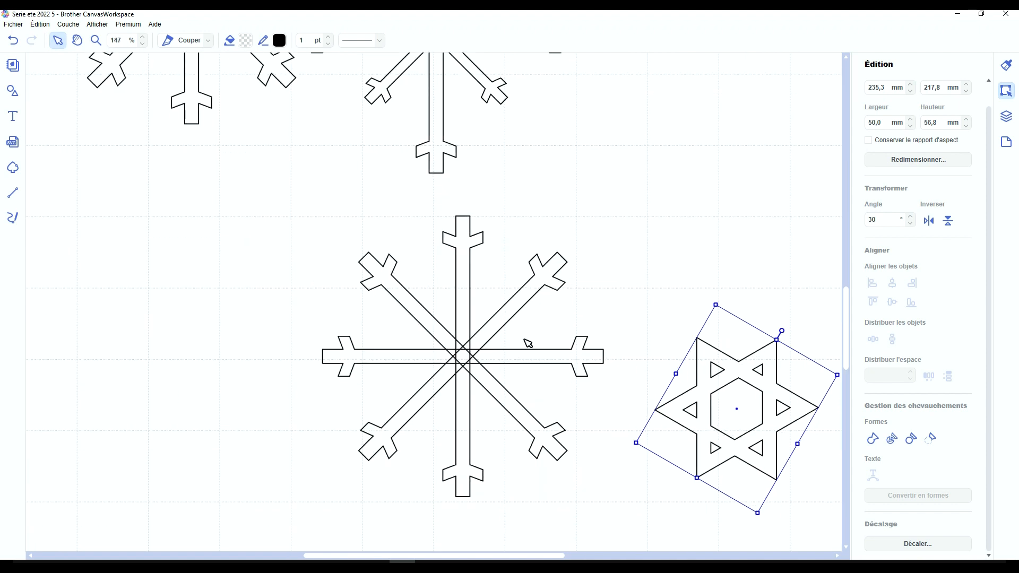
click(552, 360)
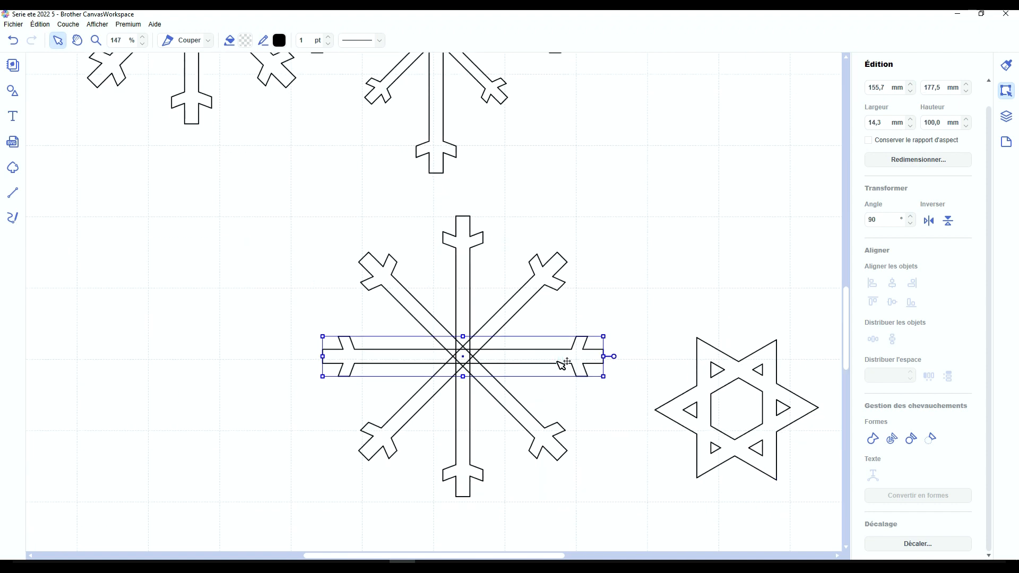
drag(614, 357, 609, 288)
click(413, 296)
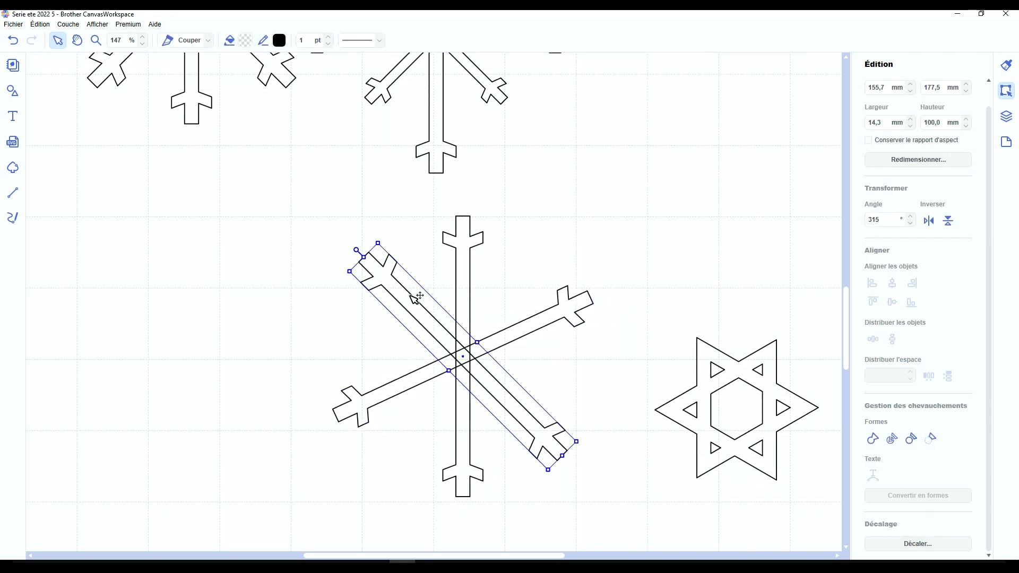
key(Delete)
- Duplicate the 65-degree branch and flip the copy horizontally
click(581, 317)
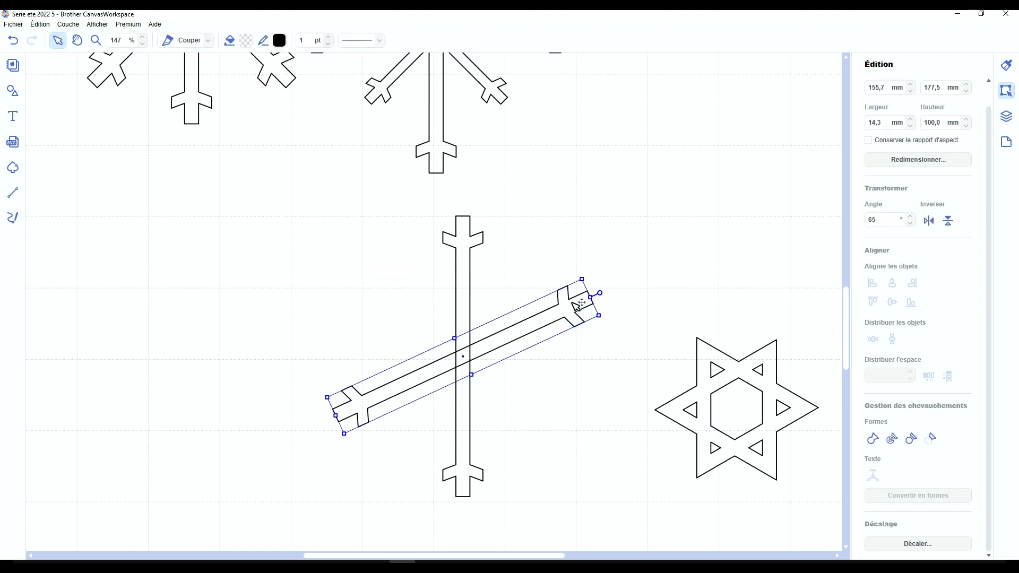
key(ctrl+d)
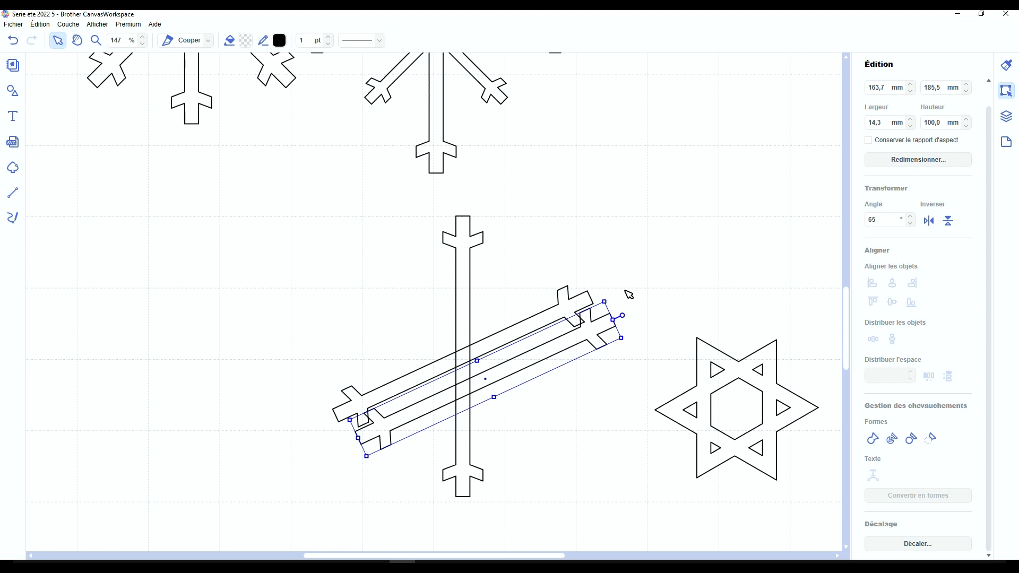
click(928, 220)
- Center the vertical branch and the two slanted branches on each other horizontally and vertically to form a six-armed snowflake
drag(646, 216, 395, 442)
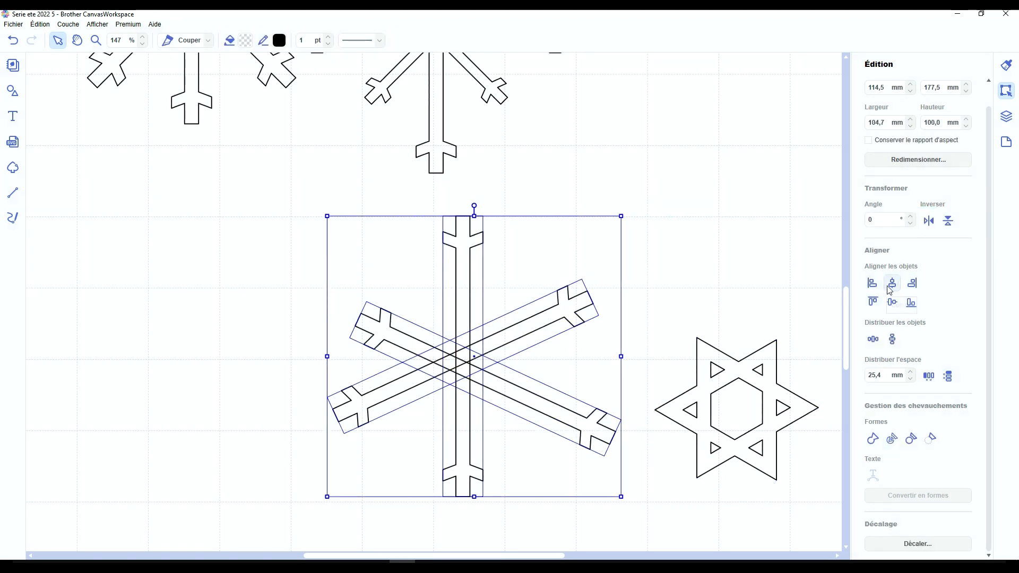
click(892, 302)
click(890, 302)
click(689, 256)
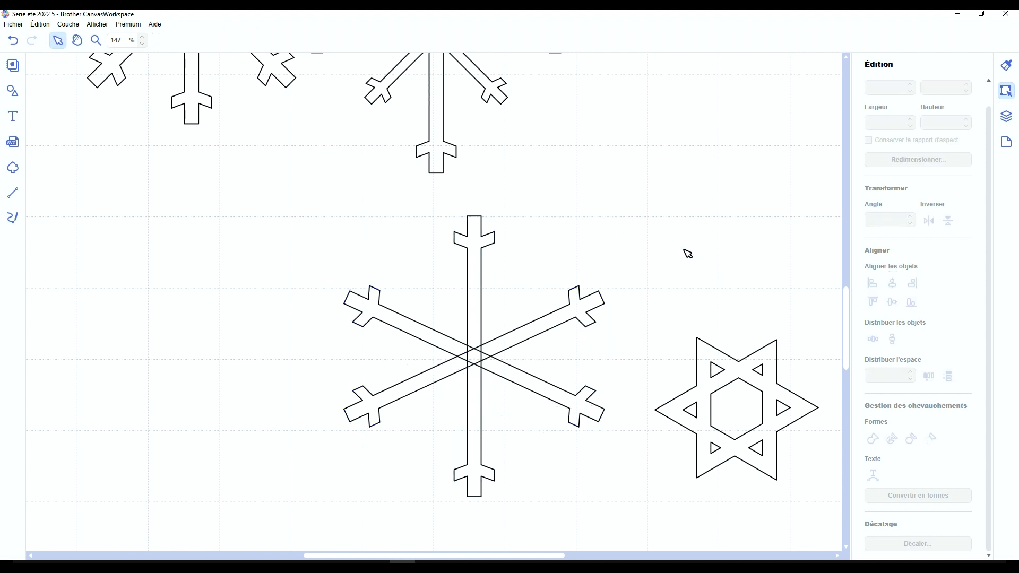
- Center the hollow star on the six-armed snowflake and merge the star and branches into a single shape
drag(730, 369, 471, 317)
drag(610, 208, 409, 455)
click(892, 283)
click(892, 302)
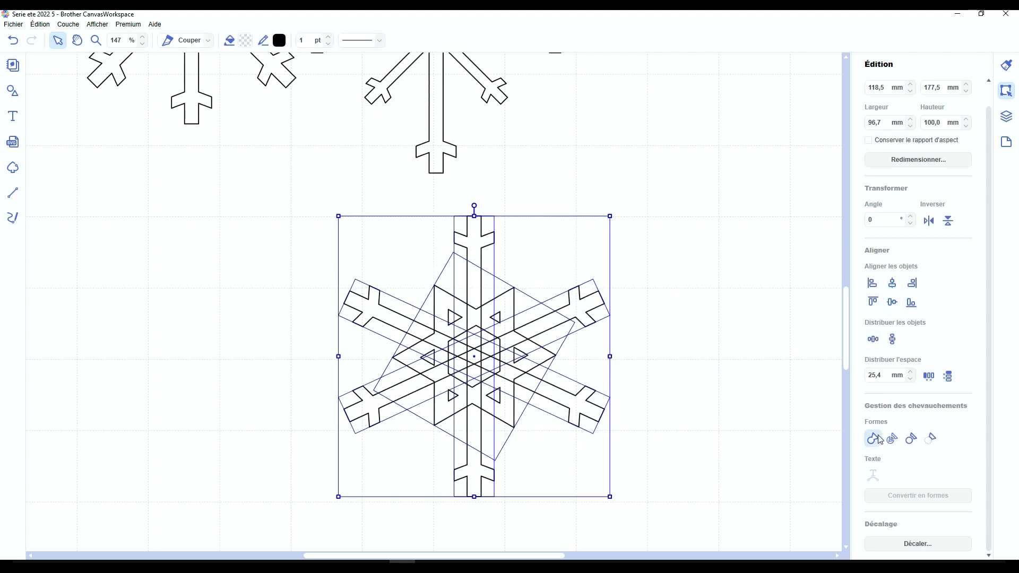
click(873, 438)
click(717, 399)
- Scale down the six-armed snowflake with the star center
scroll(526, 399, down, 5)
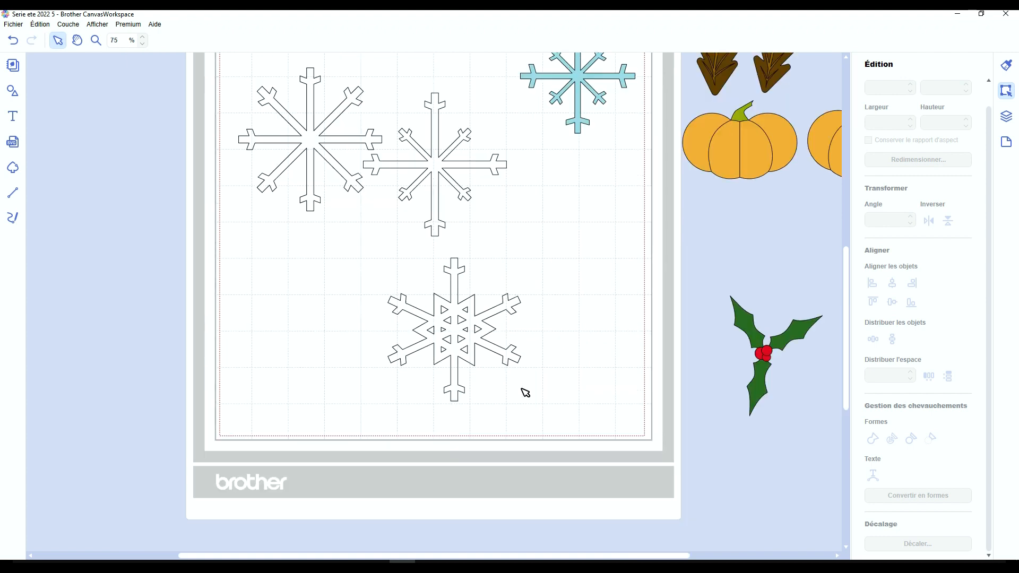
scroll(466, 403, up, 1)
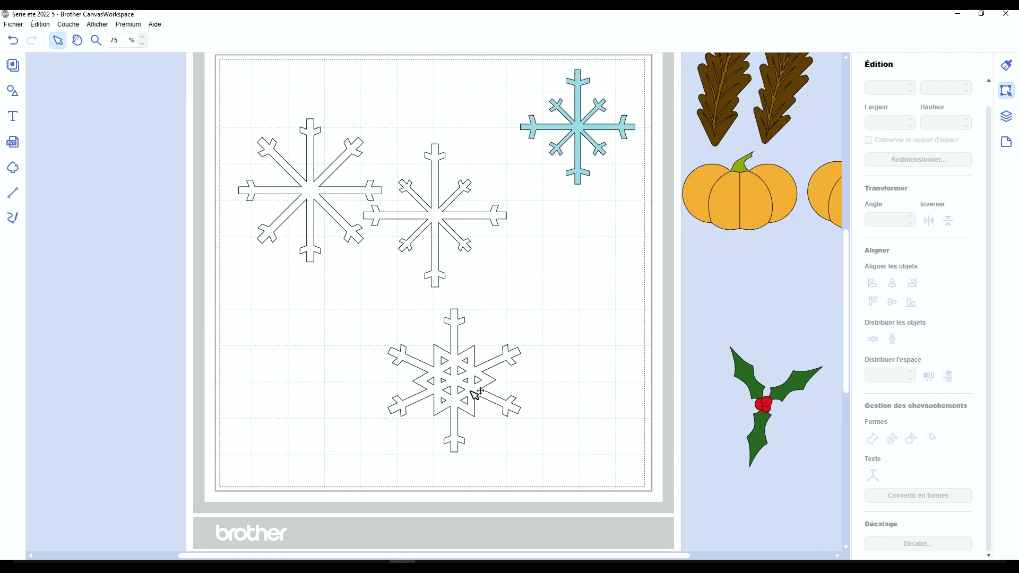
click(475, 394)
drag(519, 452, 475, 403)
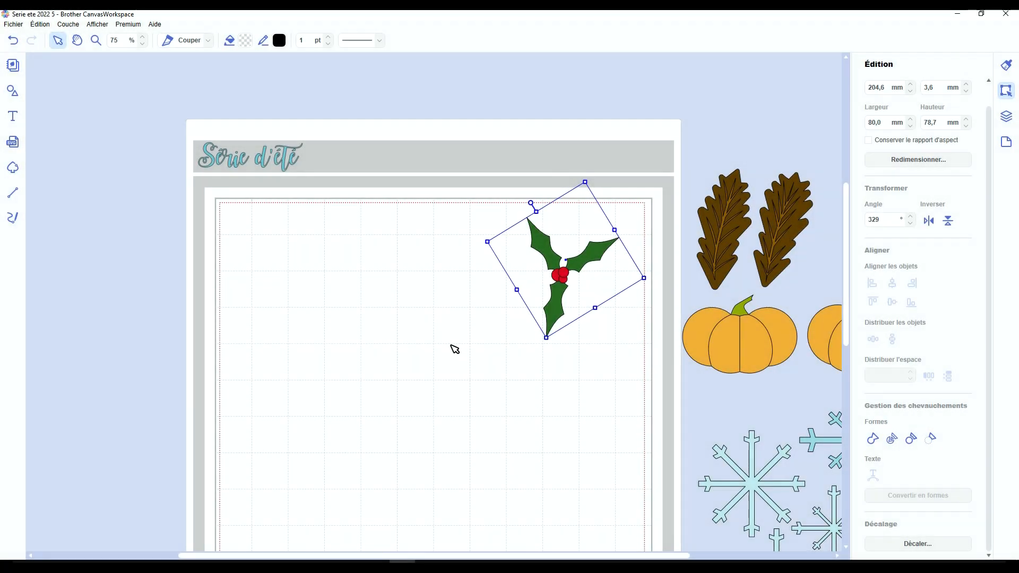
scroll(453, 348, down, 2)
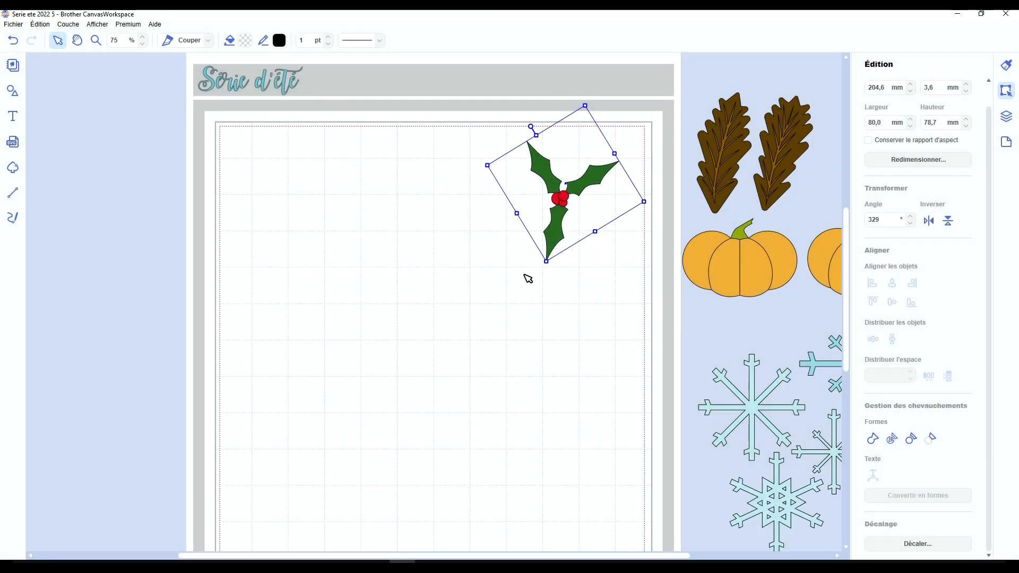
- Add a 100 mm circle and a 100 mm square to the mat
click(12, 90)
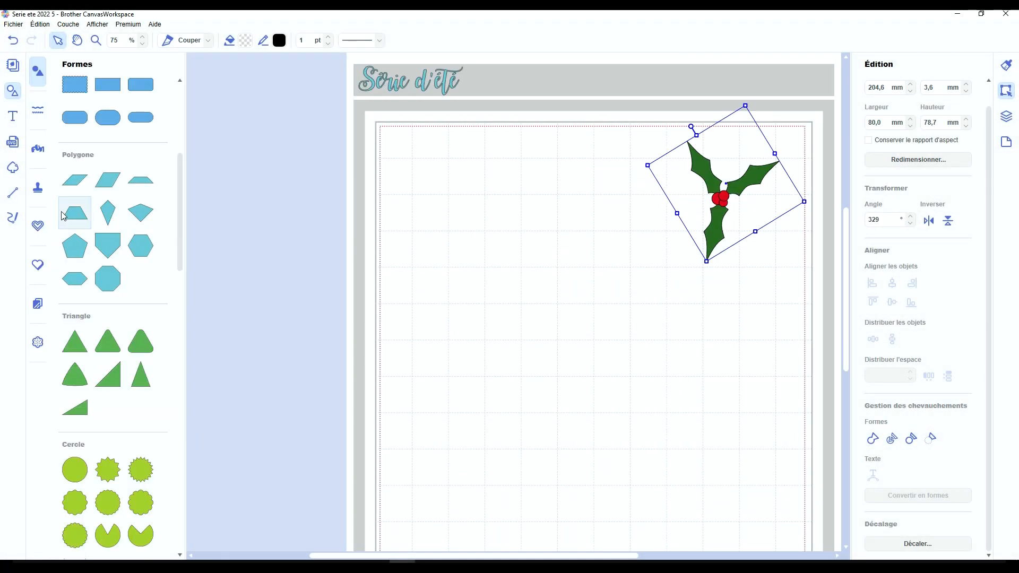
drag(75, 469, 412, 183)
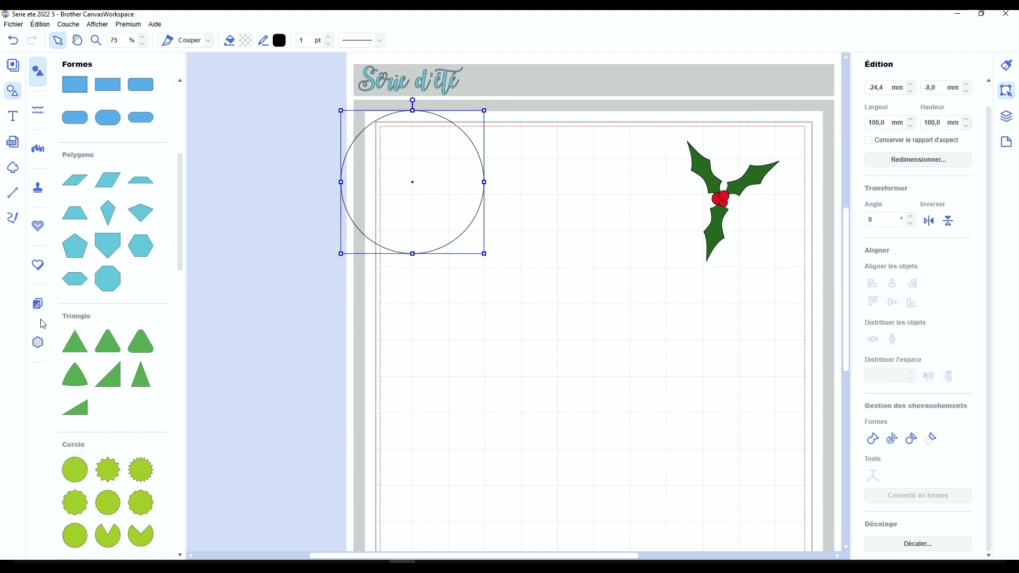
scroll(106, 318, up, 5)
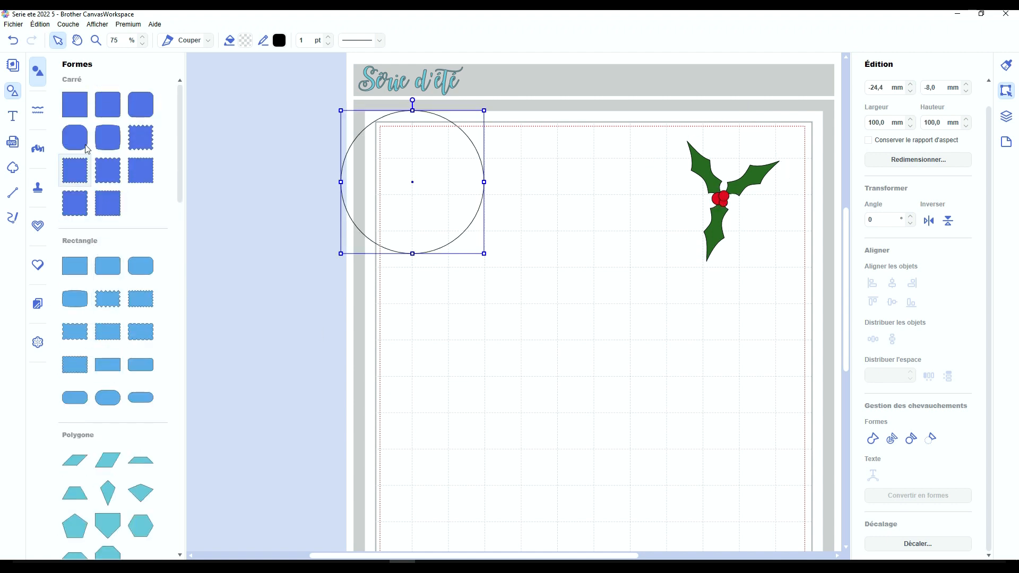
drag(75, 105, 547, 317)
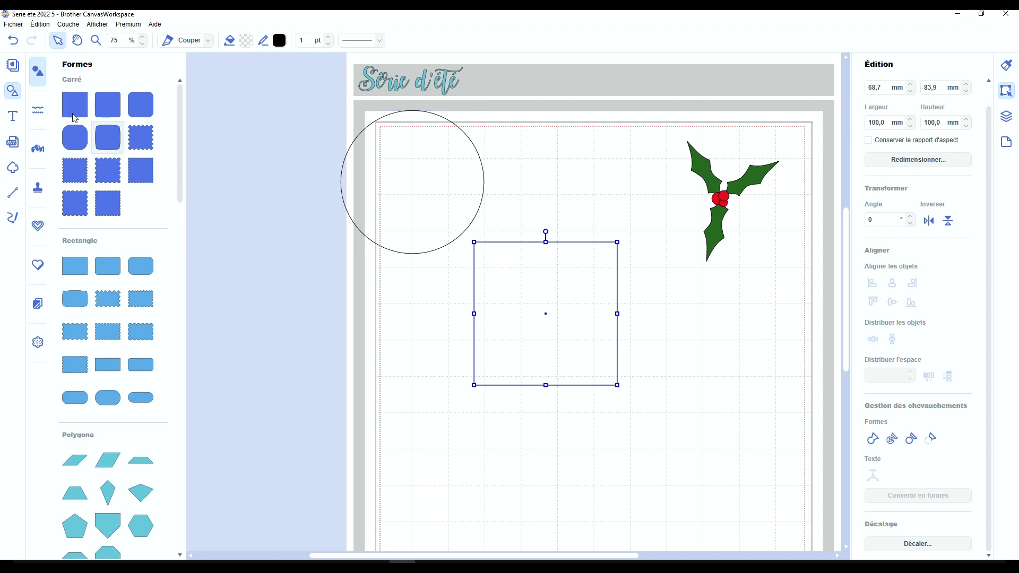
click(12, 91)
- Rotate the square 45 degrees into a diamond and place it near the middle of the mat
drag(373, 292, 425, 321)
drag(435, 259, 489, 284)
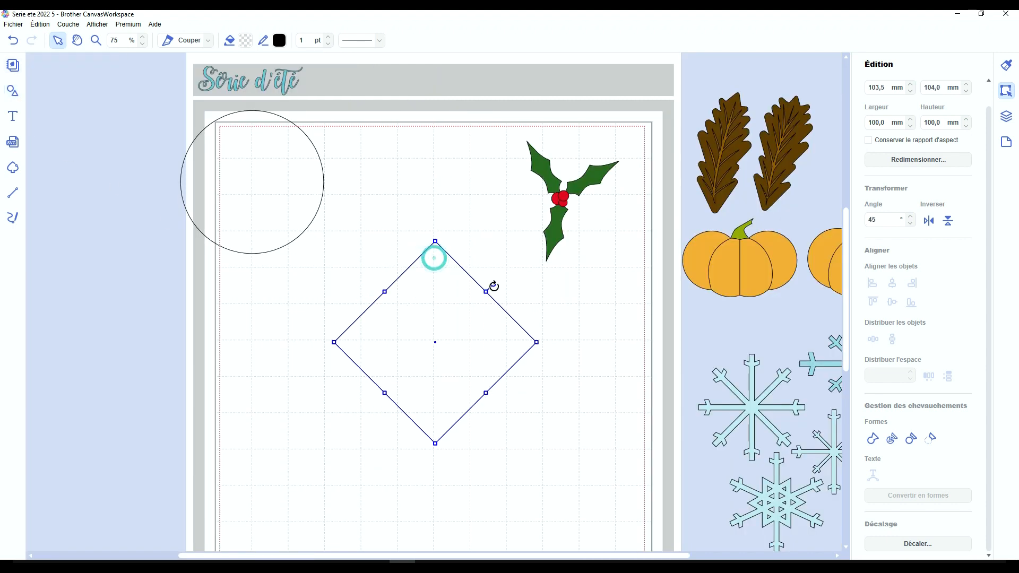
drag(436, 334, 409, 322)
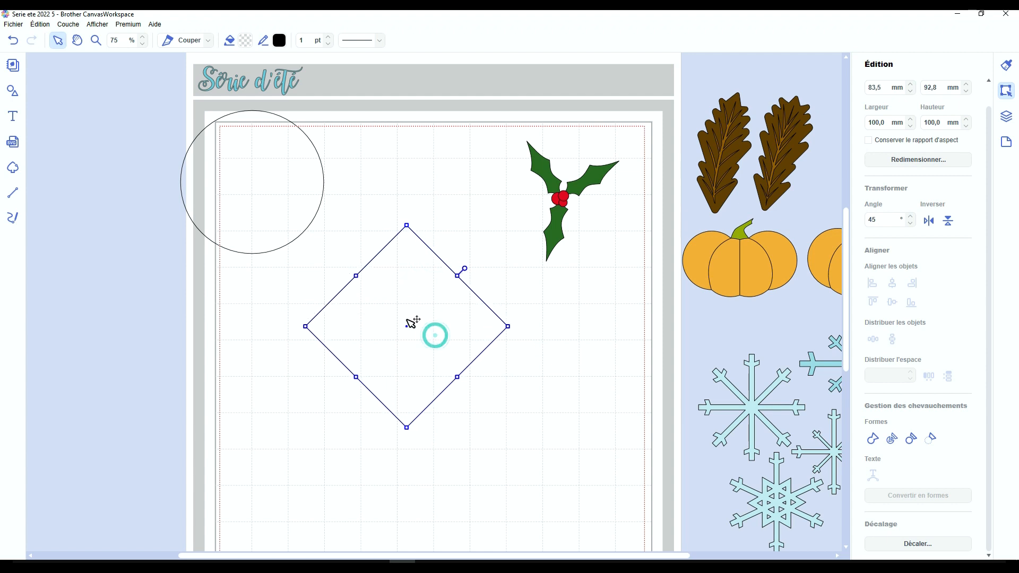
click(513, 405)
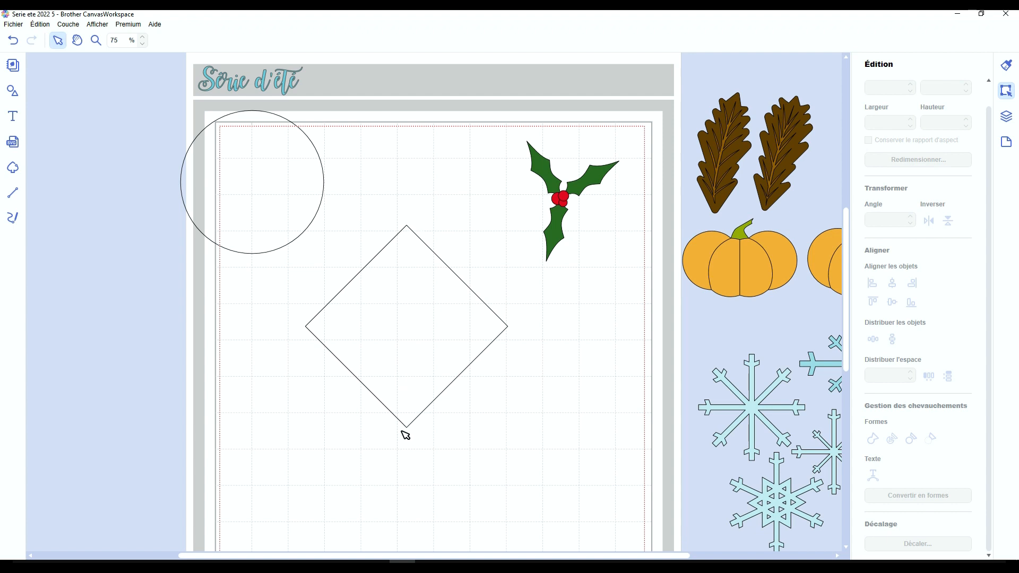
- Add a path point at the middle of each of the diamond's two upper edges
click(417, 319)
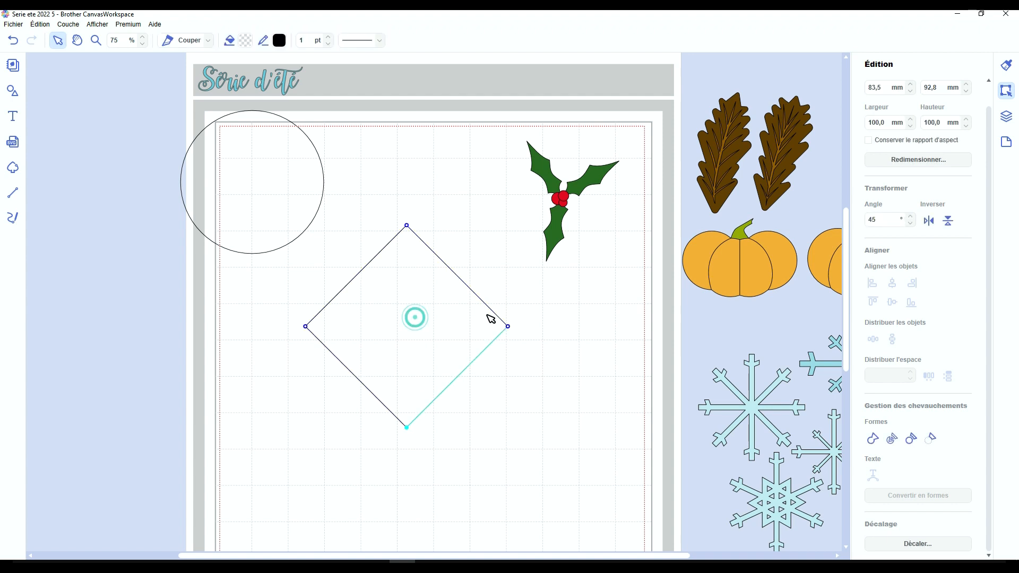
click(508, 326)
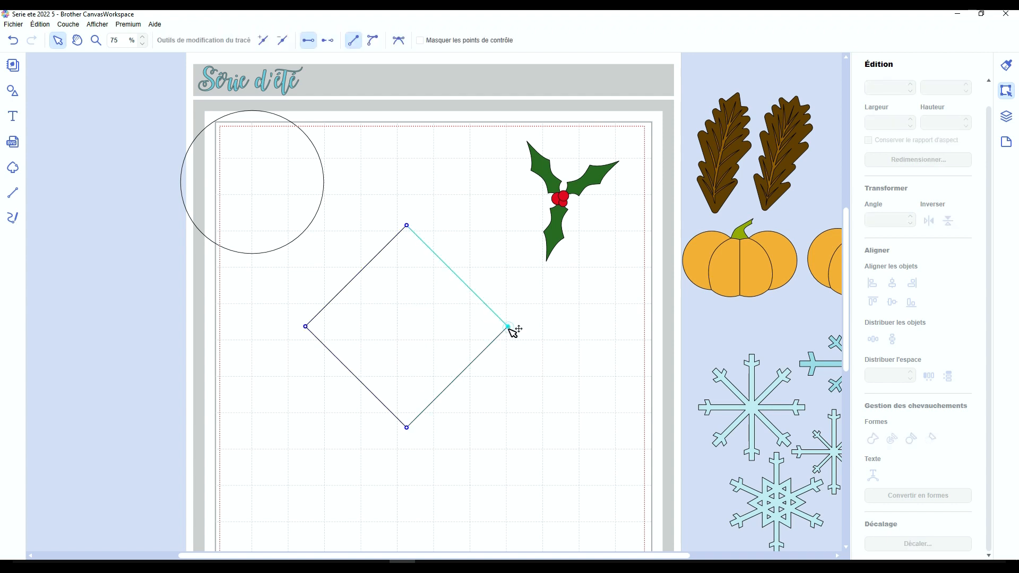
click(261, 42)
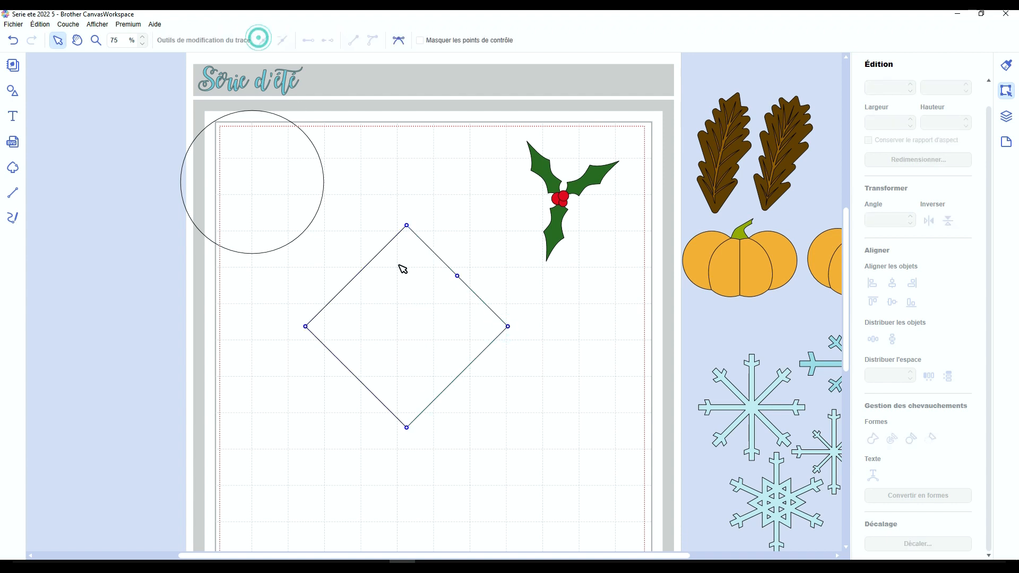
click(307, 326)
click(407, 226)
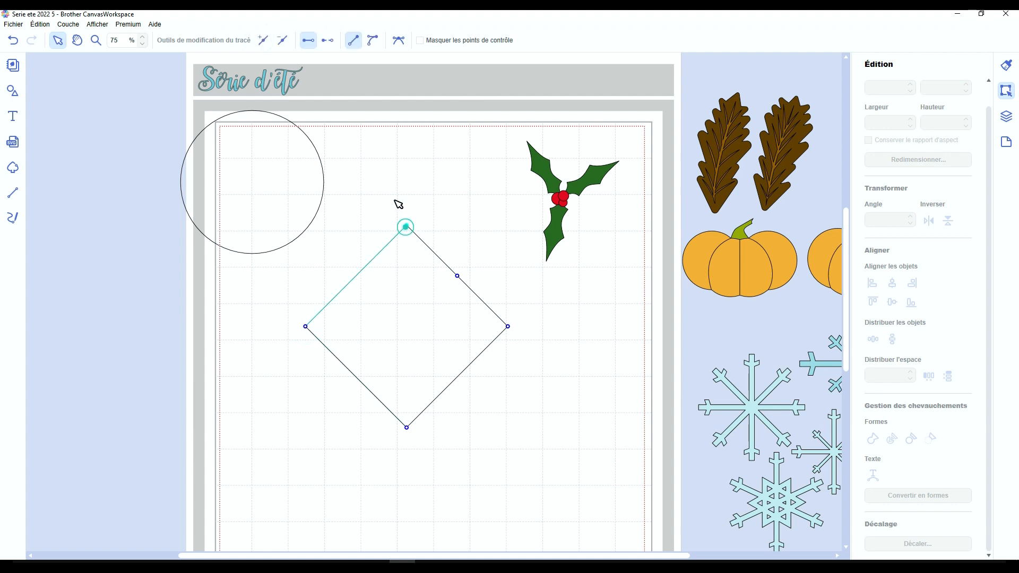
click(263, 40)
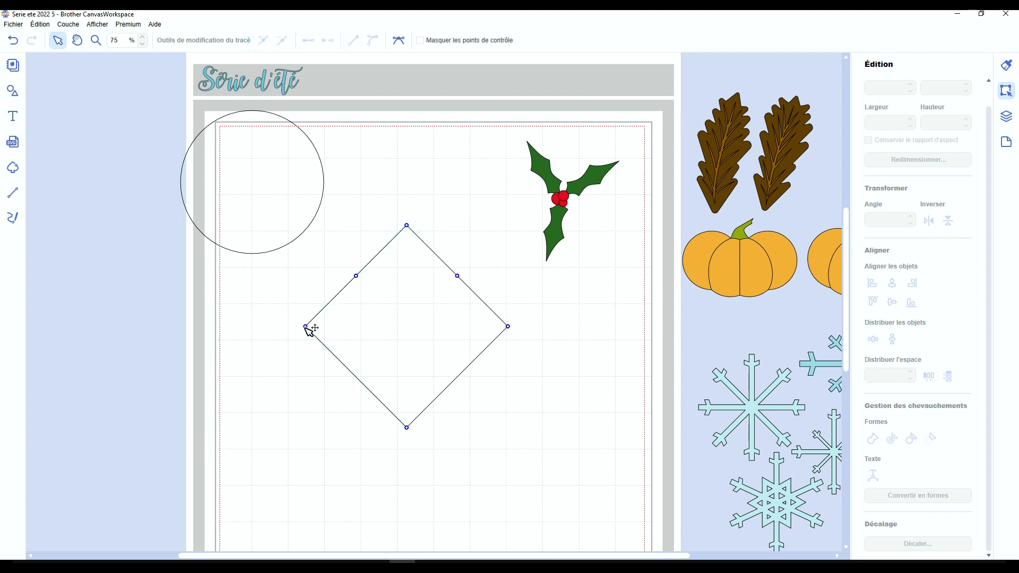
- Reshape the diamond into a narrow, elongated hexagon by pulling its side points inward
drag(306, 327, 356, 375)
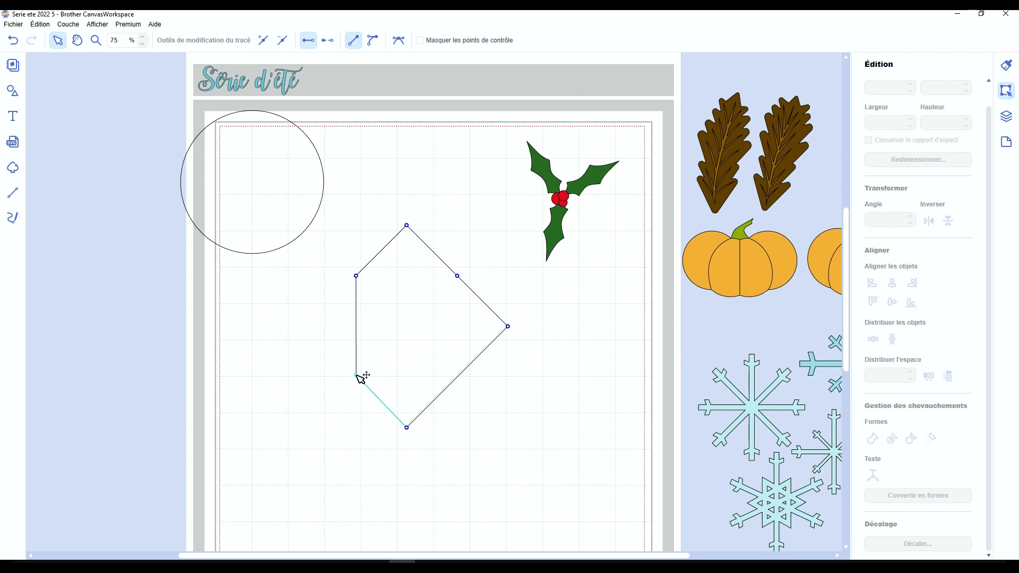
drag(508, 327, 462, 371)
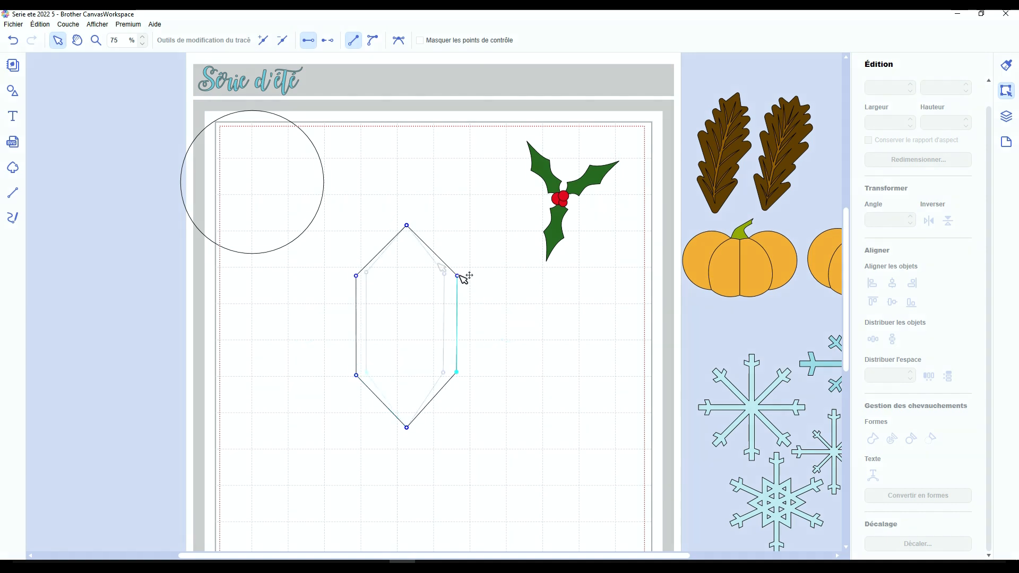
click(484, 334)
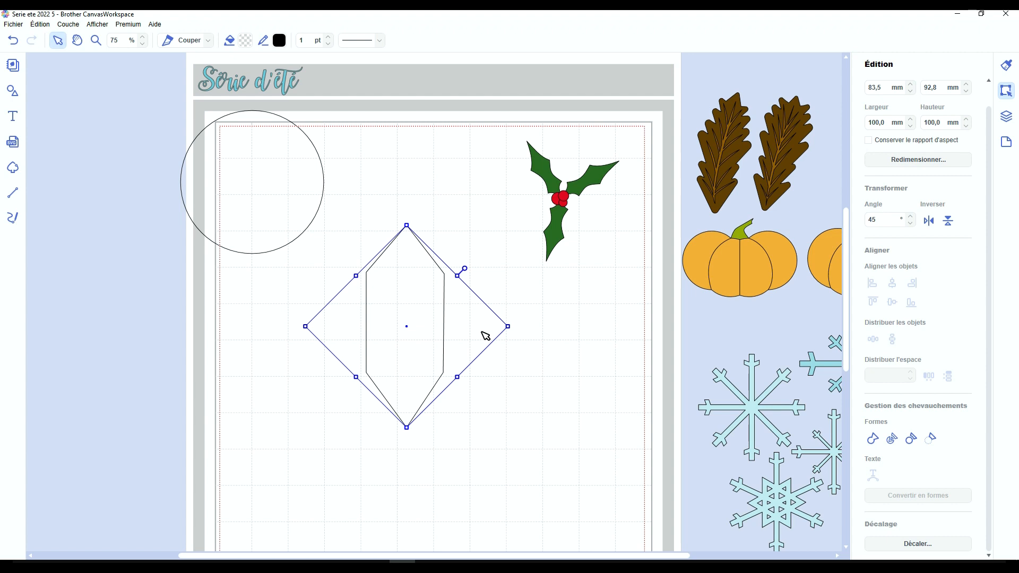
- Convert all the hexagon's edges to curves and bend each one inward to form a spiky holly leaf
double_click(484, 334)
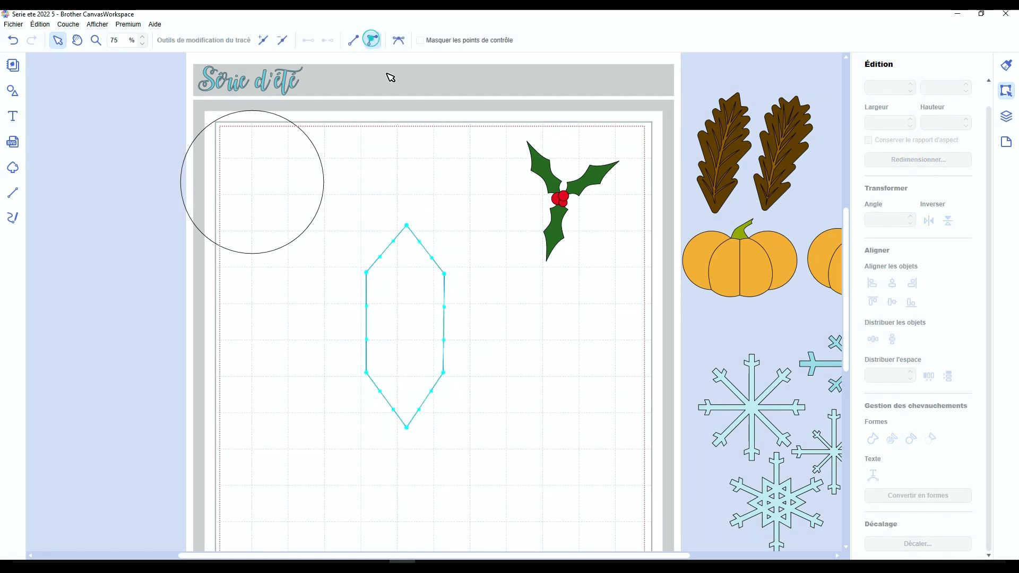
click(413, 256)
double_click(405, 287)
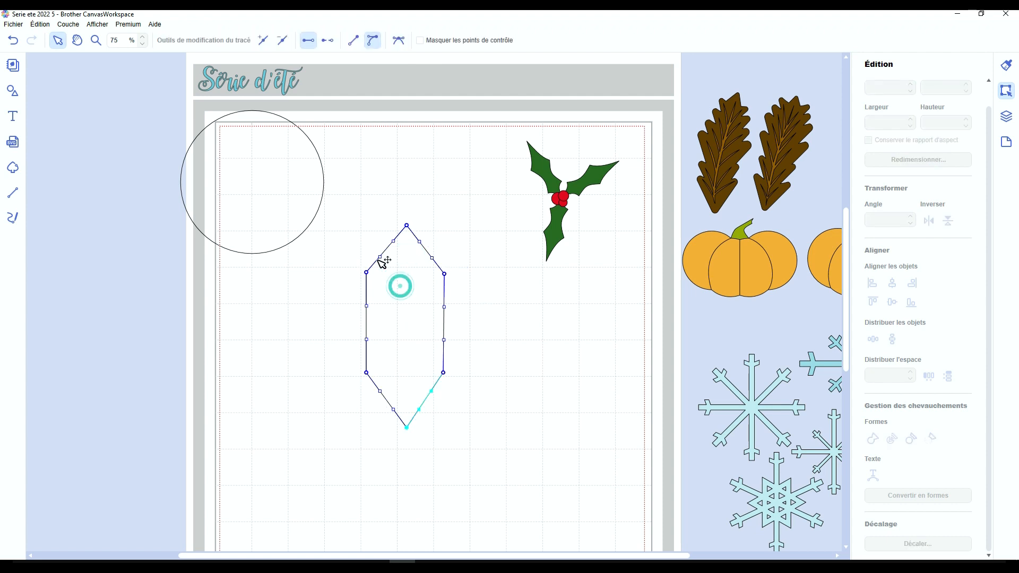
drag(378, 257, 427, 264)
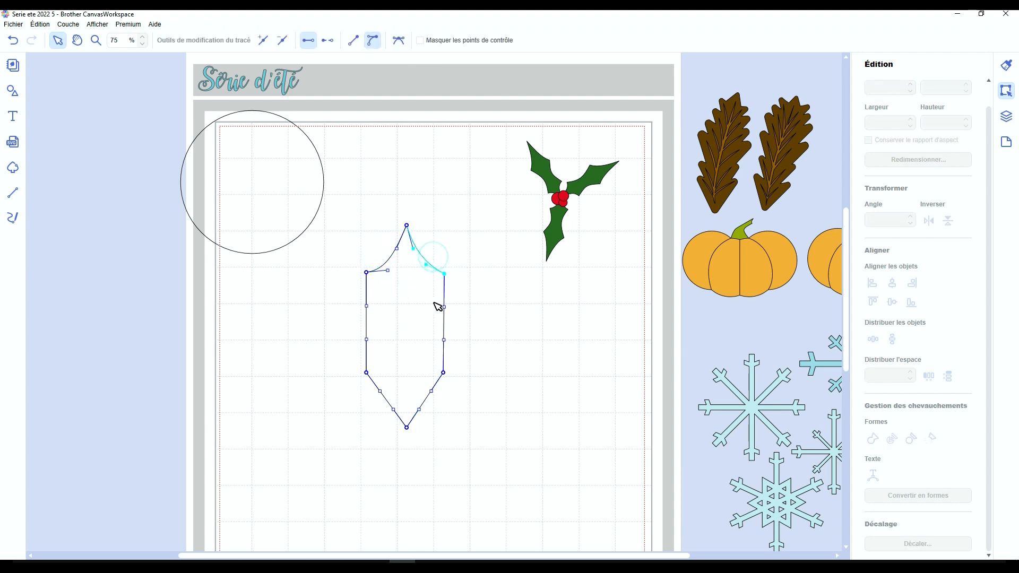
drag(444, 302, 444, 339)
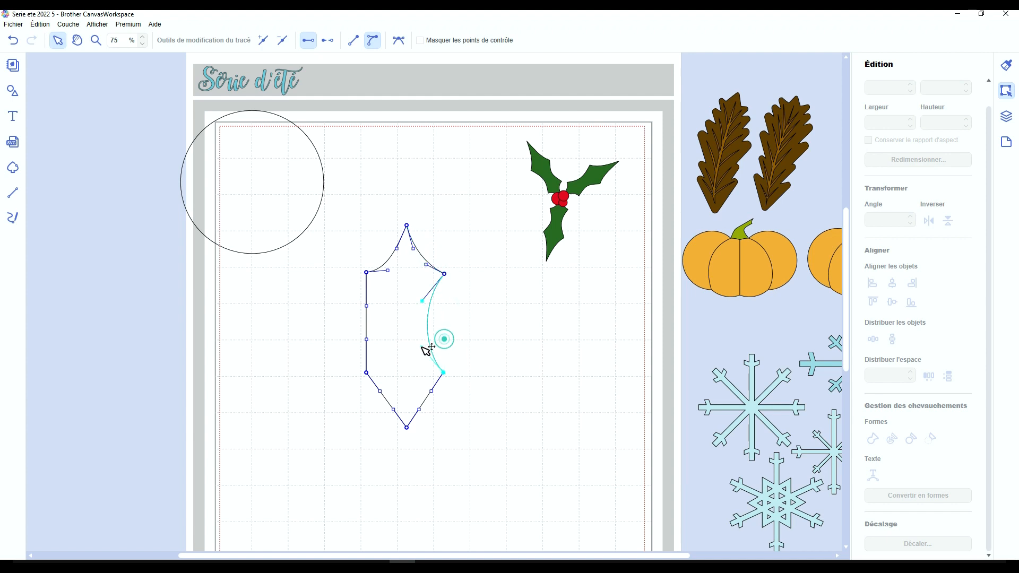
click(429, 394)
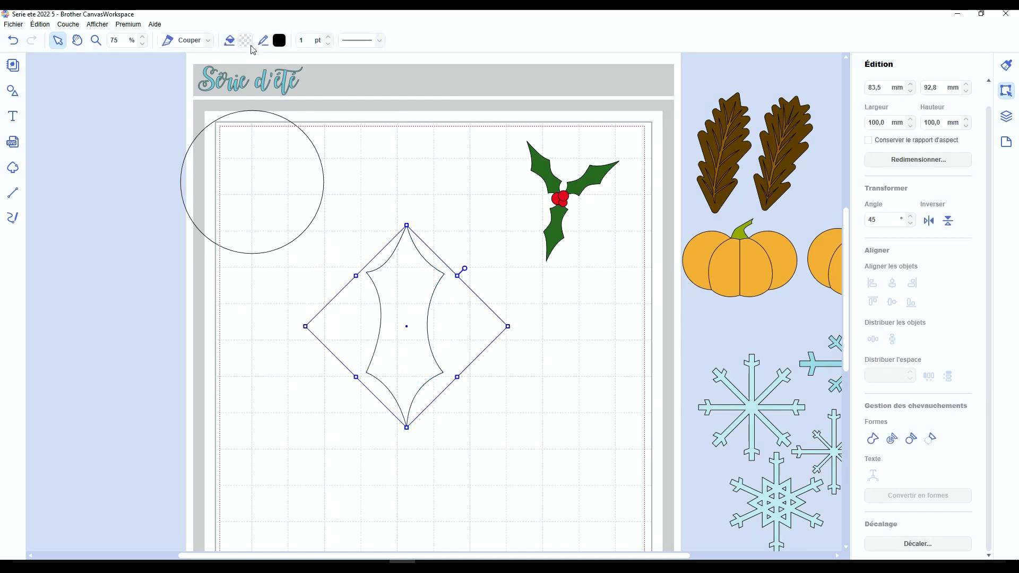
- Fill the holly leaf with dark green and move it slightly up
click(249, 44)
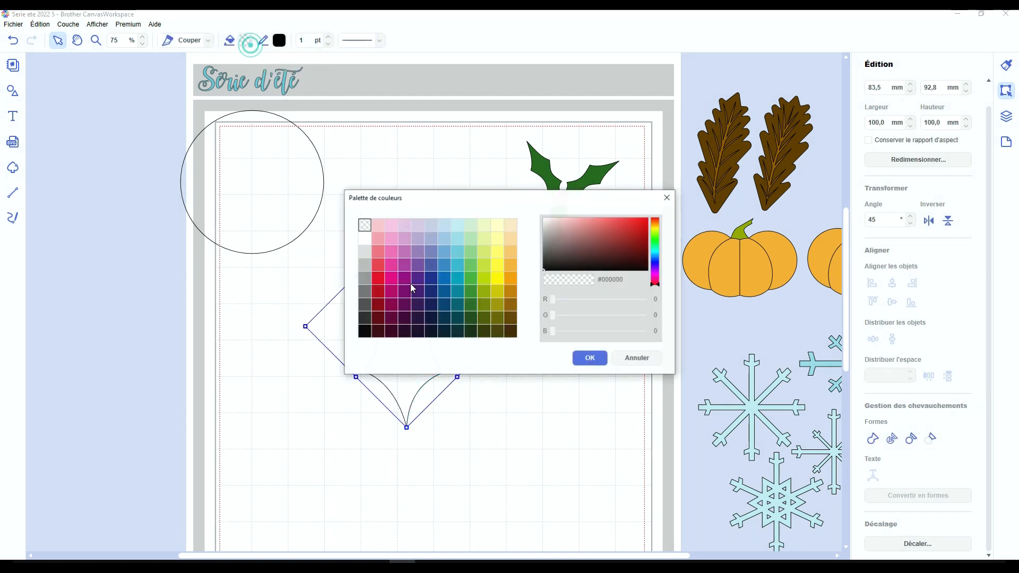
click(473, 304)
click(587, 357)
drag(403, 321, 412, 287)
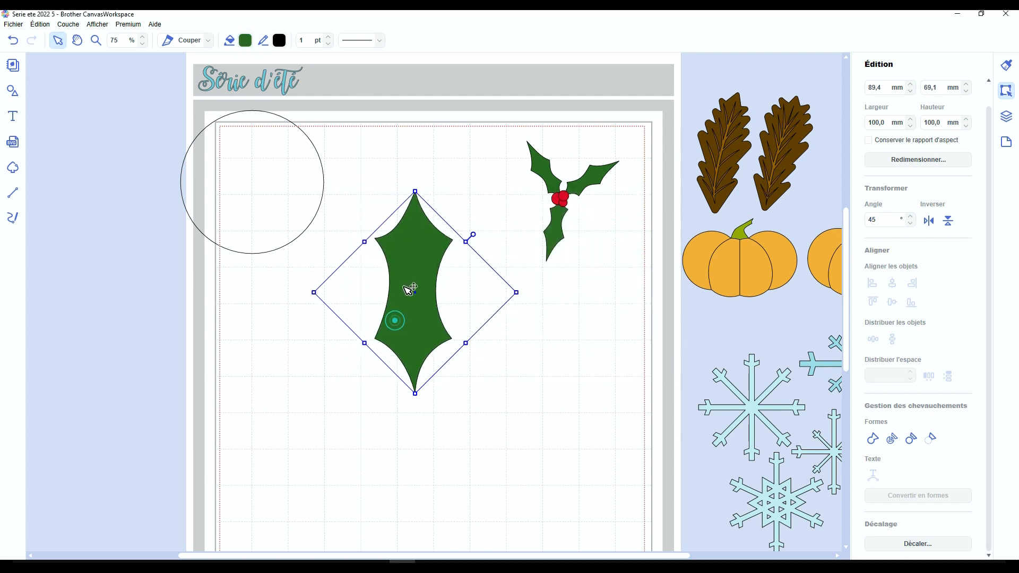
- Duplicate the leaf, rotate the copy to 180 degrees and place it slanting down to the right from the first leaf's lower tip
scroll(452, 320, down, 1)
key(ctrl+d)
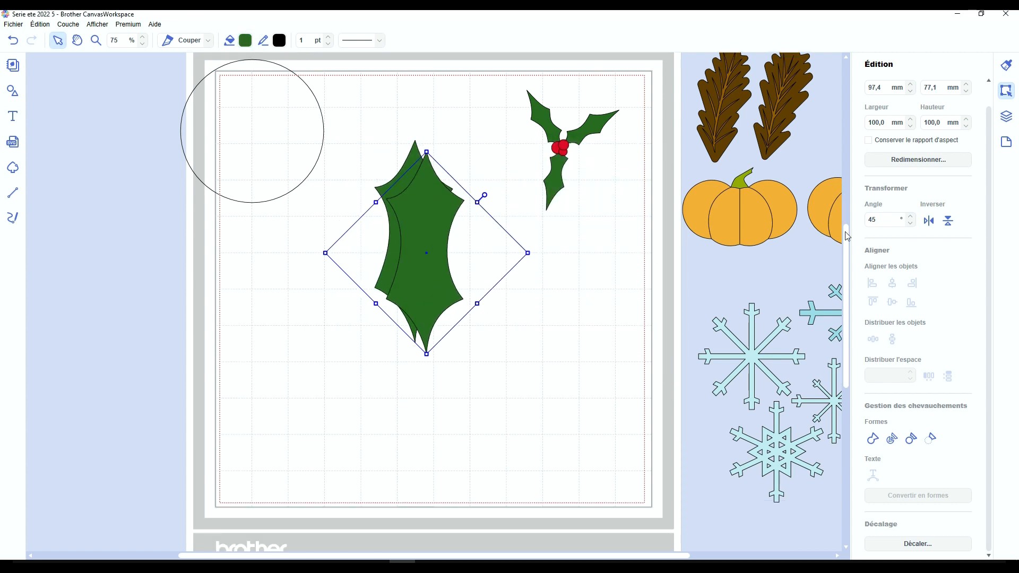
drag(487, 199, 490, 440)
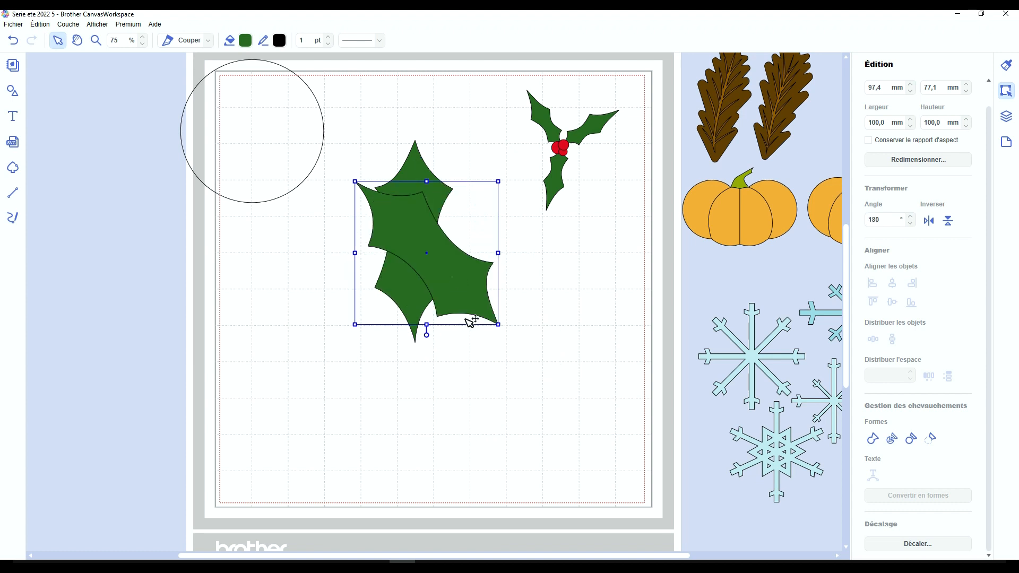
drag(455, 278, 510, 418)
- Duplicate the slanted leaf, flip the copy horizontally and place it as the lower-left leaf meeting the others at their tips
key(ctrl+d)
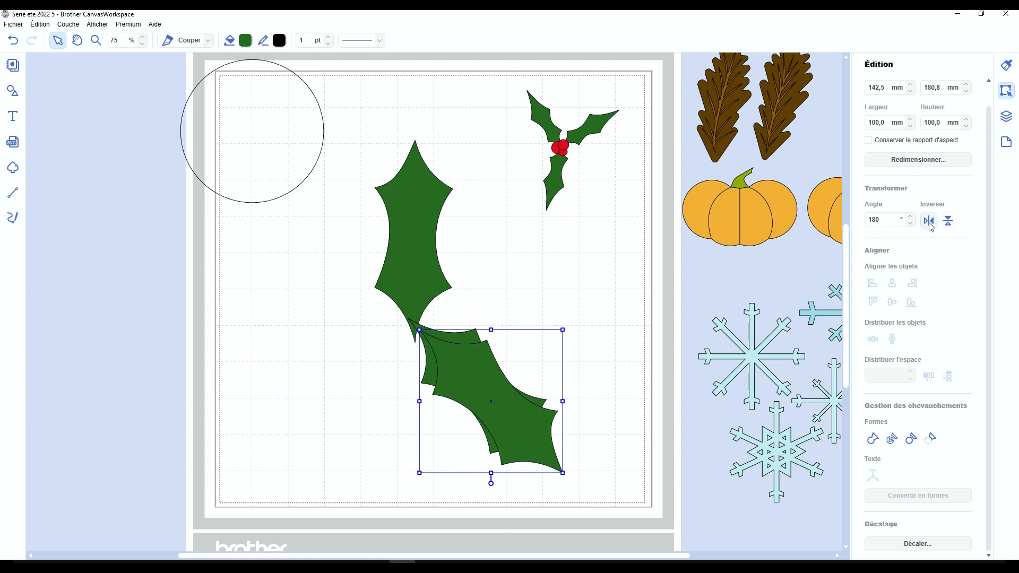
click(928, 220)
drag(525, 377, 382, 366)
click(526, 324)
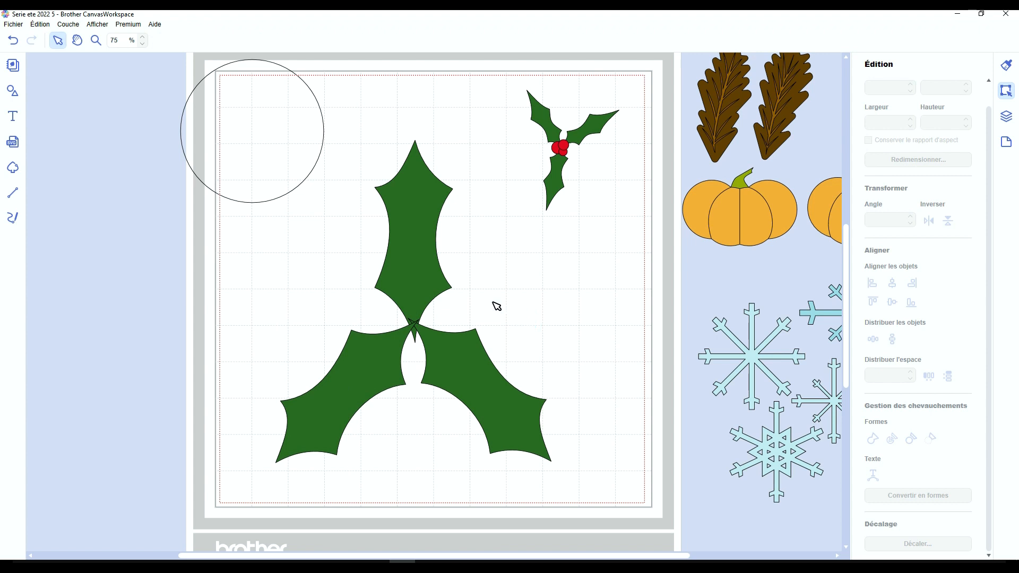
- Scale the circle down to about 31 mm and place it beside the upper leaf
click(264, 113)
drag(263, 112, 308, 185)
drag(368, 274, 284, 210)
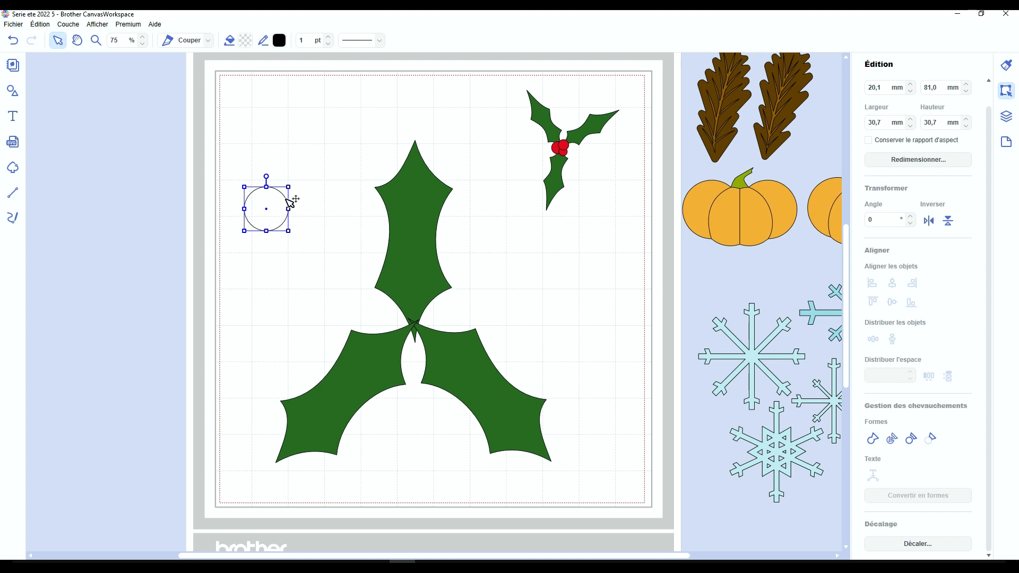
- Make two copies of the small circle, arrange all three as an overlapping cluster and select them together
key(ctrl+v)
key(ctrl+v)
drag(295, 238, 262, 236)
drag(308, 159, 232, 254)
- Fill the three circles with red #E6081F and place them as berries where the leaves meet
click(246, 41)
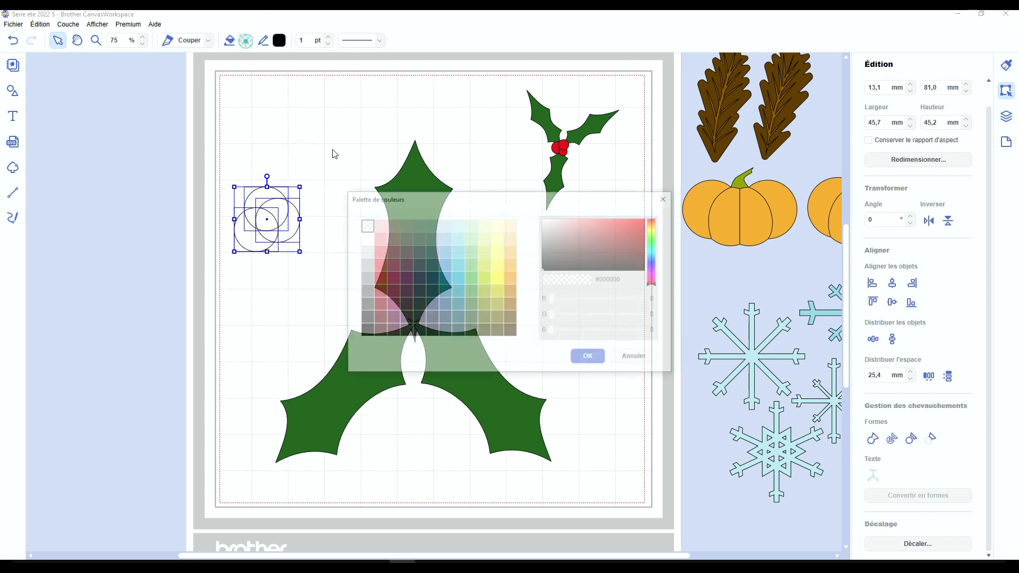
click(377, 276)
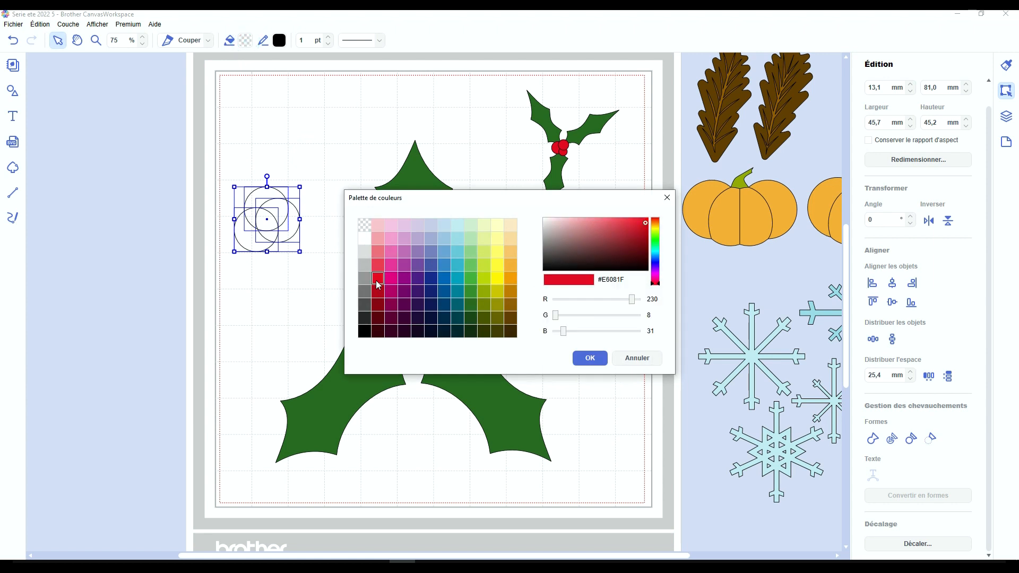
click(591, 357)
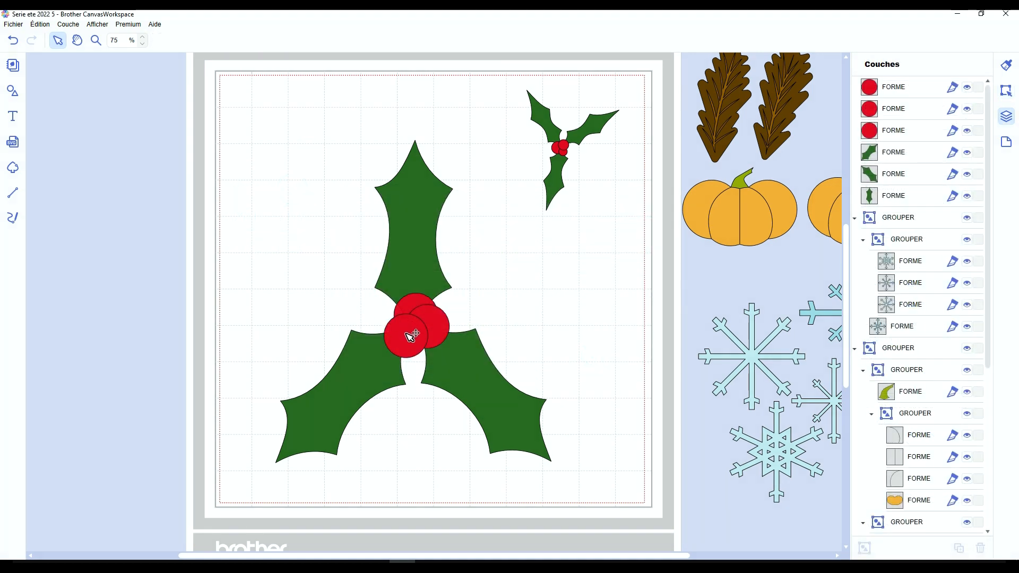
- Shrink the two lower berries and position them side by side beneath the larger top berry
click(403, 340)
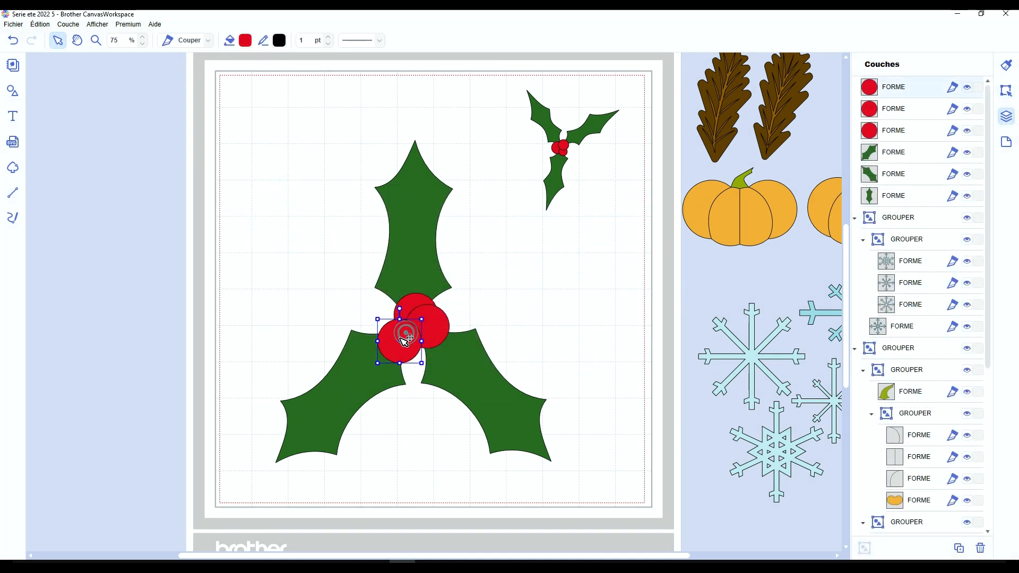
drag(422, 364, 442, 341)
click(427, 345)
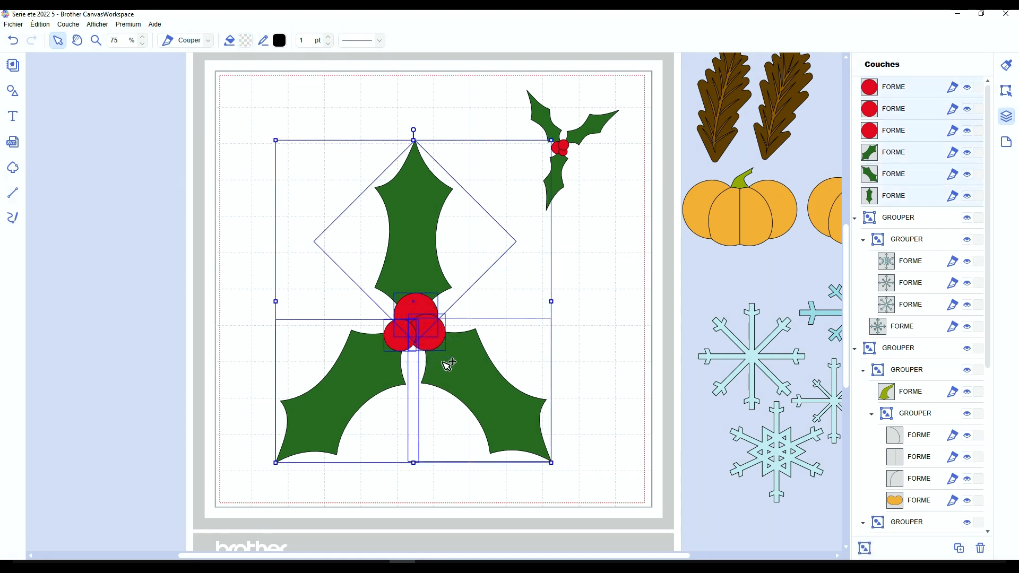
- Group the three leaves and three berries and scale the holly down
key(ctrl+g)
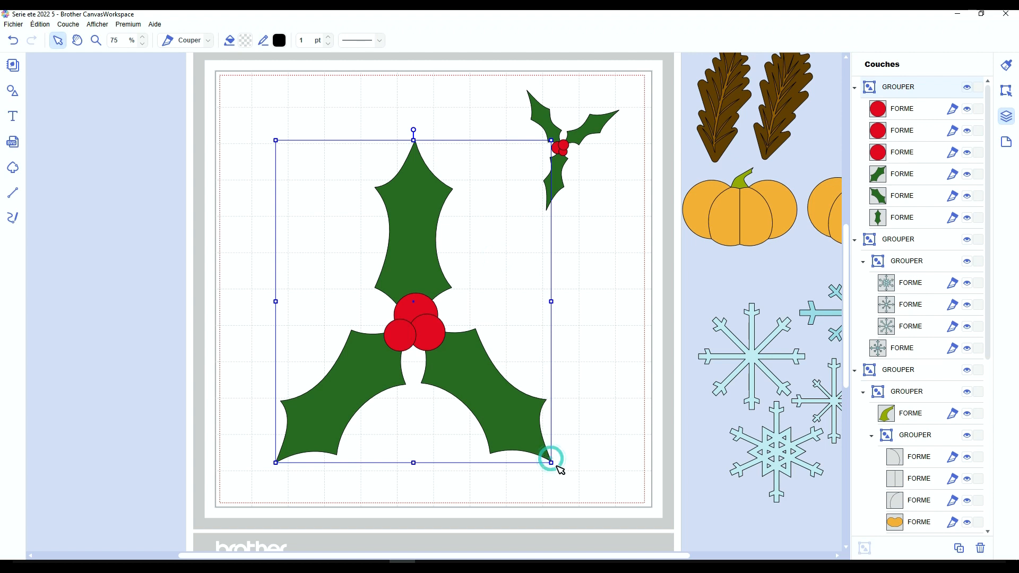
click(553, 463)
click(546, 455)
drag(551, 462, 396, 277)
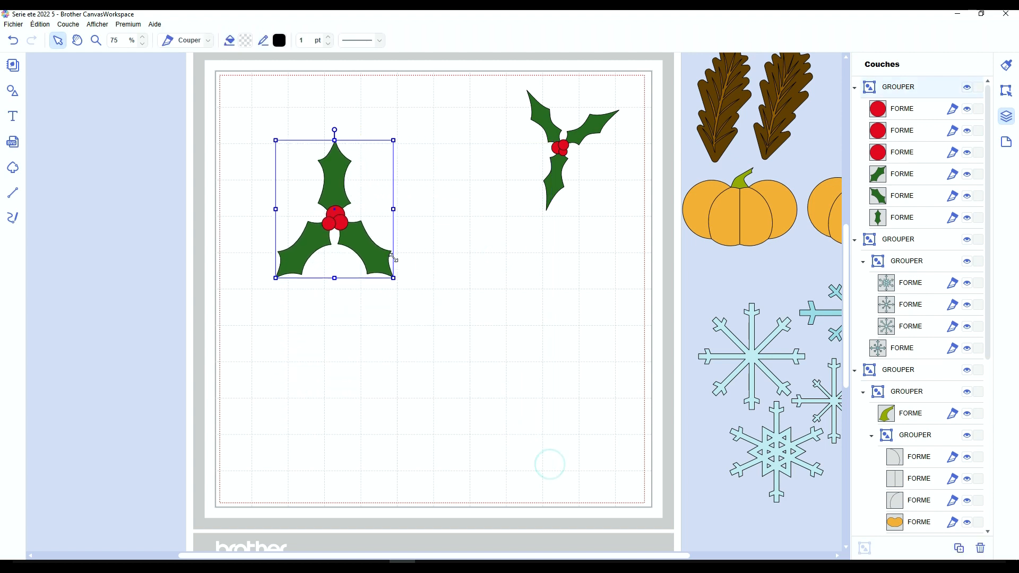
- Select the holly's rearranged leaves and berries, group them again and move the group up on the mat
drag(500, 381, 330, 228)
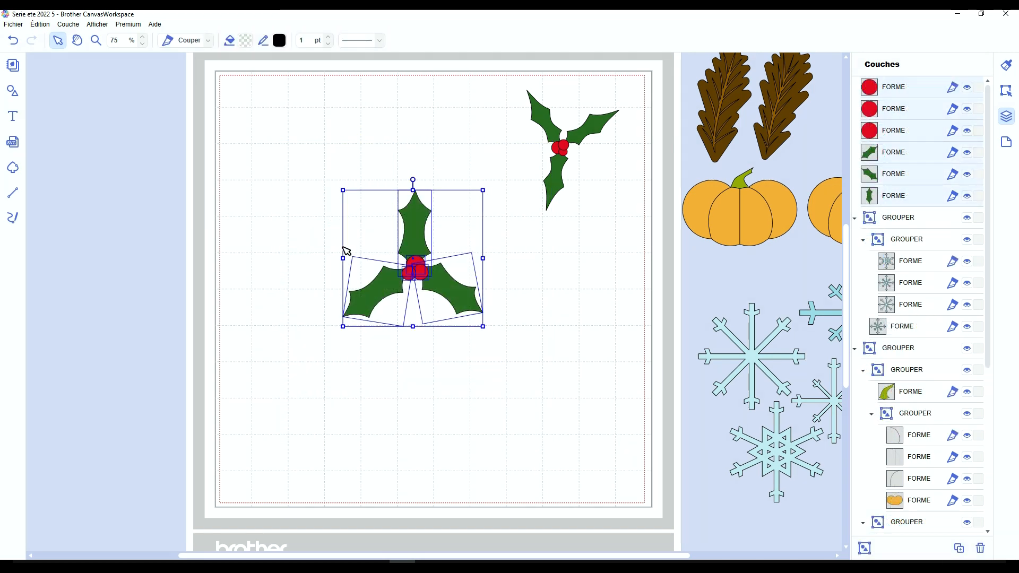
key(ctrl+g)
scroll(462, 366, down, 3)
scroll(446, 347, up, 1)
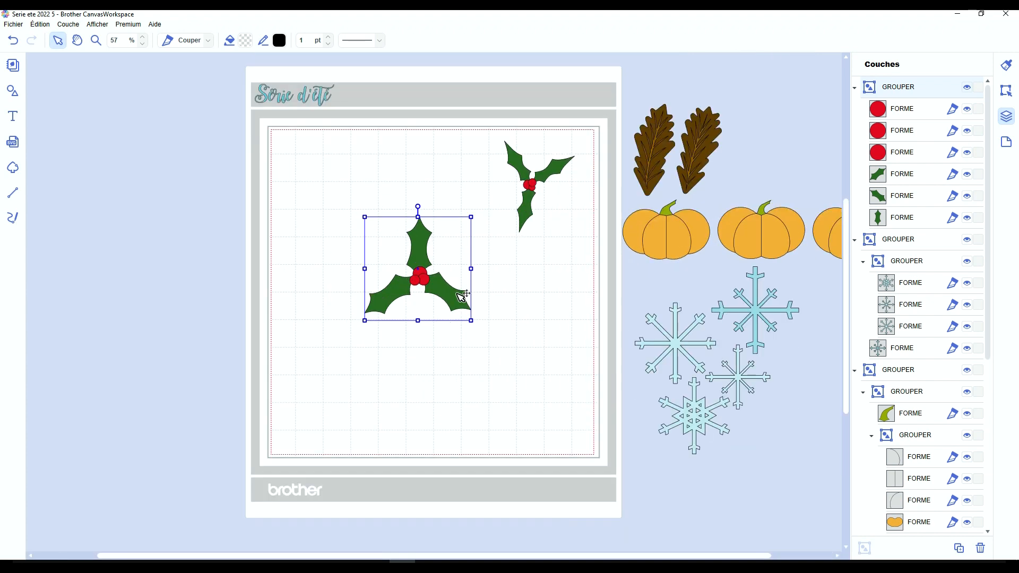
drag(455, 294, 474, 219)
click(511, 299)
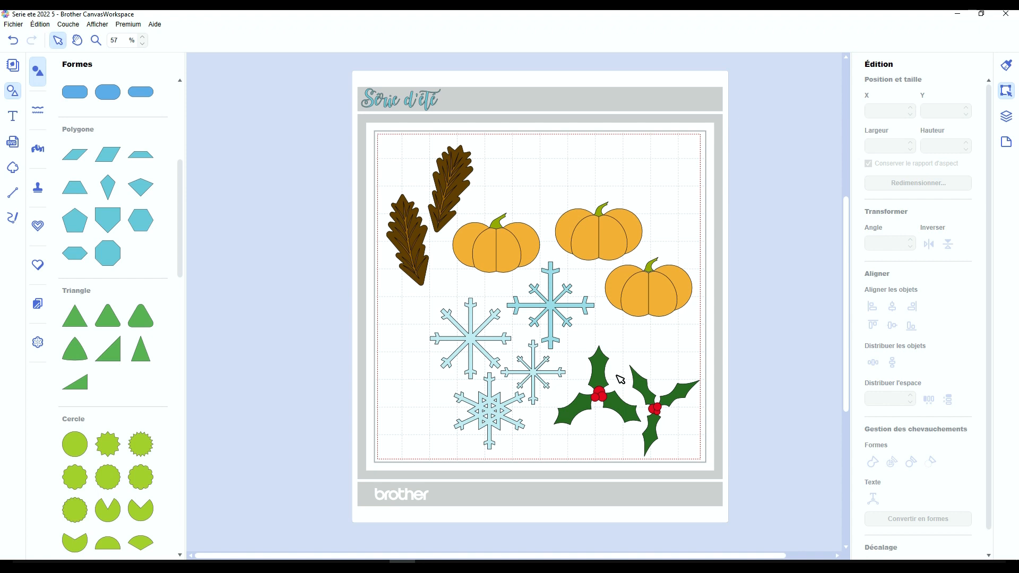
scroll(139, 269, up, 5)
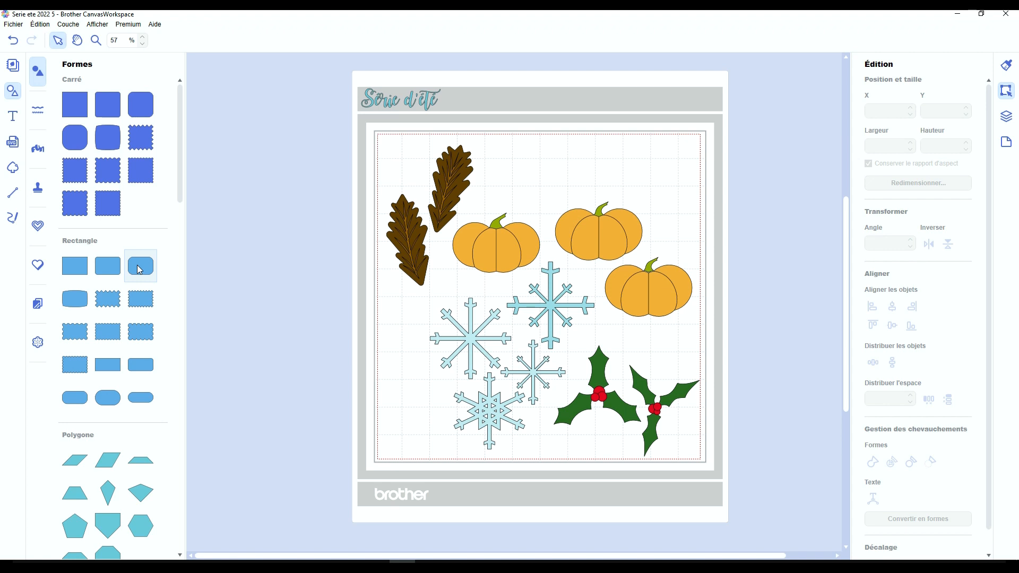
scroll(111, 342, down, 5)
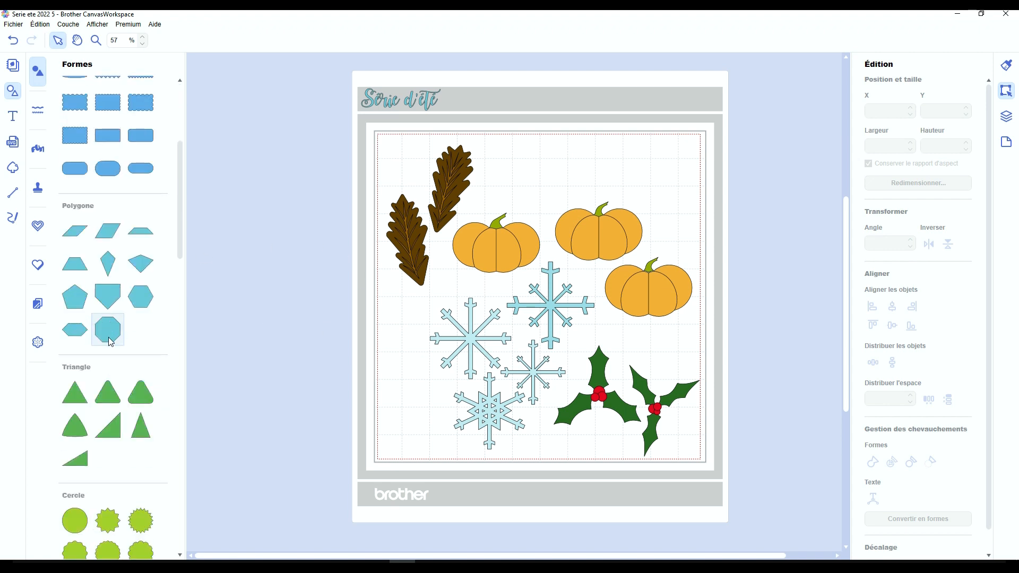
scroll(117, 340, up, 5)
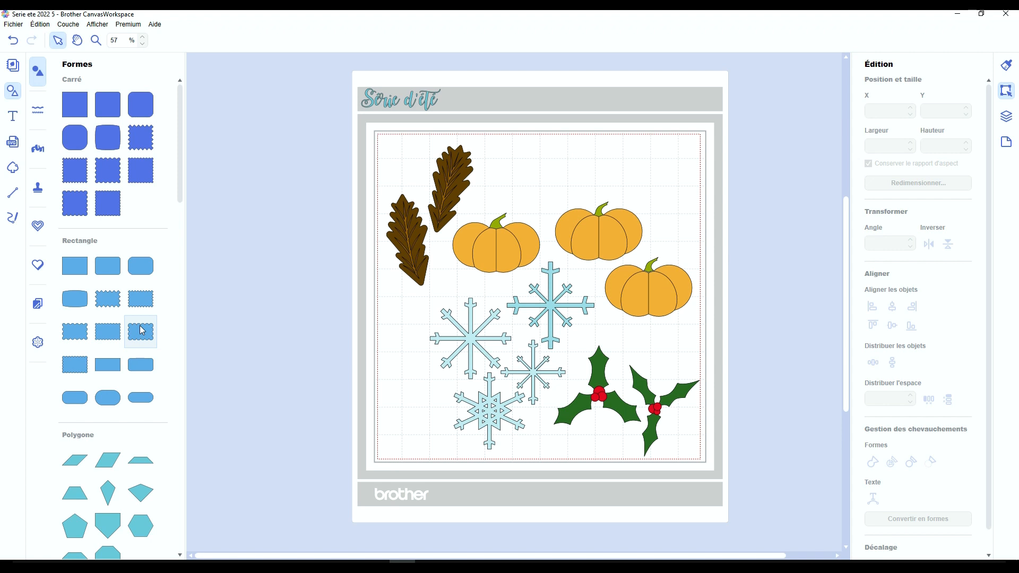